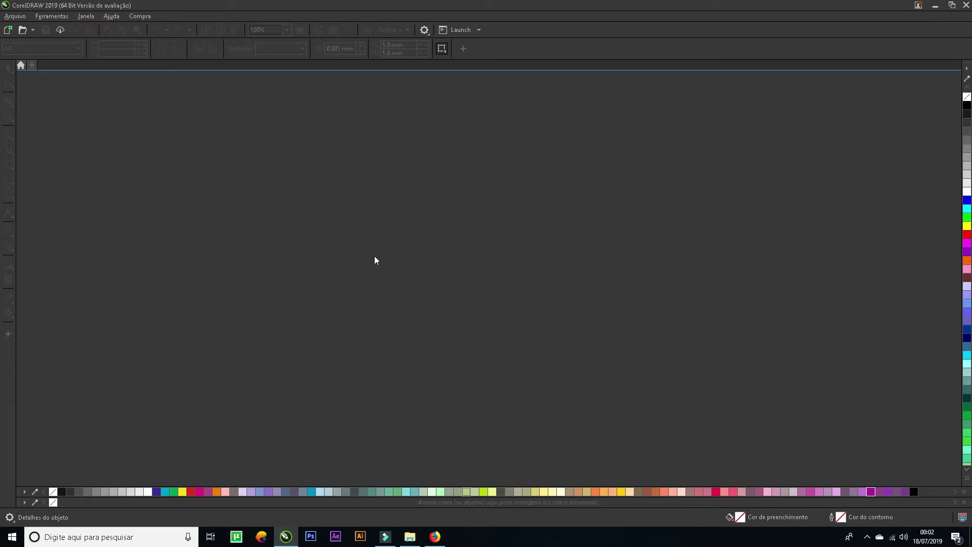
Create a new document named Panfleto, 150 mm wide and 210 mm high.
key(ctrl+n)
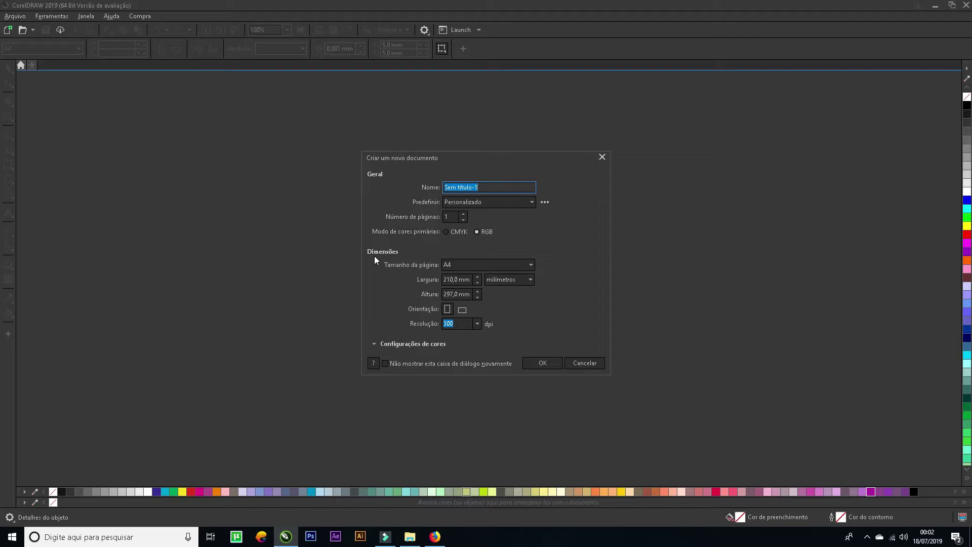
text(Panfleto)
click(465, 279)
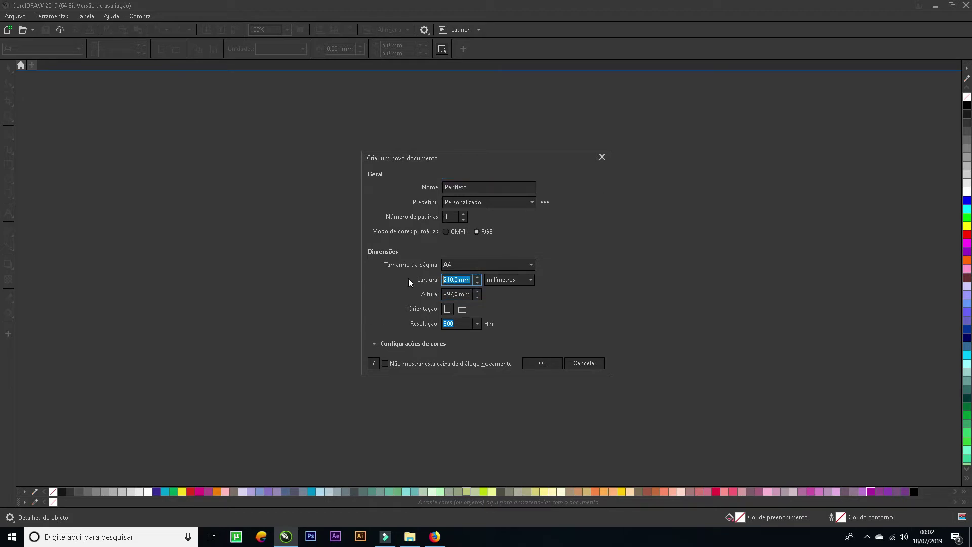
text(150)
key(Tab)
key(Tab)
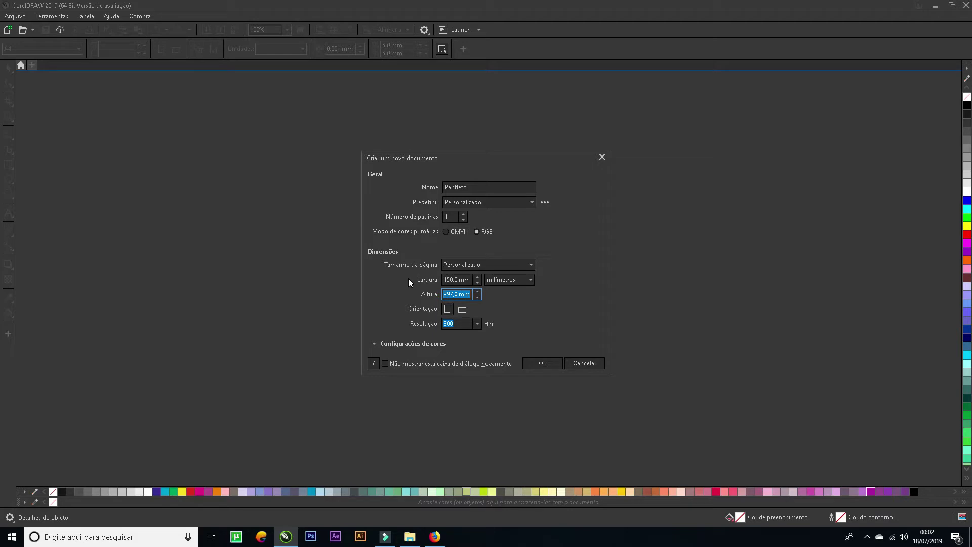
text(210)
click(539, 322)
click(543, 363)
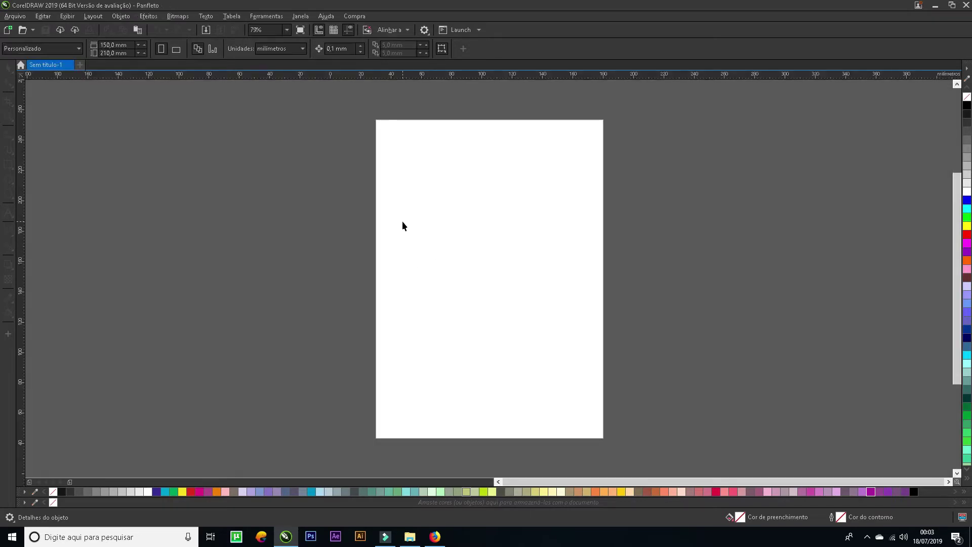
Change the document's measurement units to centimetres.
click(307, 228)
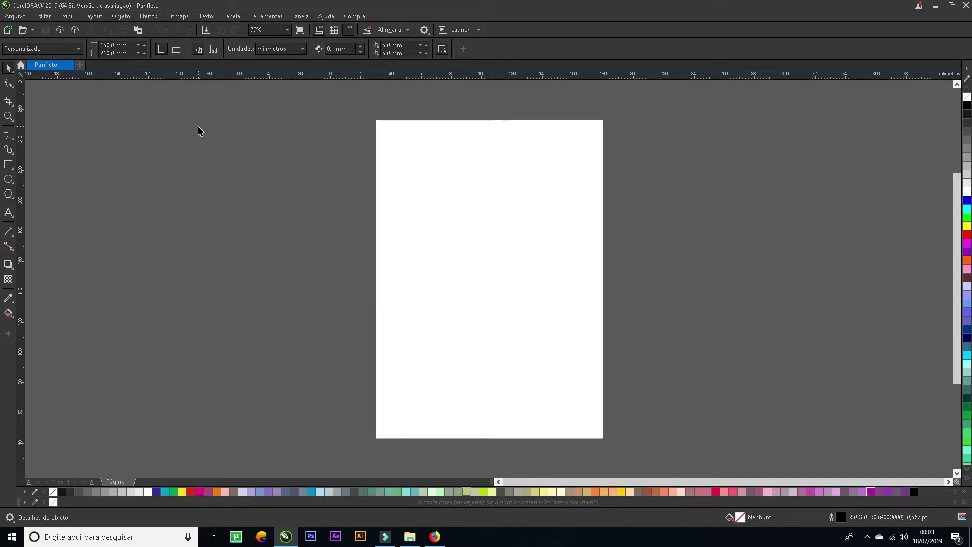
click(283, 47)
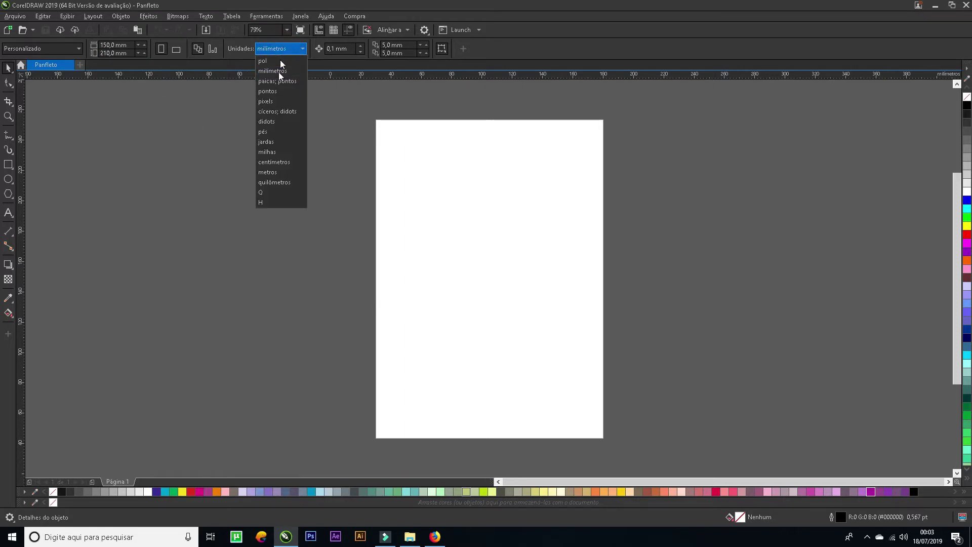
click(283, 162)
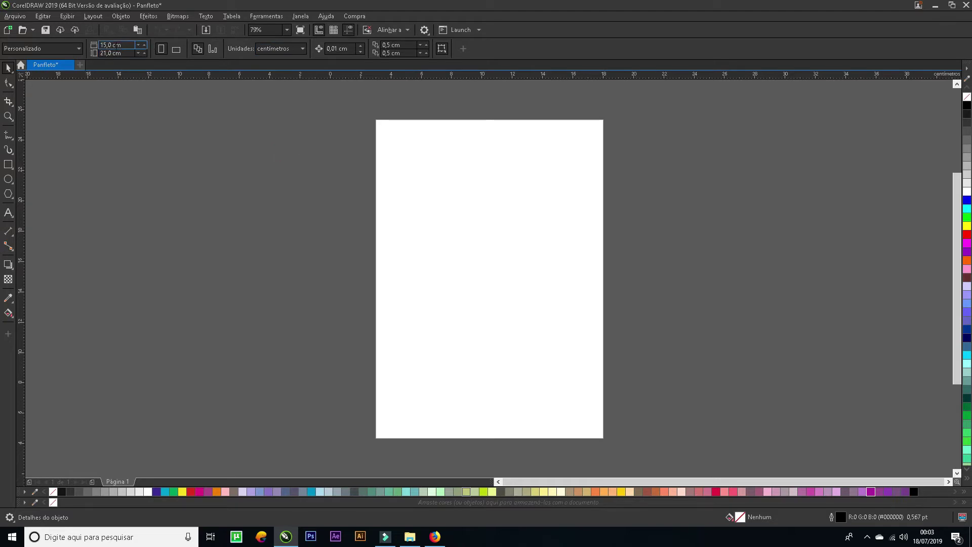
click(315, 238)
Add a 15 × 21 cm rectangle that exactly covers the page.
click(12, 165)
double_click(13, 165)
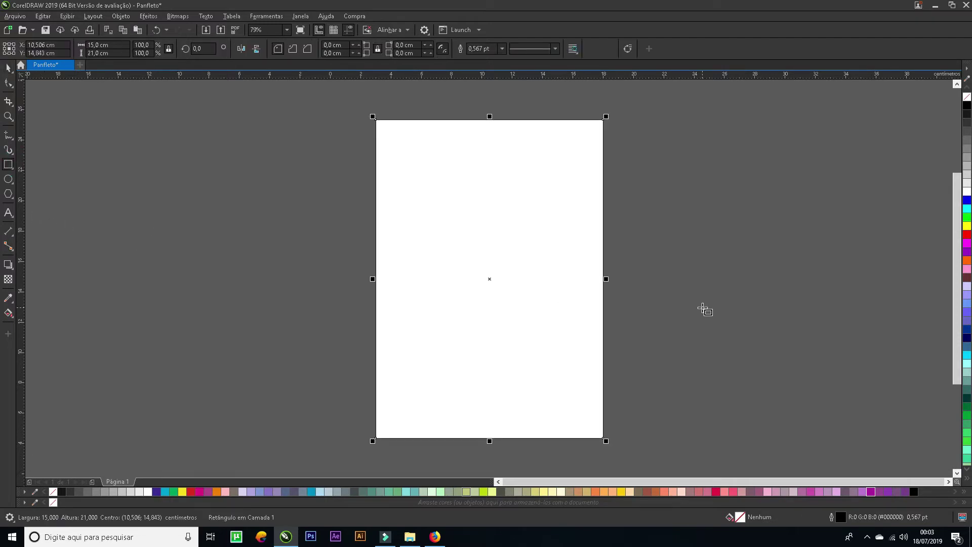
key(space)
Bring the burger and logo images from the "aula amburguer" folder into the document beside the page.
key(super+d)
drag(184, 324, 868, 69)
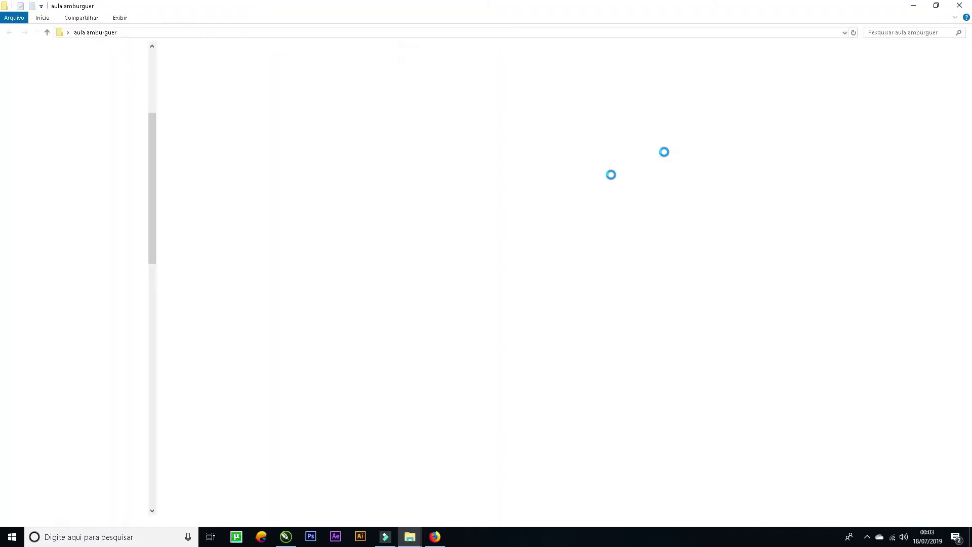
drag(576, 142, 770, 236)
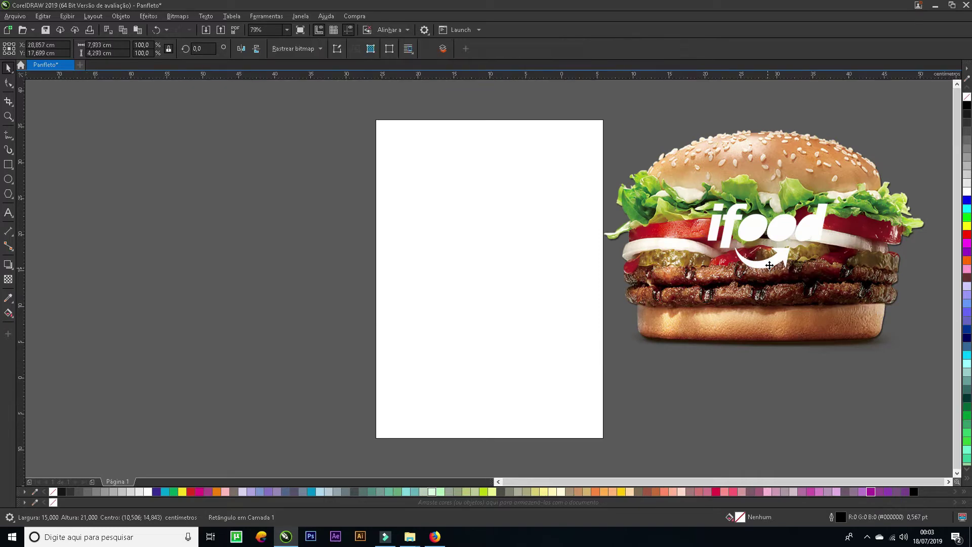
Move the imported images farther away from the page and place the ifood logo below the burger.
scroll(780, 261, down, 3)
scroll(551, 160, up, 2)
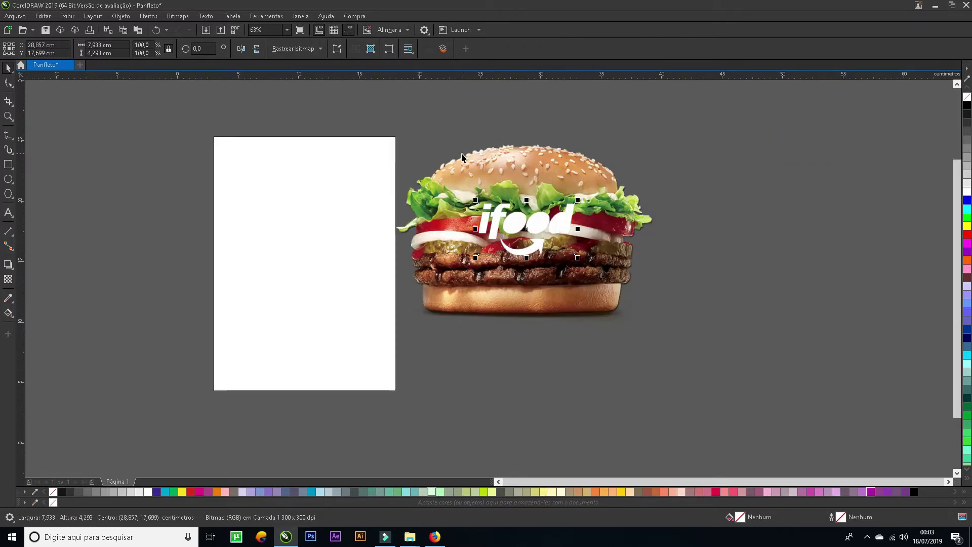
drag(360, 104, 673, 328)
drag(574, 262, 704, 360)
click(697, 235)
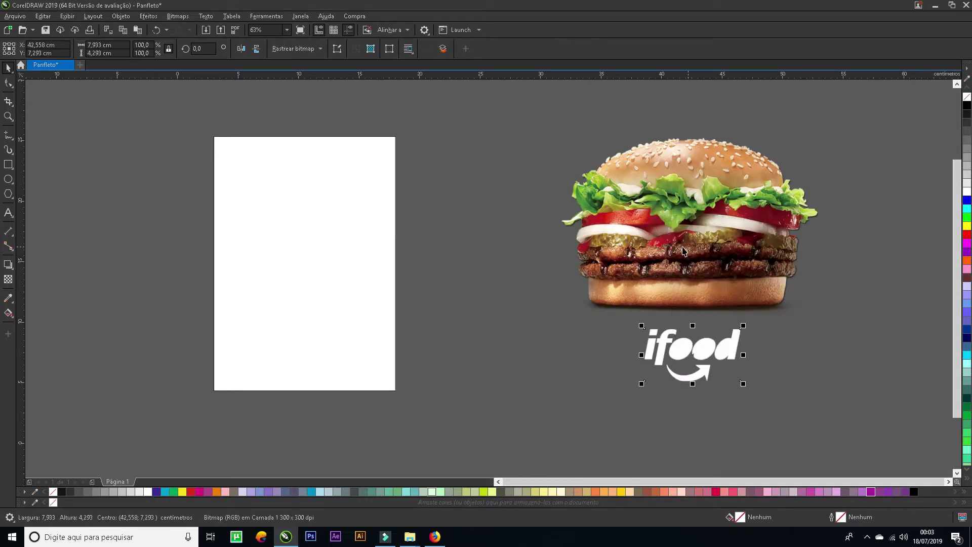
Create a page-sized rectangle and fill it with black.
click(443, 263)
key(z)
drag(201, 123, 803, 412)
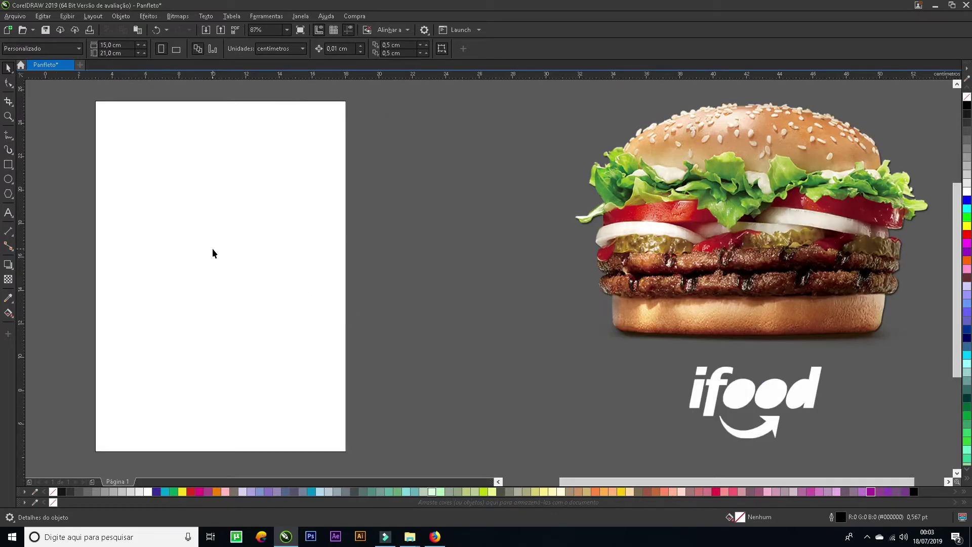
scroll(128, 181, down, 3)
drag(64, 131, 282, 317)
click(680, 275)
click(566, 269)
click(651, 290)
click(7, 167)
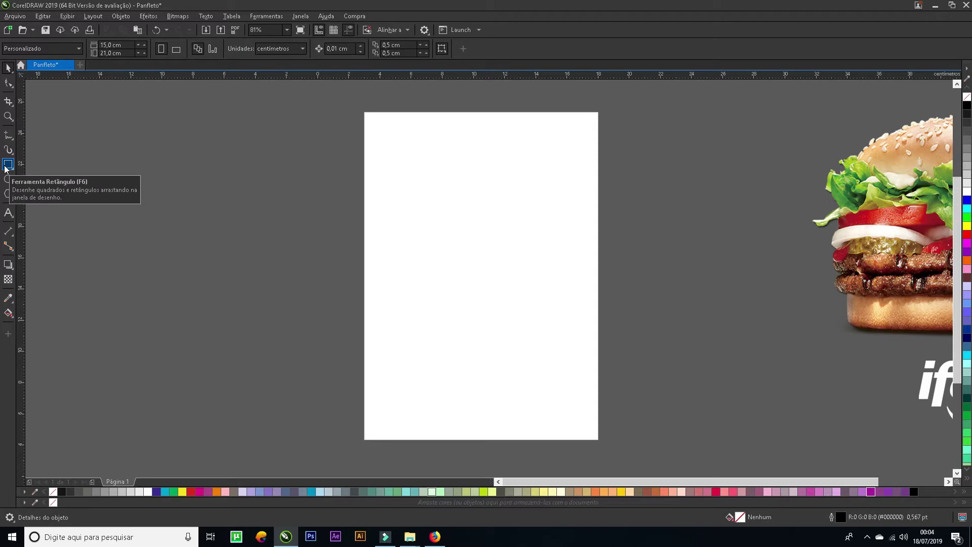
double_click(8, 165)
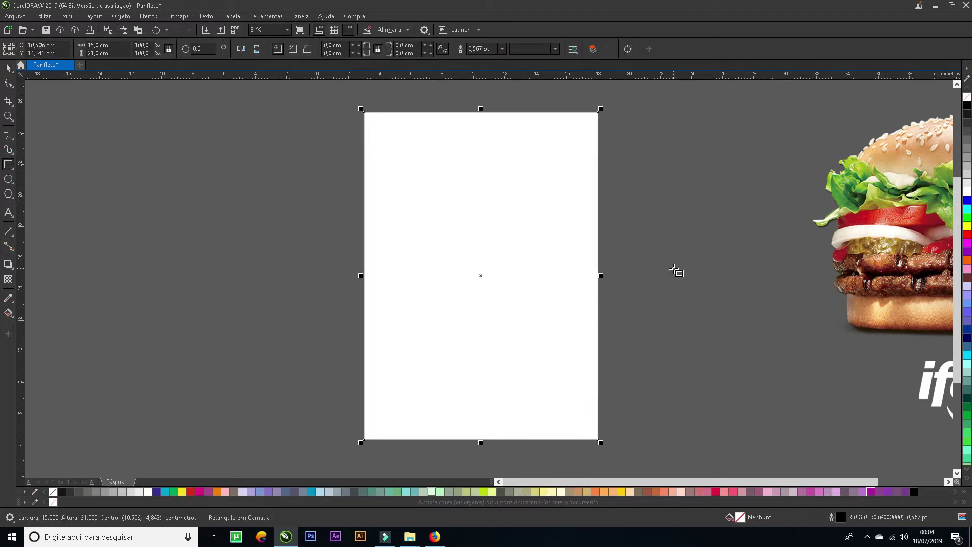
key(space)
click(967, 106)
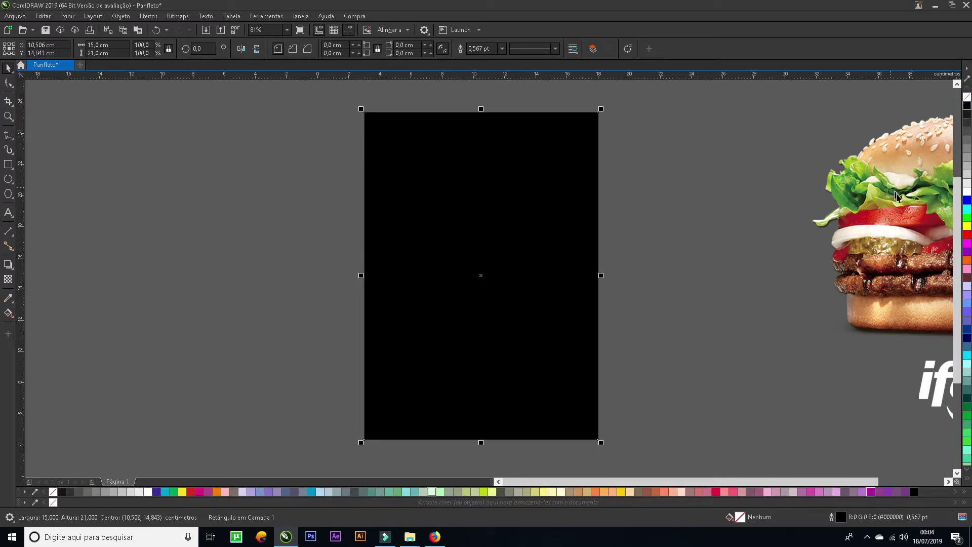
Place the burger in front of the black rectangle and scale it down to about 14 cm wide.
alt+click(432, 236)
key(shift+Page_Up)
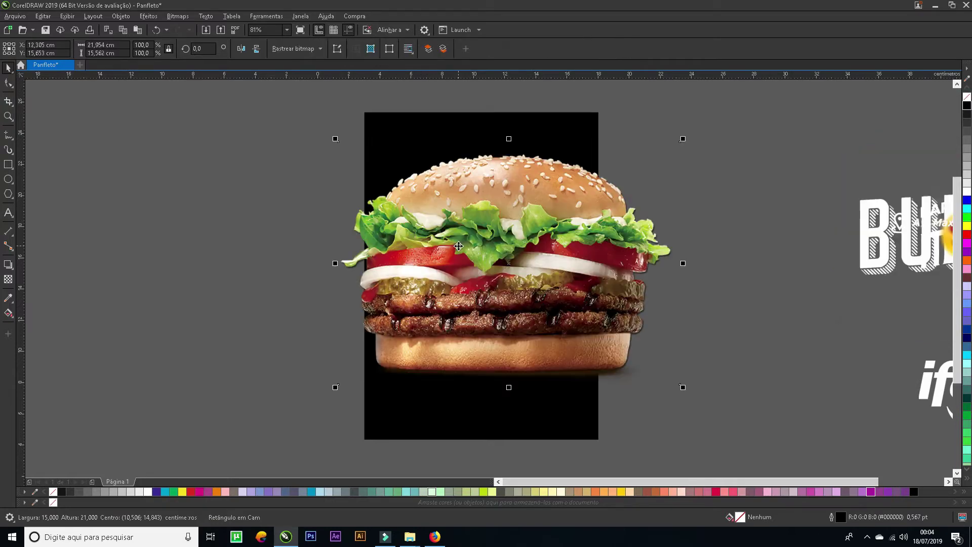
drag(685, 390, 620, 334)
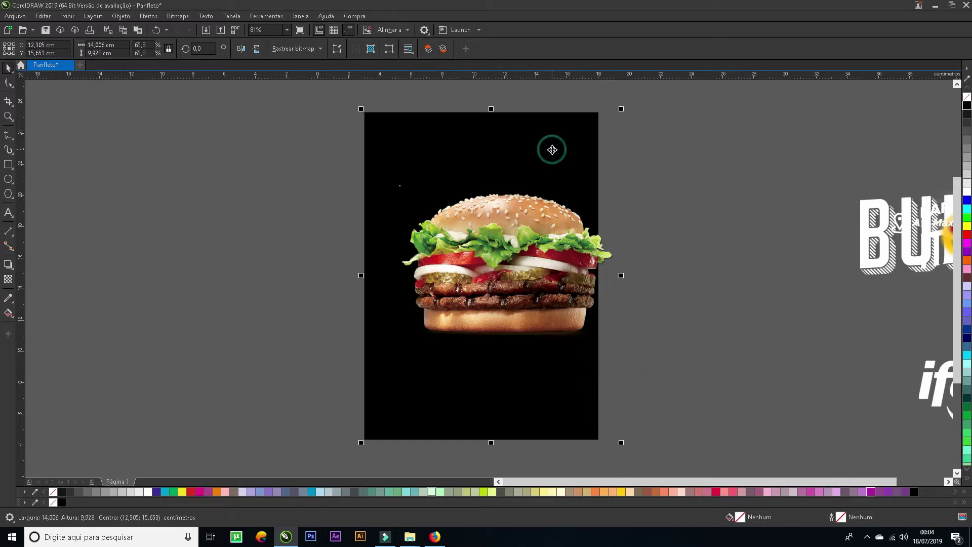
Try centring the burger on the black rectangle, and move it back off the page beside the background.
shift+click(552, 150)
key(c)
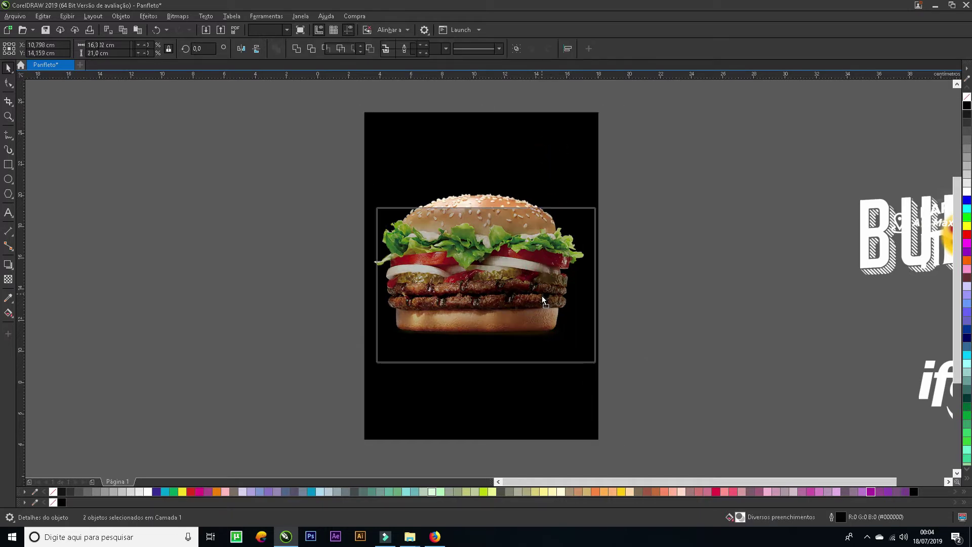
key(e)
click(507, 272)
drag(527, 266, 784, 209)
Make a half-height copy of the black rectangle, 15 × 10.5 cm, covering the lower half of the page.
click(532, 196)
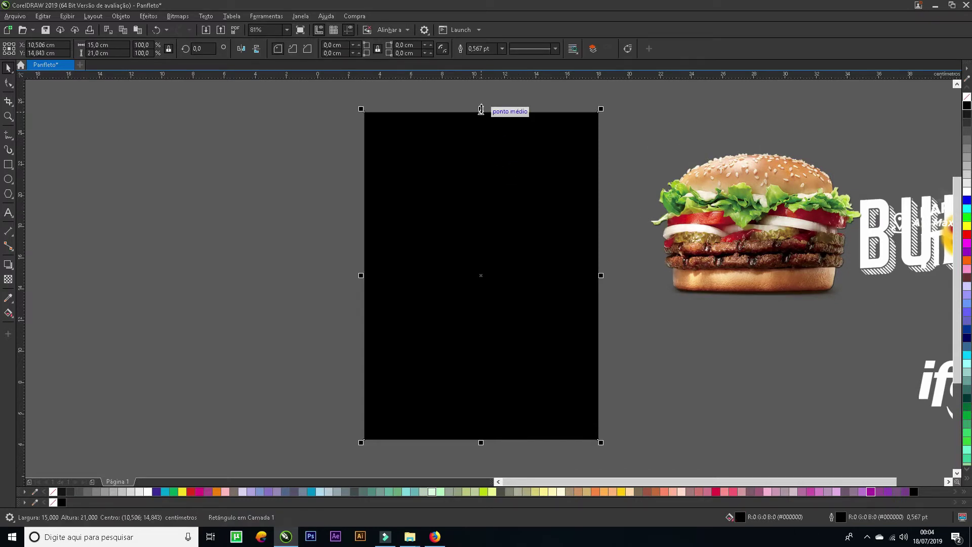
drag(481, 109, 482, 276)
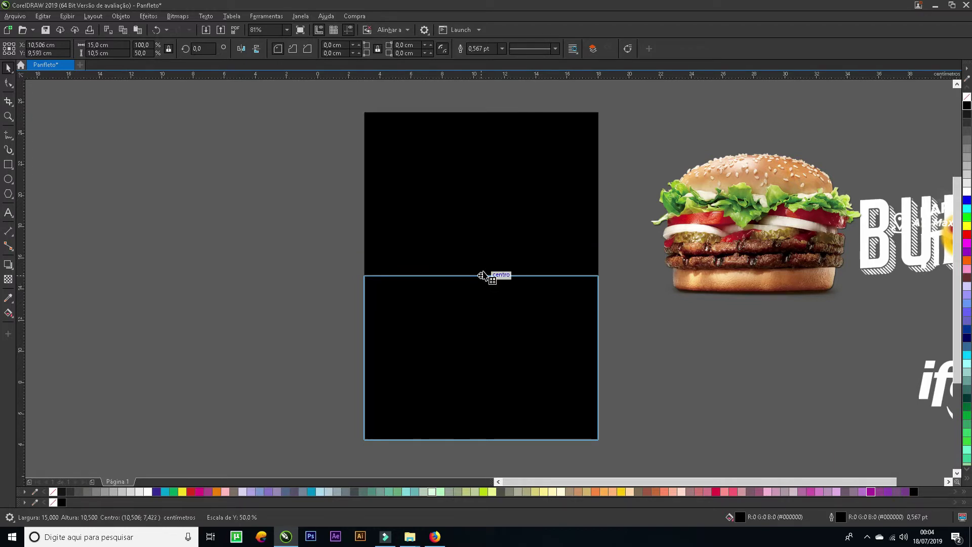
key(Escape)
key(Escape)
click(490, 235)
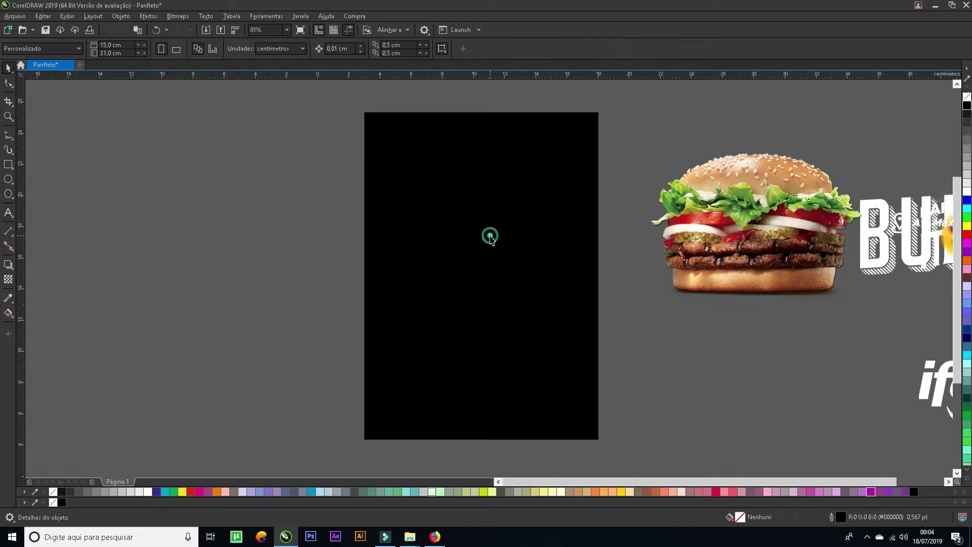
drag(481, 113, 483, 274)
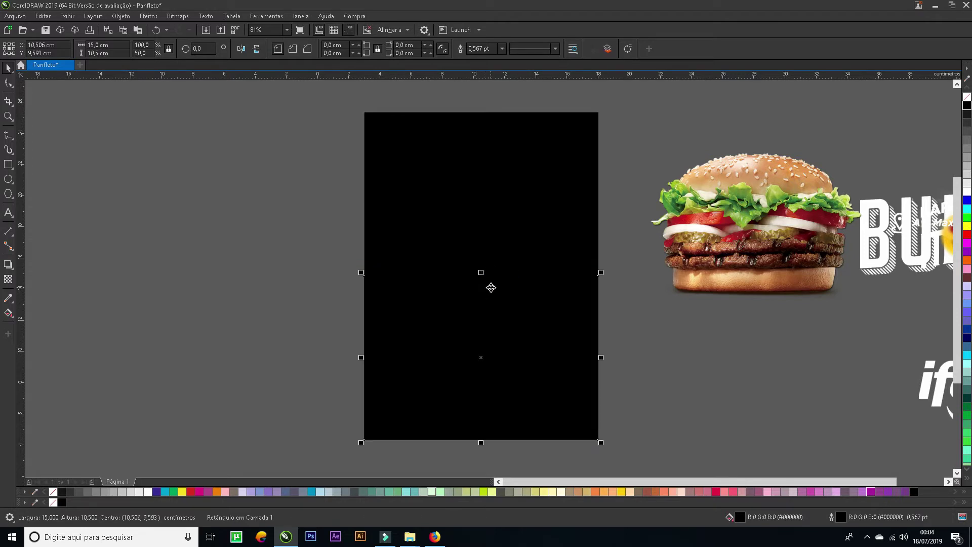
Fill the lower rectangle with the RGB orange #FF6600 and remove its outline.
click(216, 491)
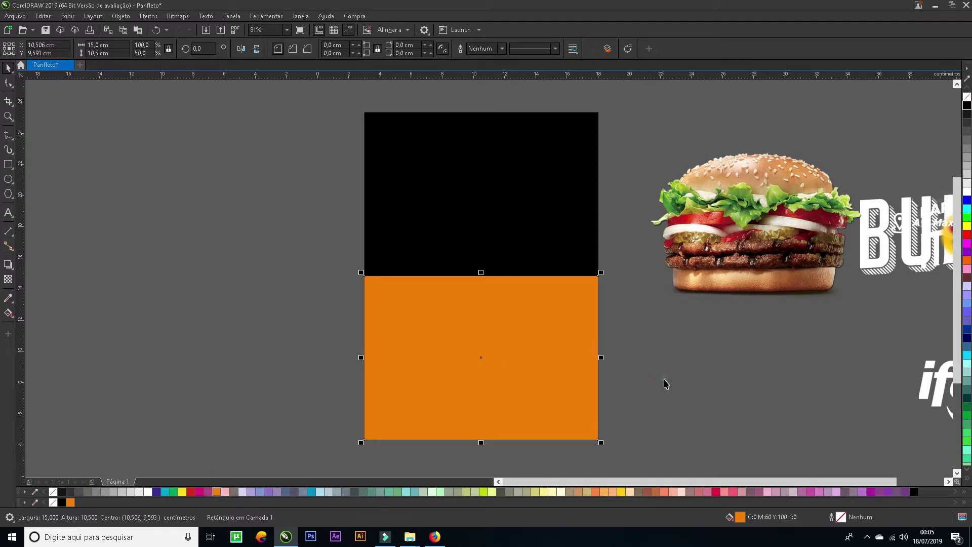
click(613, 355)
drag(967, 259, 532, 352)
Open the orange rectangle's fill for editing and look through the fill types and colour palette options.
click(521, 348)
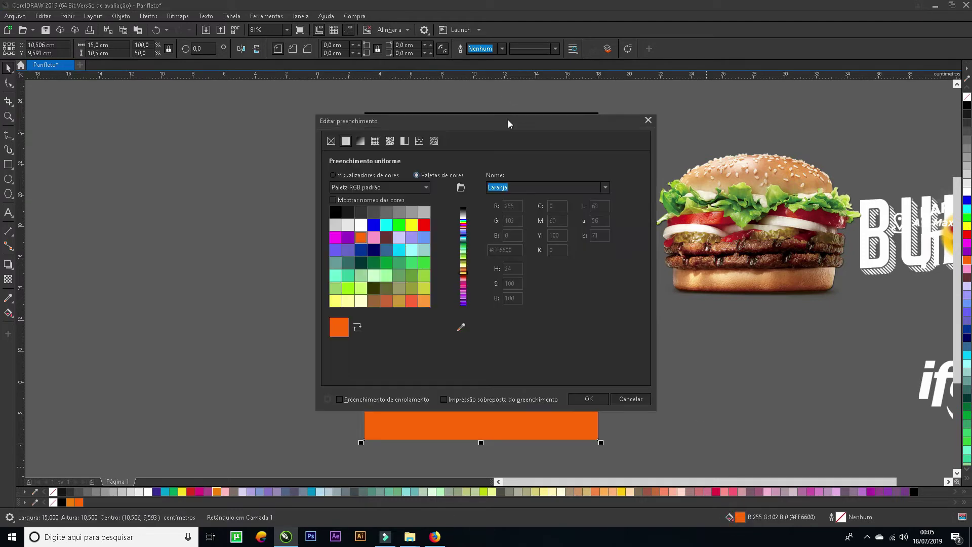
drag(554, 129, 714, 128)
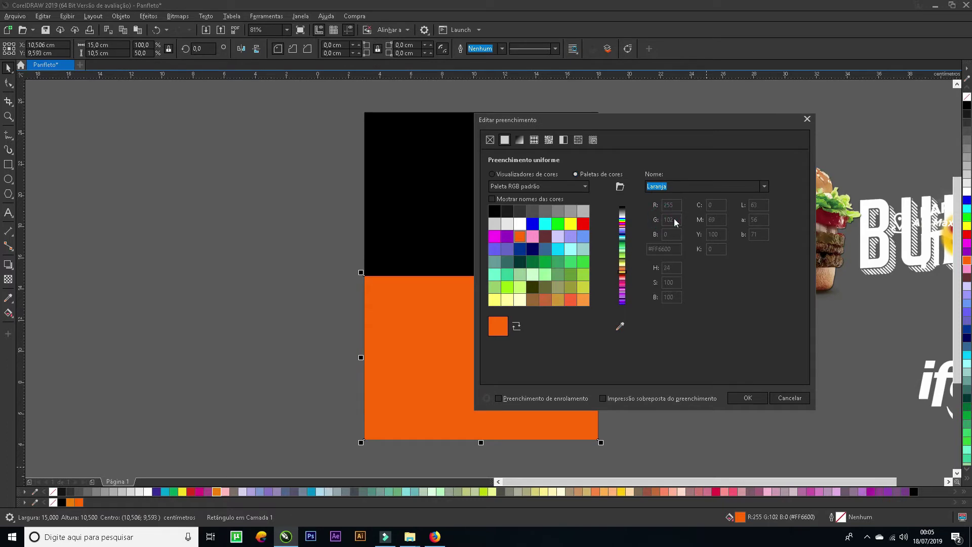
click(491, 139)
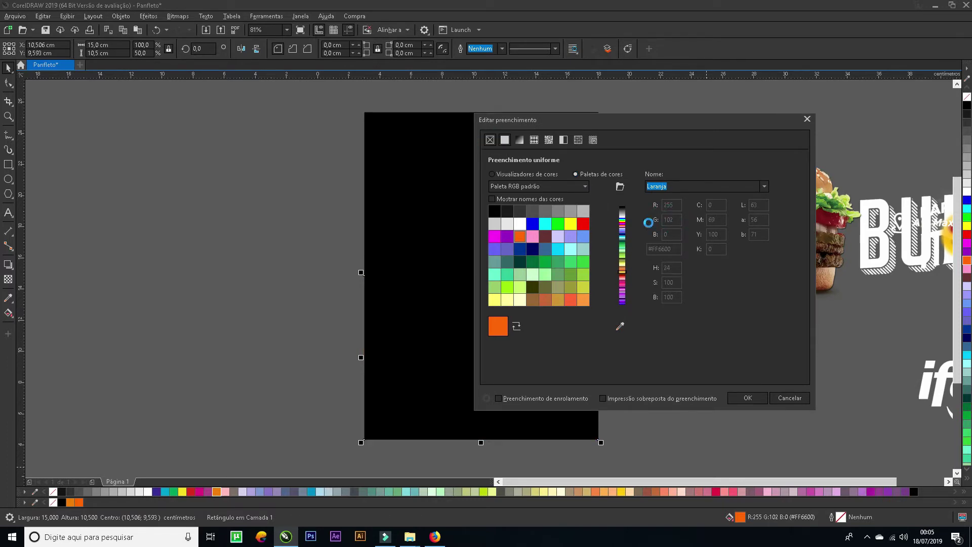
click(519, 140)
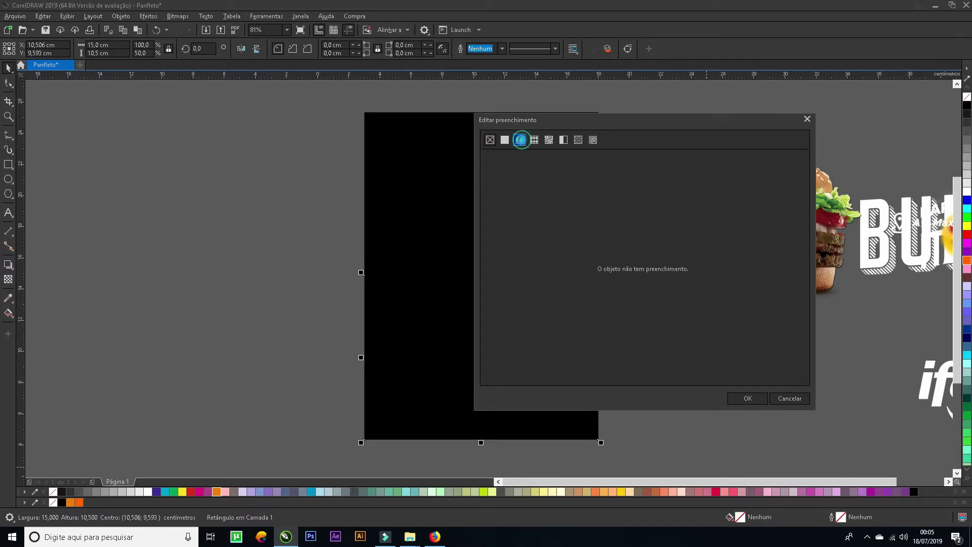
click(505, 140)
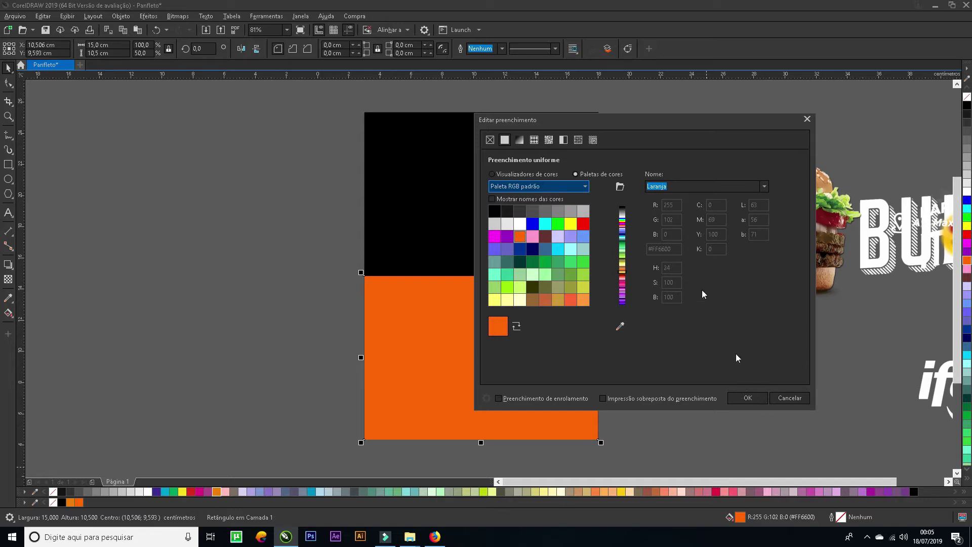
click(764, 188)
click(619, 326)
click(663, 255)
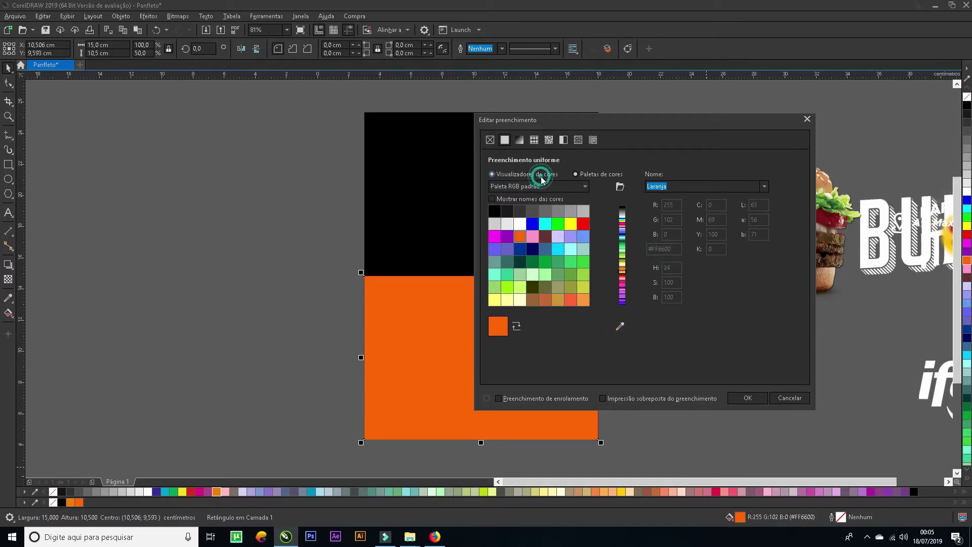
Switch to the colour viewers and apply a green value of 97 to the RGB orange fill.
click(542, 178)
double_click(675, 250)
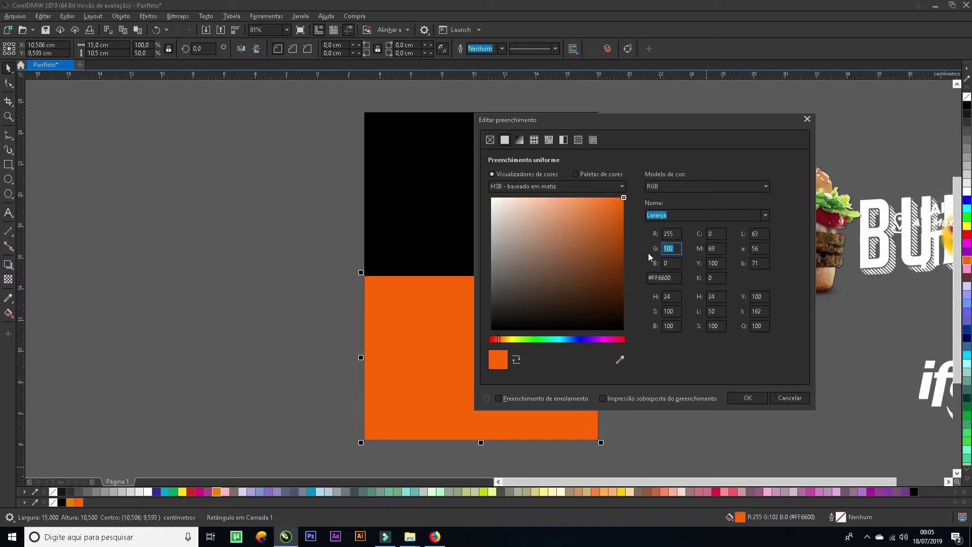
text(95)
drag(673, 248, 668, 248)
click(747, 398)
Lower the top edge of the orange rectangle so that it is about 9.05 cm high.
click(659, 360)
click(530, 321)
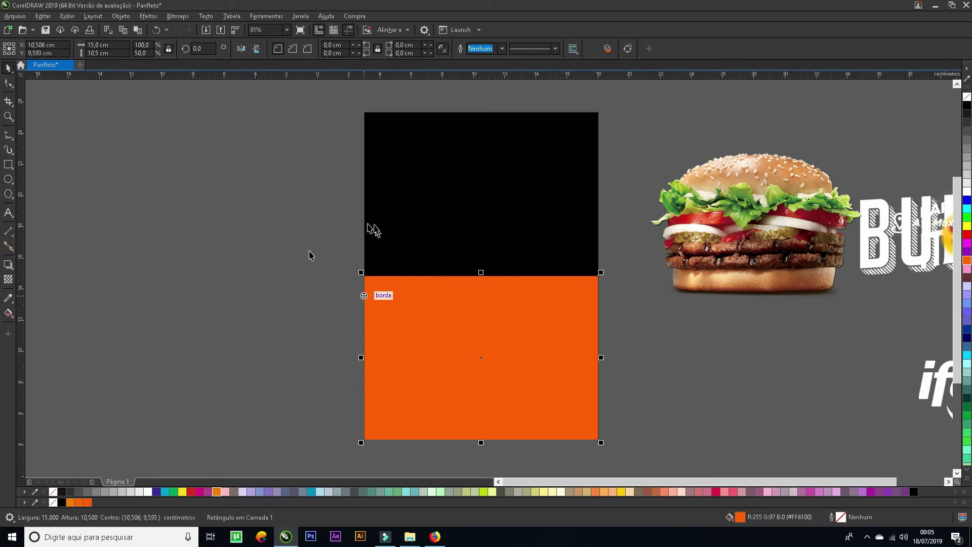
drag(481, 274, 479, 299)
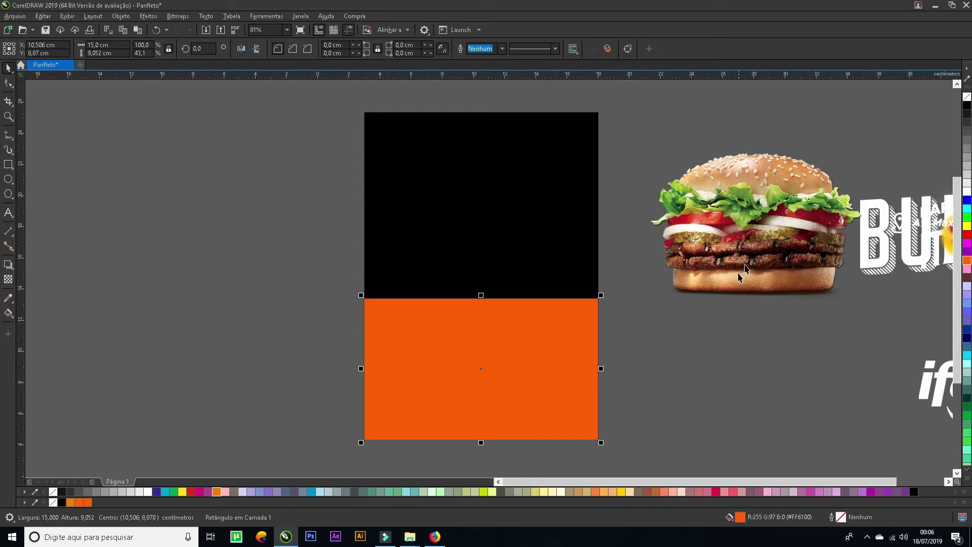
click(677, 382)
Convert the orange rectangle to curves and turn its top edge into a curved segment using its two upper nodes.
click(509, 364)
key(ctrl+q)
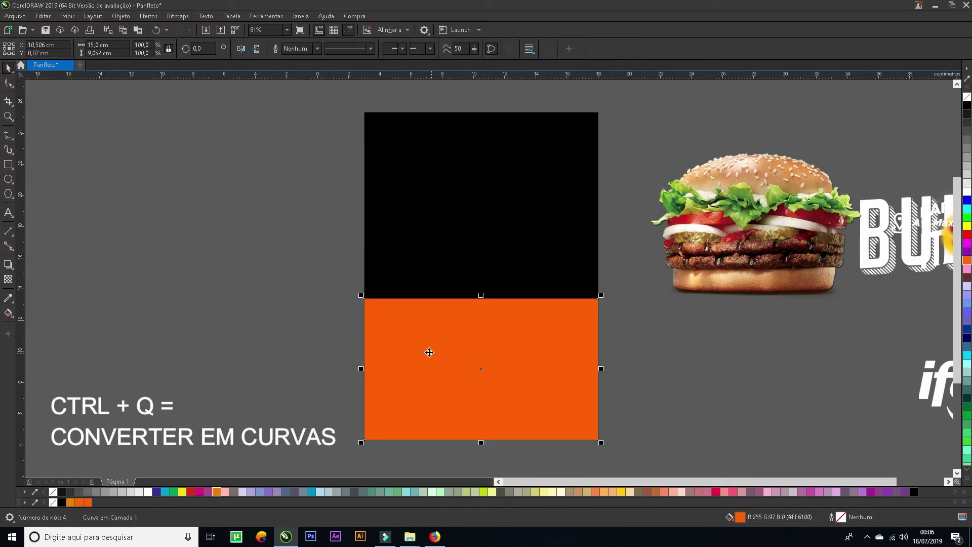
click(8, 84)
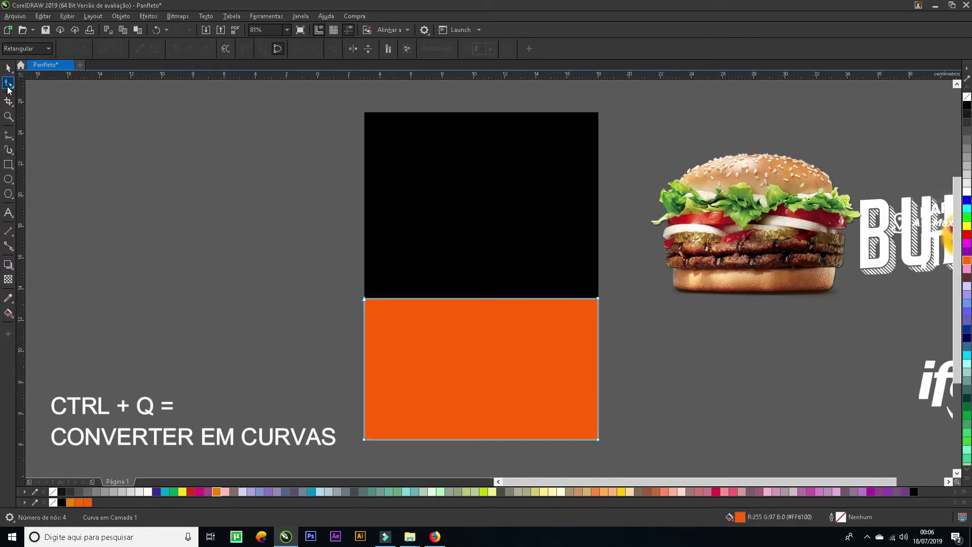
drag(333, 263, 628, 382)
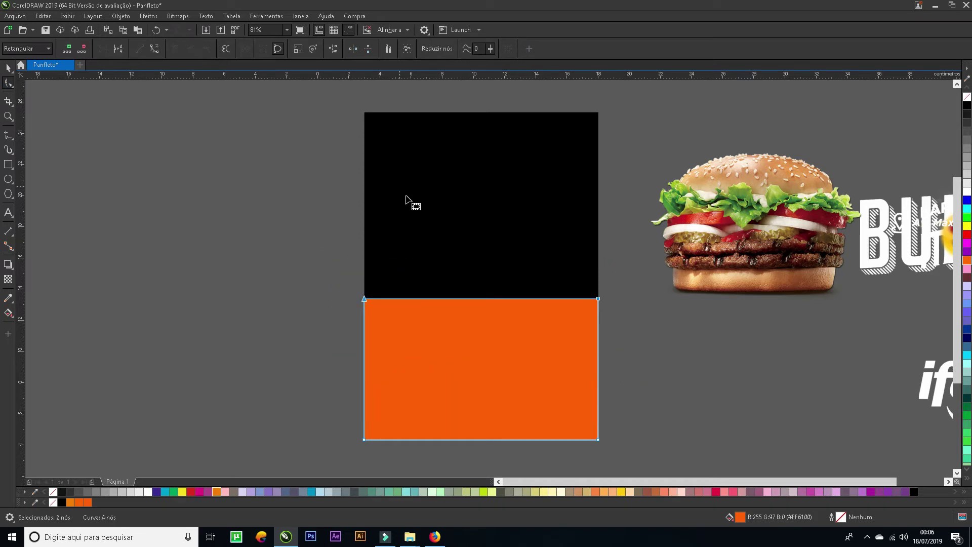
click(155, 49)
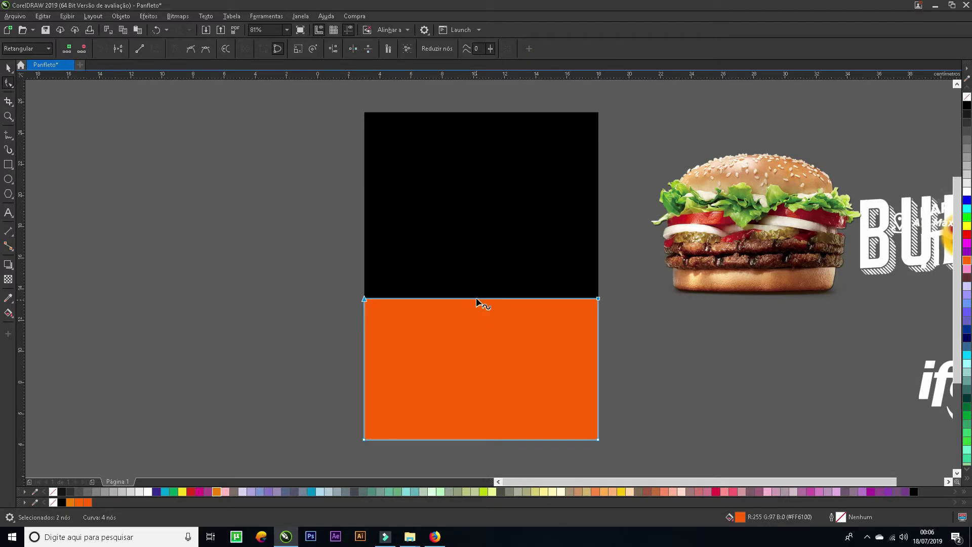
Bend the middle of the orange shape's top edge so that it forms a shallow upward arch.
click(482, 298)
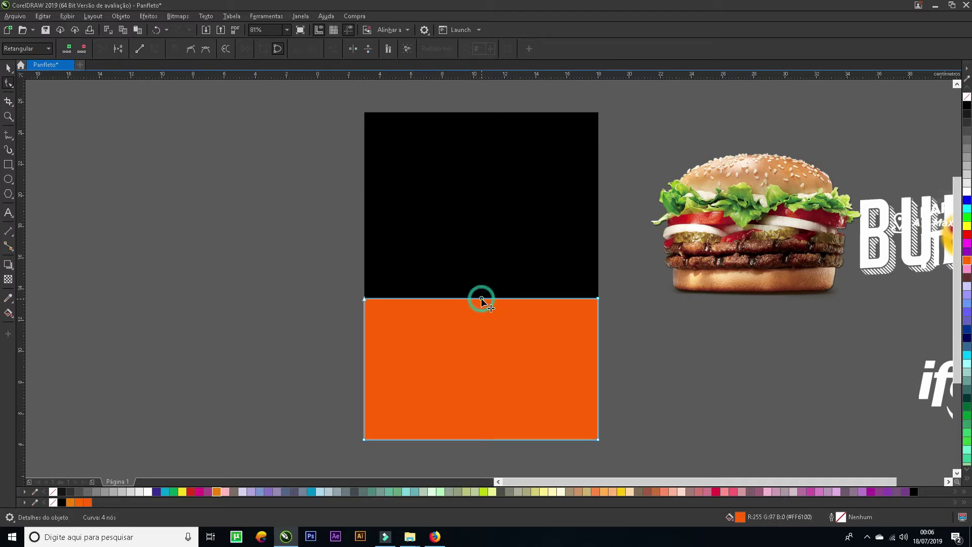
mouse_move(481, 299)
mouse_down()
mouse_move(481, 276)
mouse_move(478, 317)
mouse_move(482, 302)
mouse_up()
key(space)
click(662, 356)
click(527, 333)
click(729, 330)
Place the burger image in front of all objects, centred on the flyer at about X 10.6, Y 14.42 cm.
click(754, 266)
drag(809, 277, 530, 333)
key(shift+Page_Up)
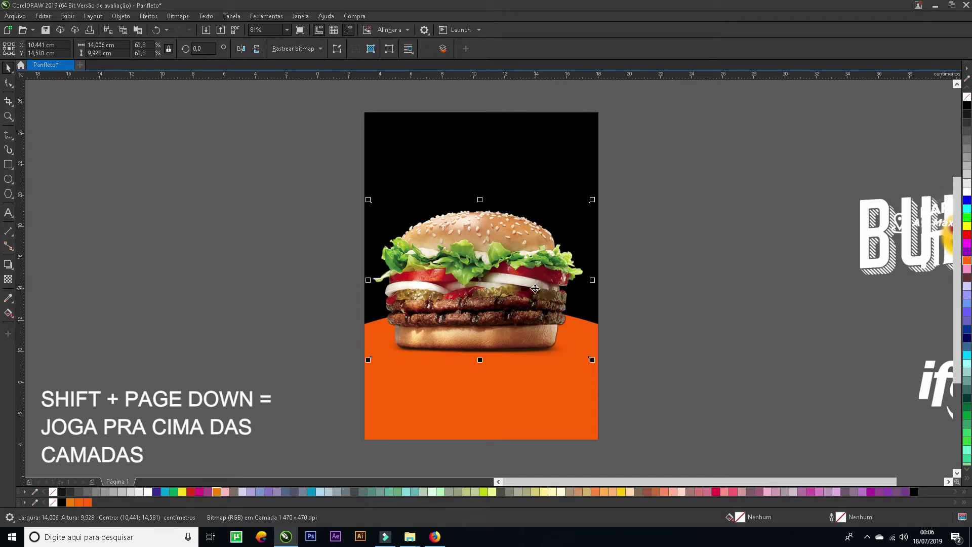
drag(554, 297, 557, 299)
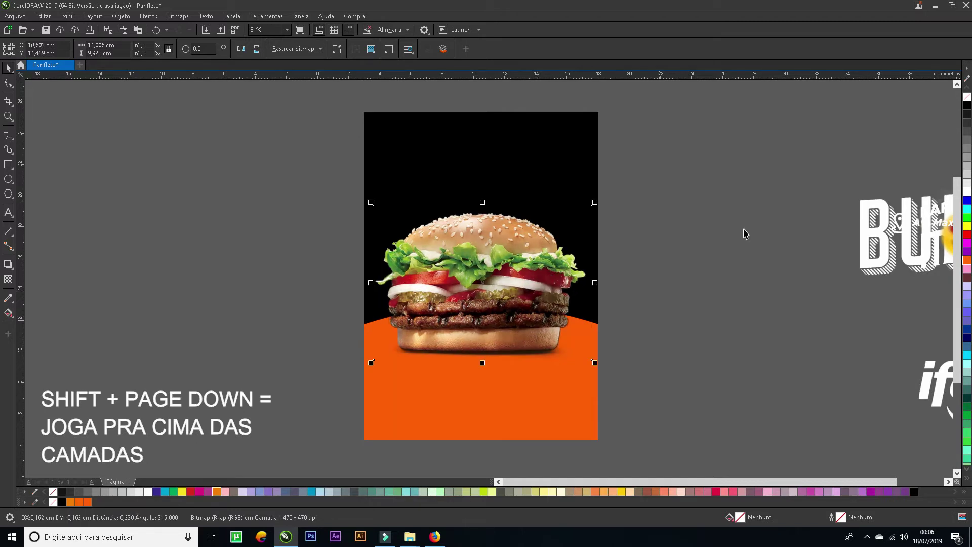
click(703, 238)
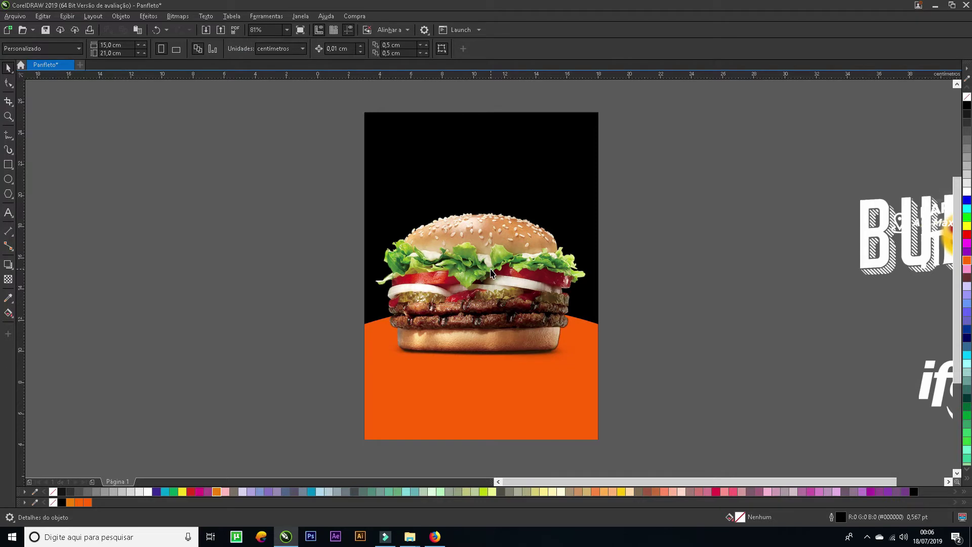
Set the burger aside beside the page and fill the black background with dark purple, C36 M100 Y9 K45.
drag(491, 270, 228, 269)
click(517, 191)
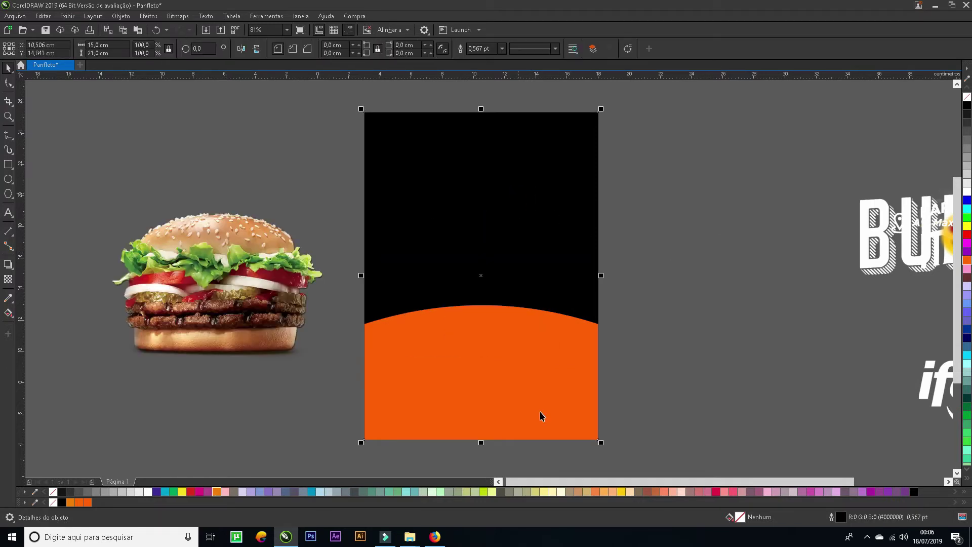
click(716, 491)
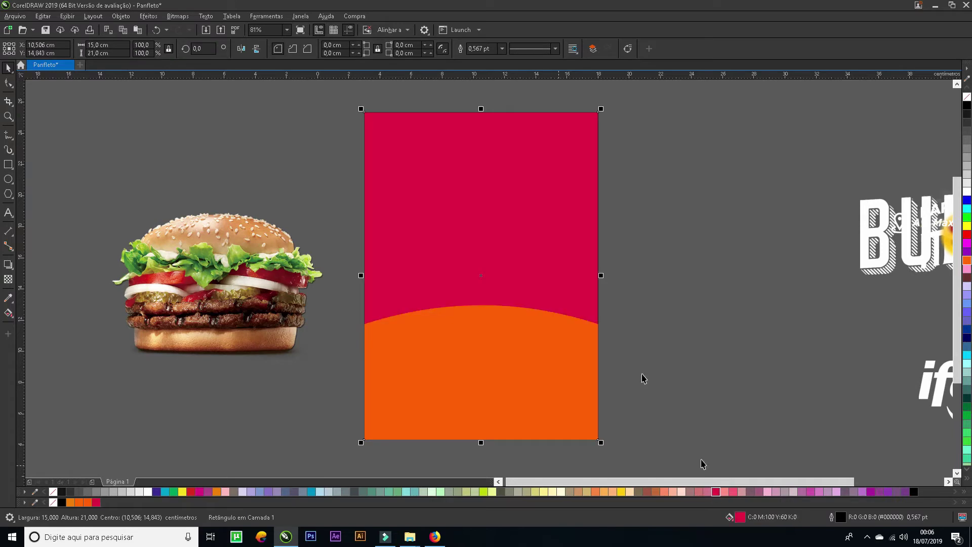
click(870, 491)
click(873, 492)
click(874, 493)
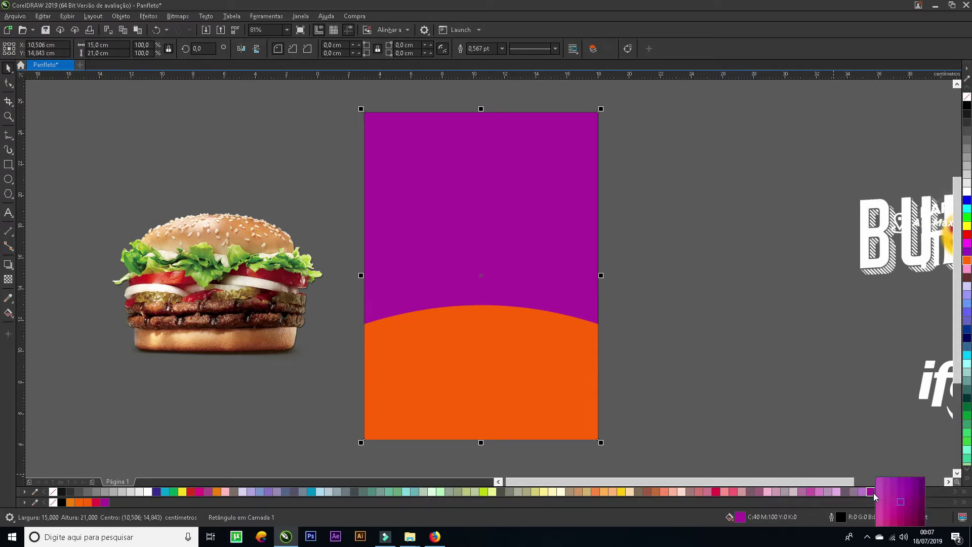
click(915, 508)
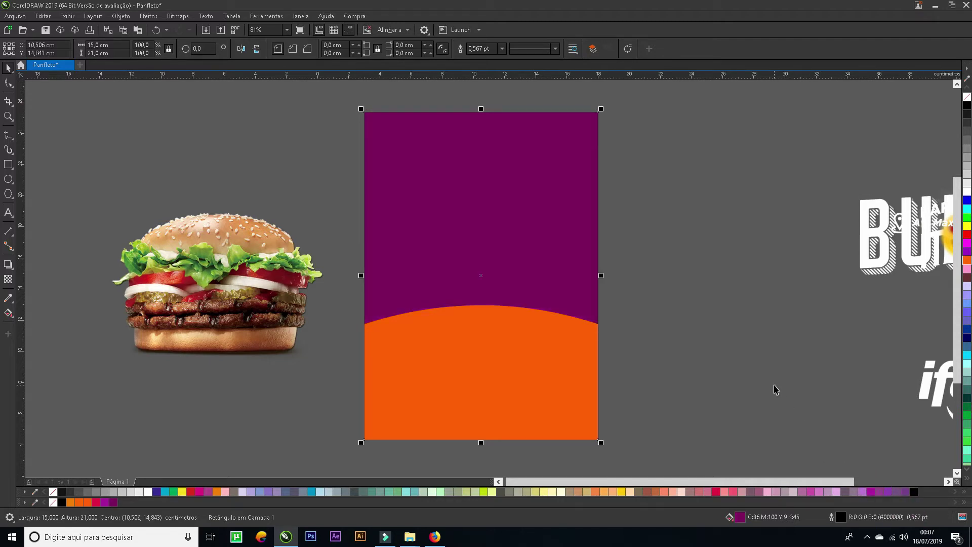
Move the burger back onto the flyer, centred at about X 10.57, Y 14.42 cm, overlapping the orange arch.
drag(243, 283, 495, 304)
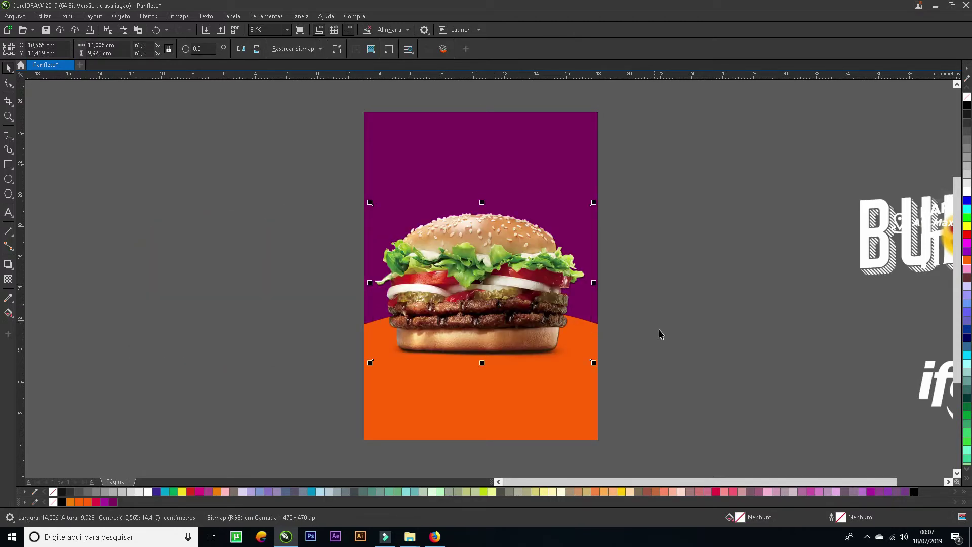
click(538, 182)
click(674, 252)
Inspect the purple background rectangle's edge up close and remove its black outline.
click(530, 169)
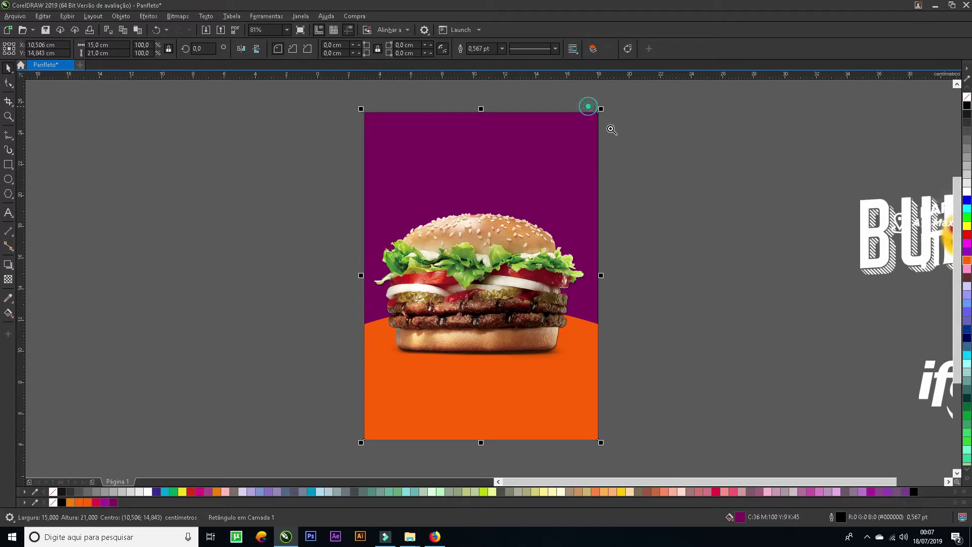
scroll(600, 112, up, 6)
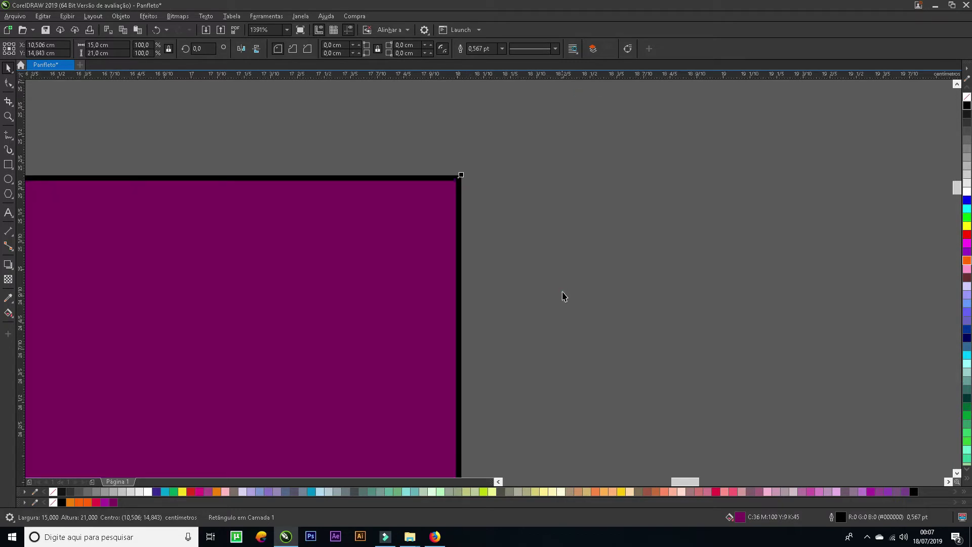
click(554, 290)
scroll(278, 184, down, 8)
key(z)
drag(160, 120, 329, 351)
click(543, 124)
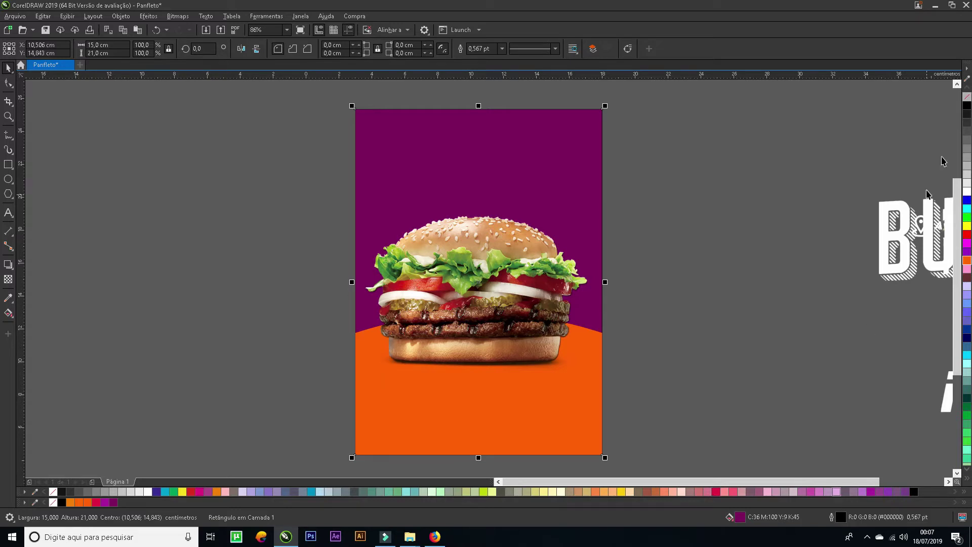
right_click(967, 97)
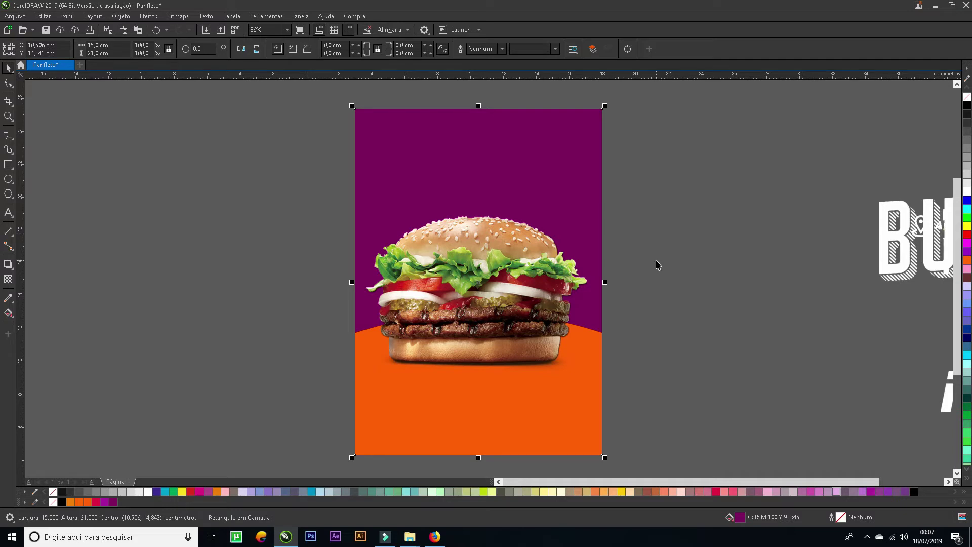
click(675, 269)
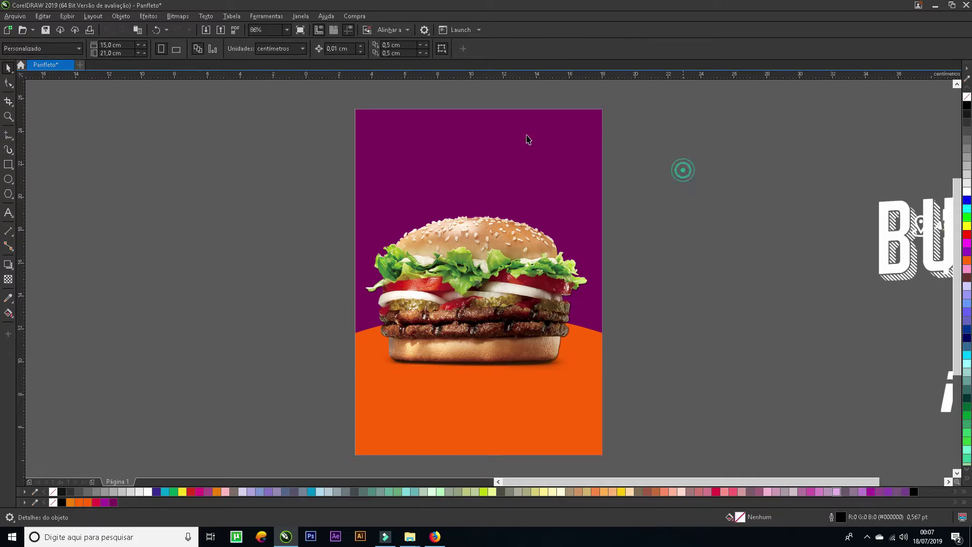
Open the purple background's fill for editing and give it an elliptical gradient.
click(508, 140)
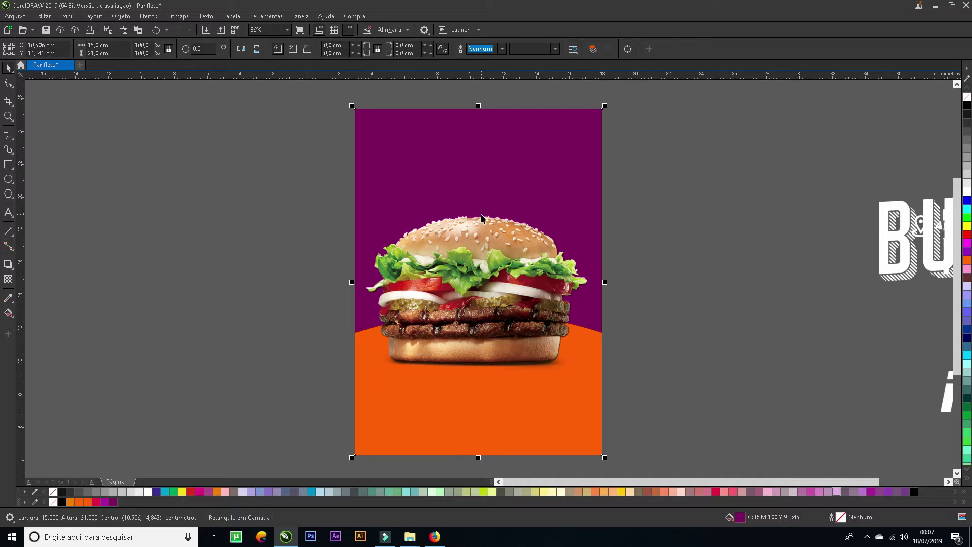
key(F11)
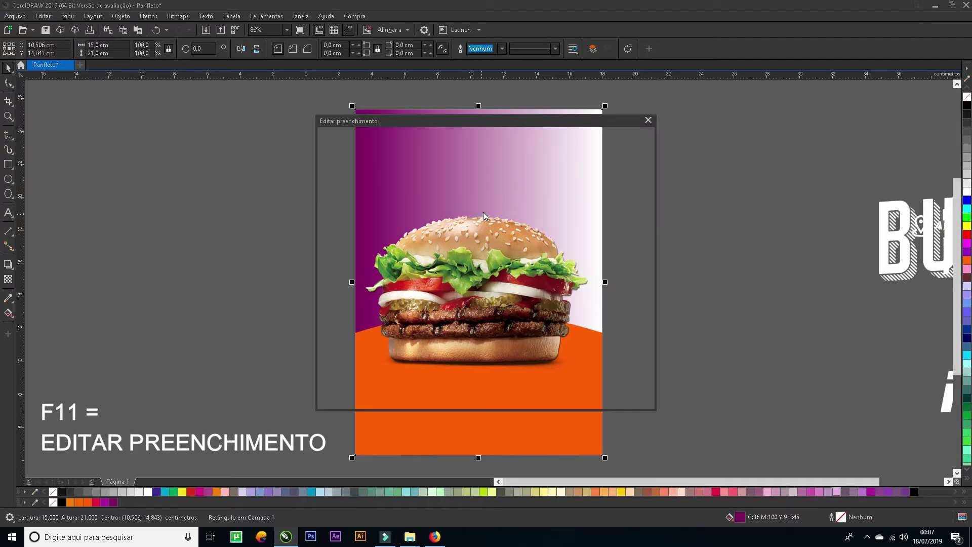
drag(511, 120, 267, 120)
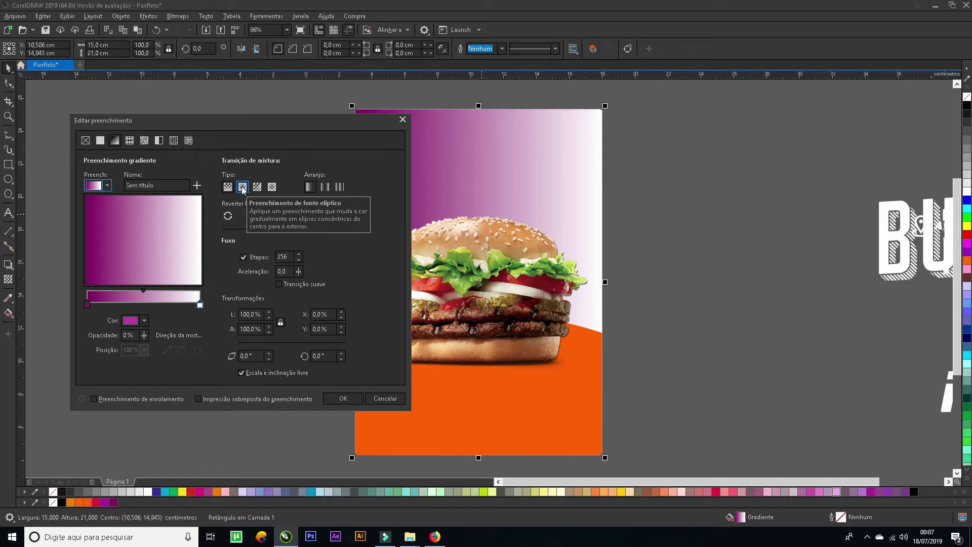
click(242, 187)
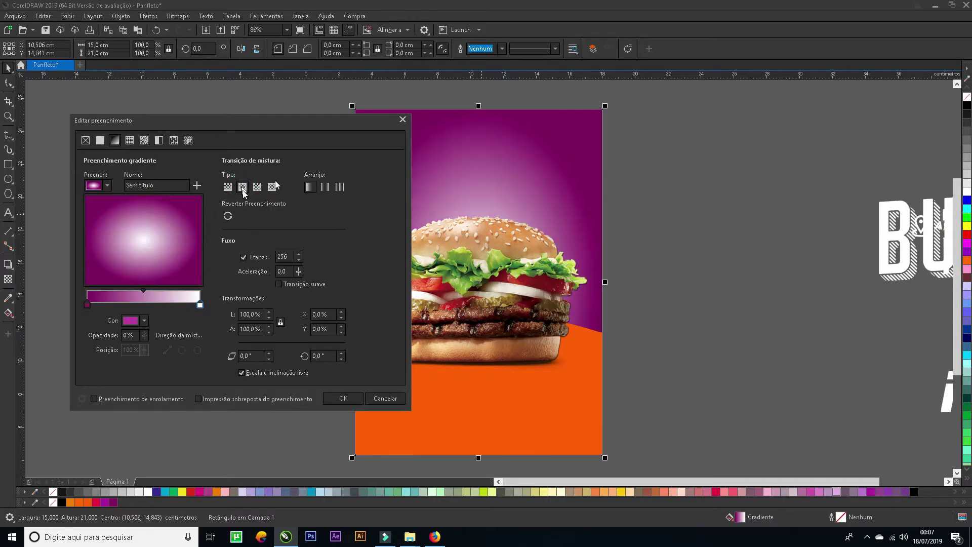
drag(336, 125, 302, 114)
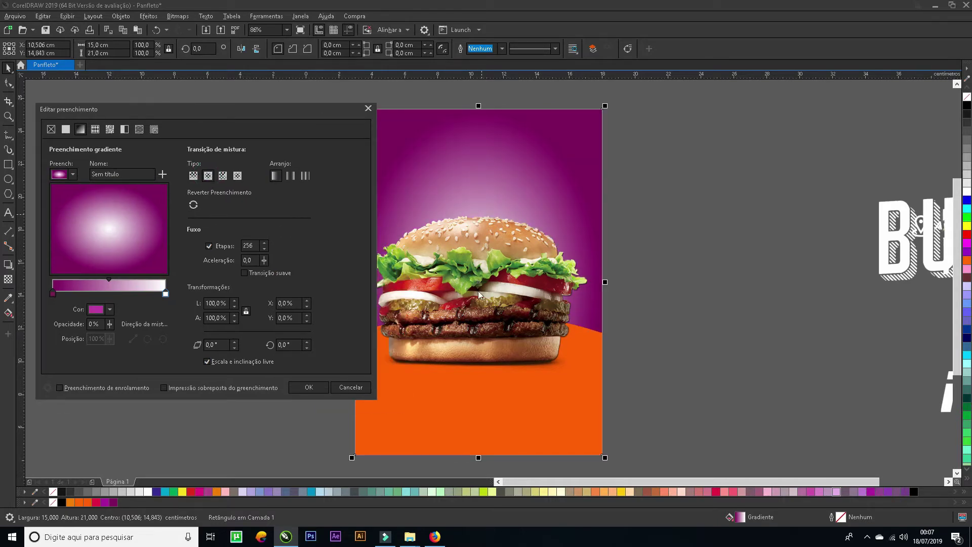
Try several purple shades for the gradient's white centre colour and set it to #AC5BC2.
click(166, 294)
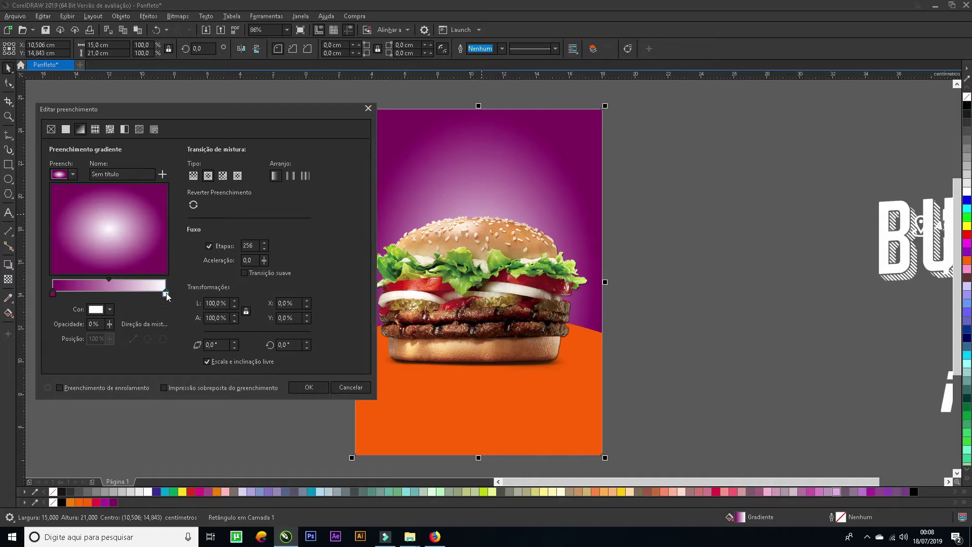
click(110, 310)
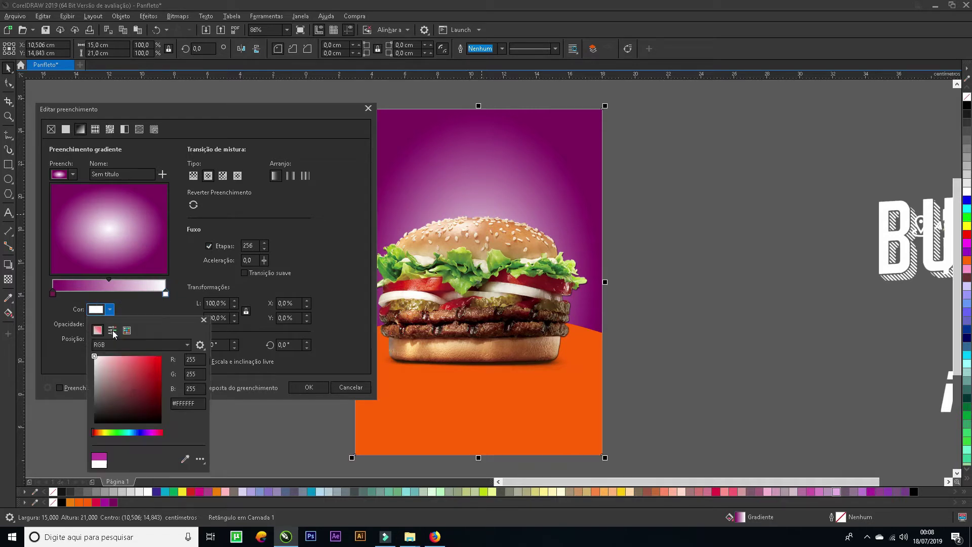
click(149, 434)
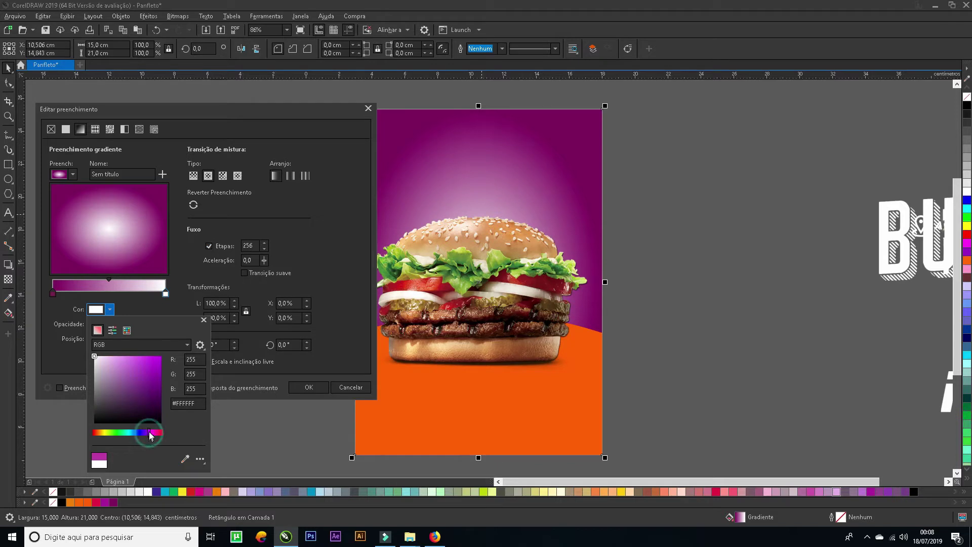
click(144, 387)
click(146, 376)
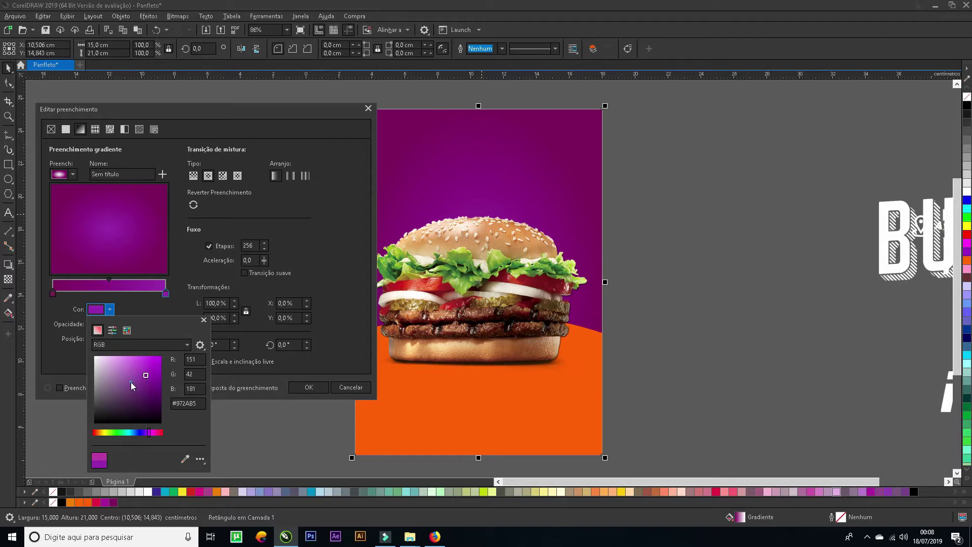
click(131, 383)
click(124, 383)
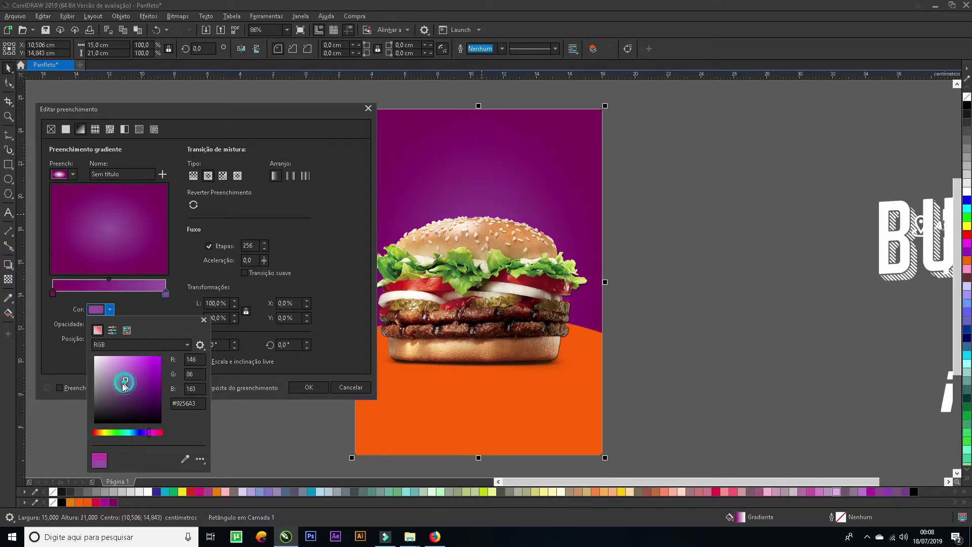
click(118, 384)
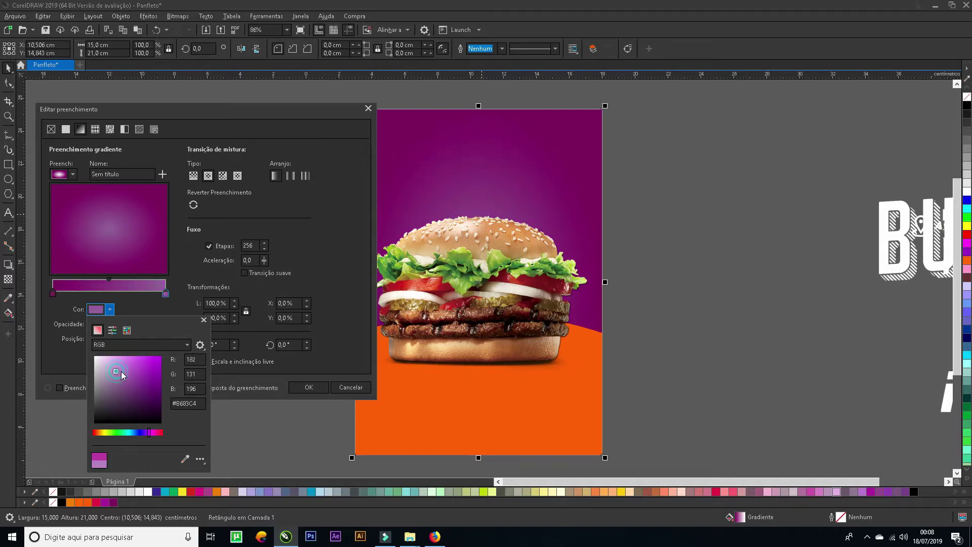
click(133, 378)
click(140, 380)
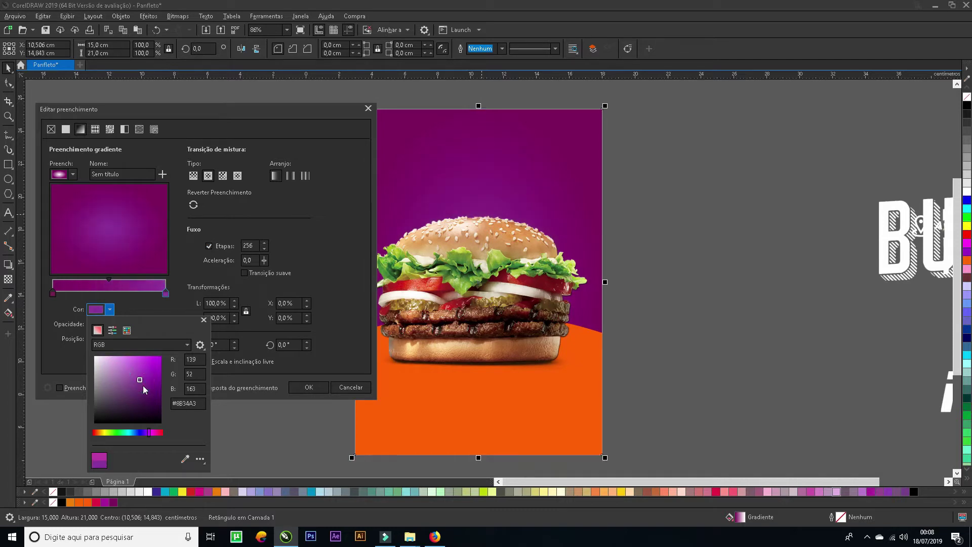
click(130, 372)
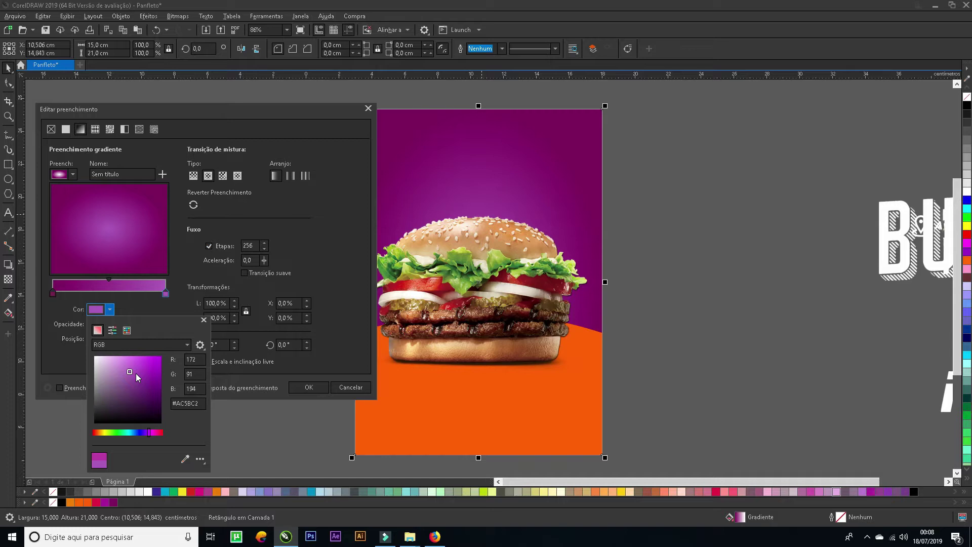
Shift the gradient centre colour's hue slightly towards magenta and fine-tune it to a darker purple.
drag(150, 437, 144, 438)
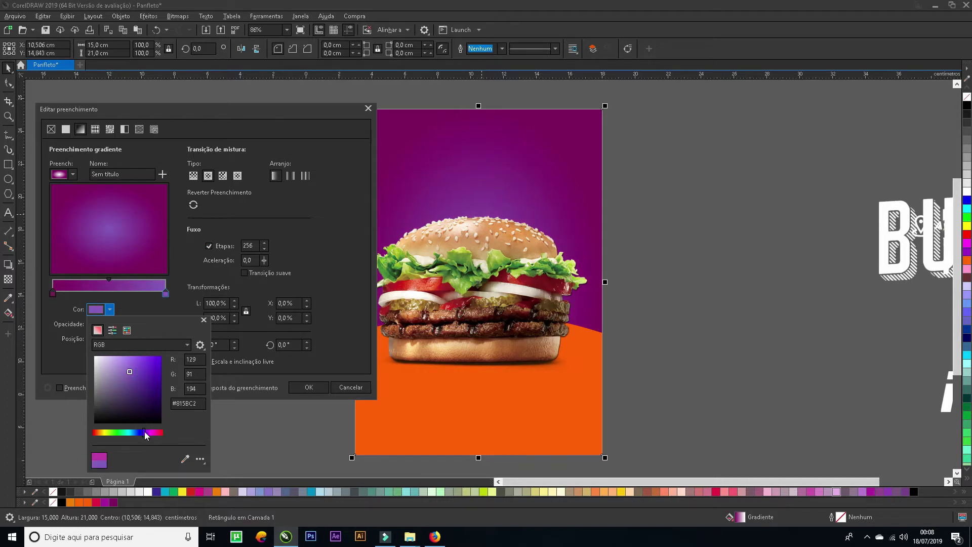
drag(146, 432, 151, 433)
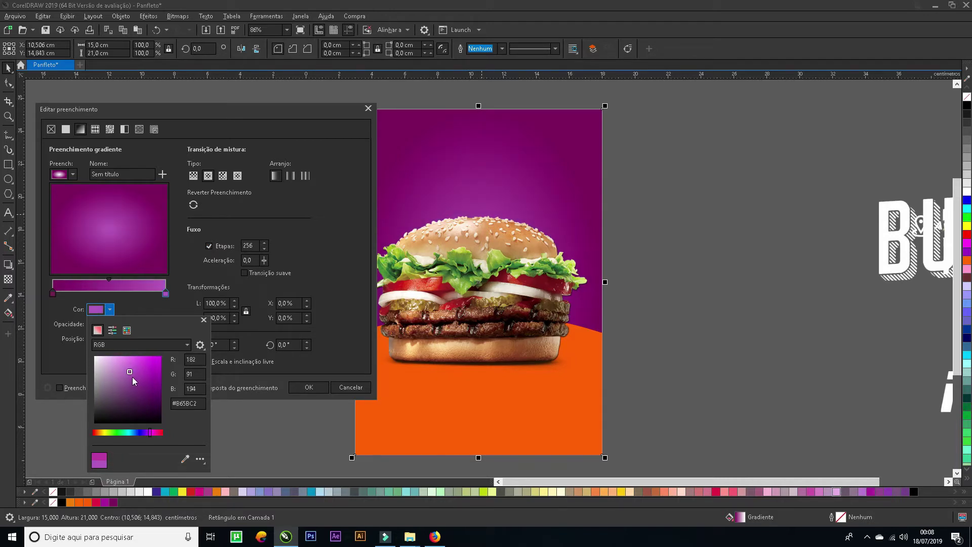
click(129, 380)
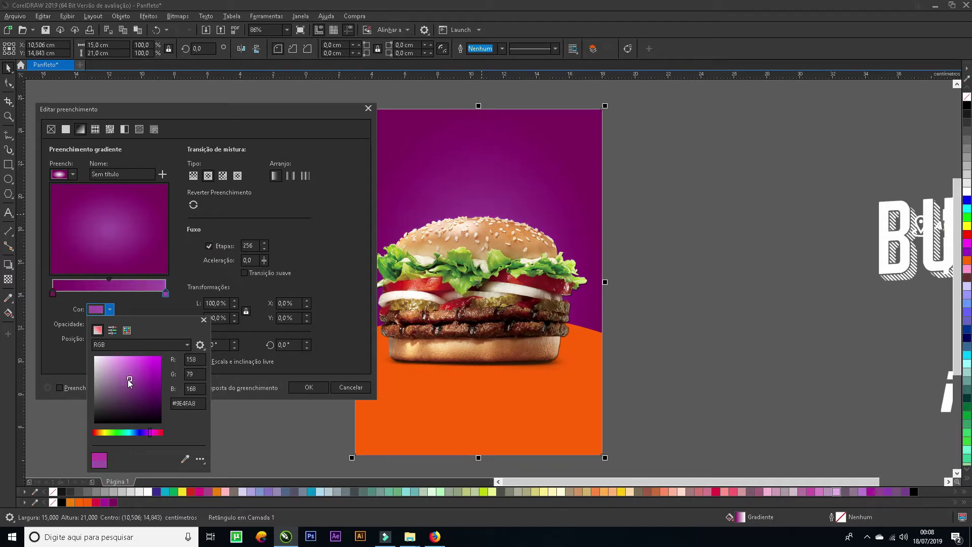
drag(130, 380, 132, 378)
drag(133, 379, 134, 378)
click(324, 334)
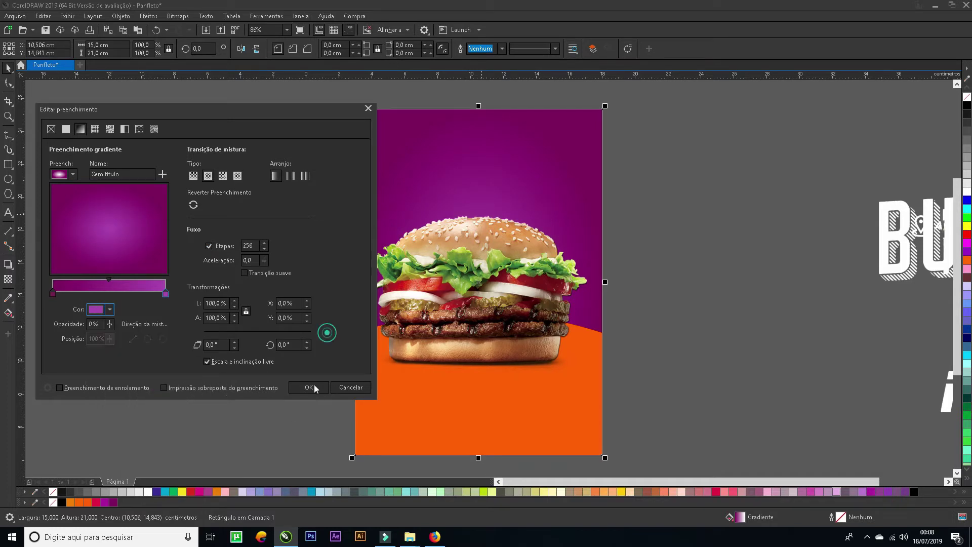
Apply the adjusted purple gradient to the background rectangle and deselect everything.
click(309, 387)
click(679, 329)
click(542, 182)
click(725, 267)
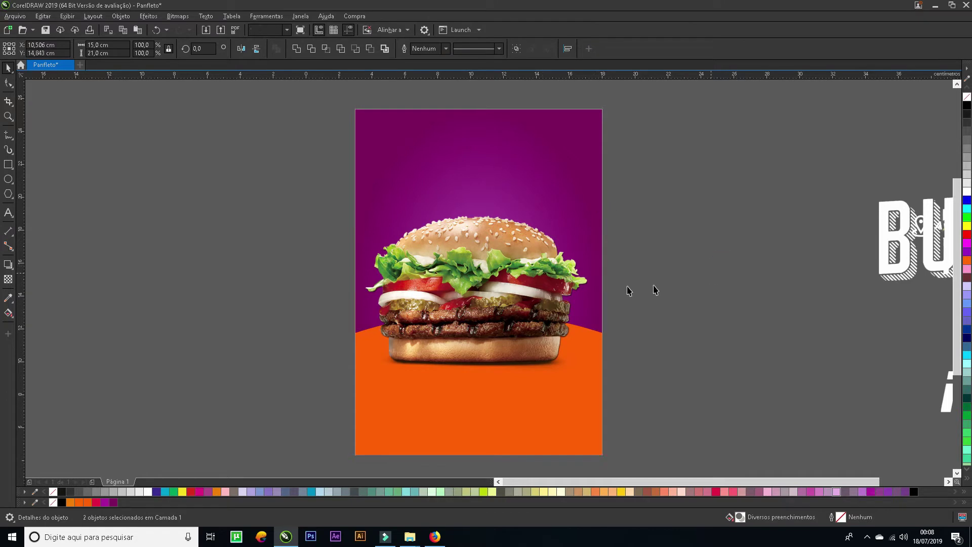
Move the burger image slightly lower on the flyer.
click(570, 285)
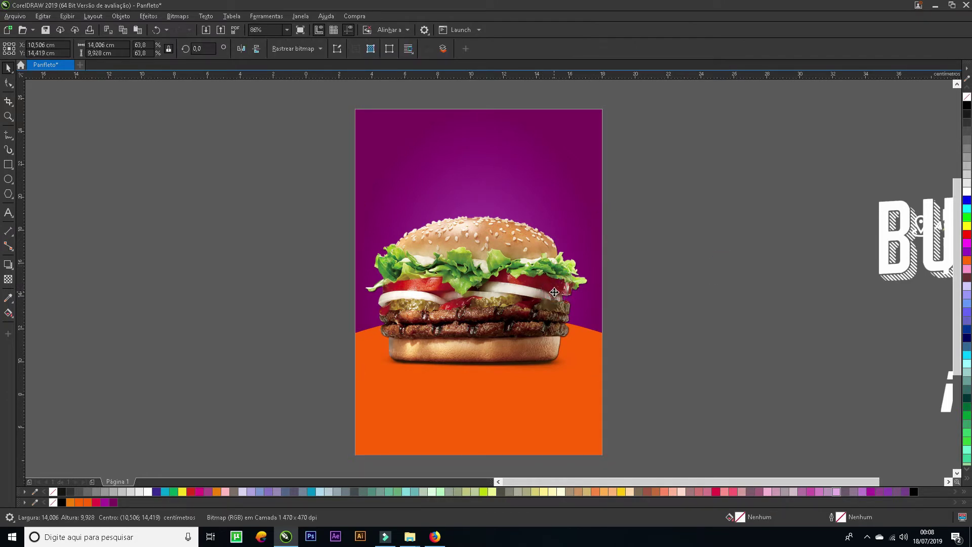
drag(555, 292, 555, 294)
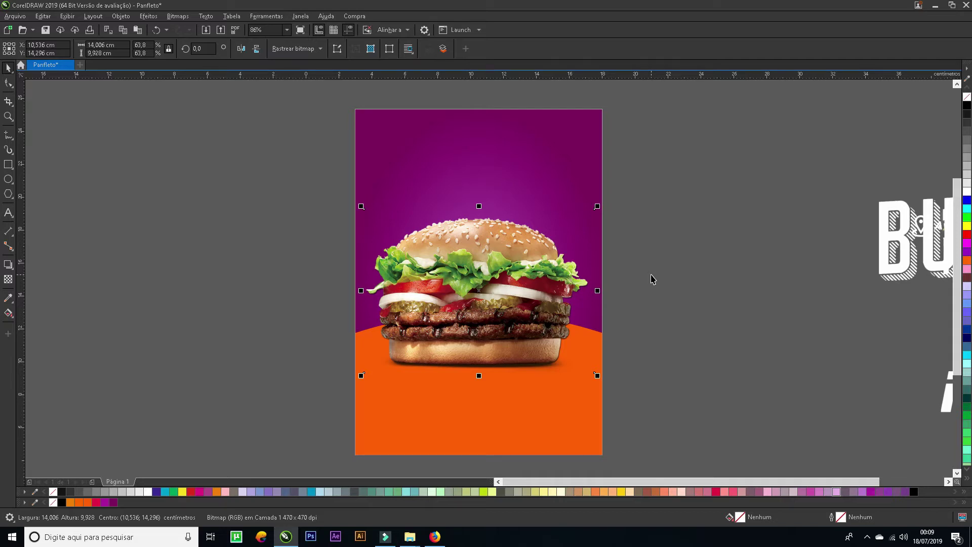
click(899, 268)
click(799, 286)
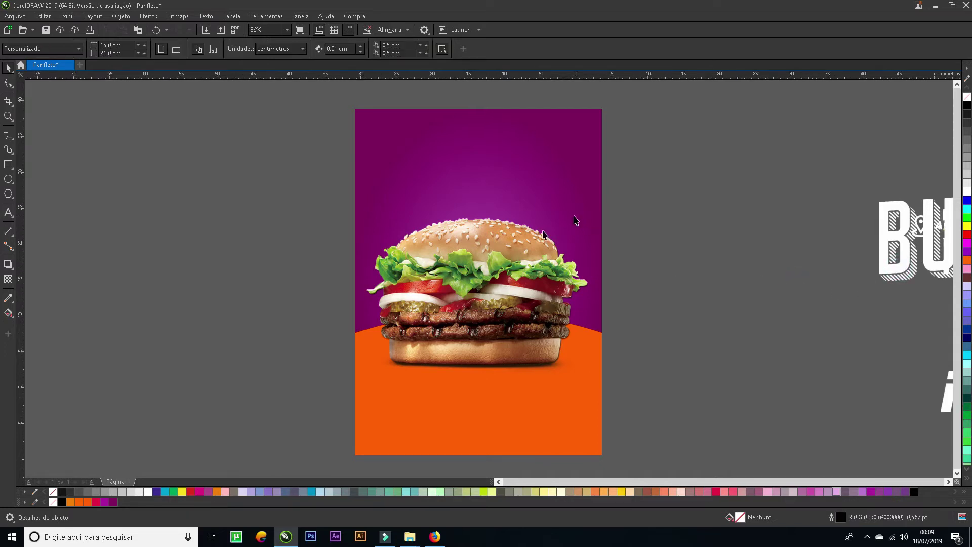
Place the BURGÃO lettering on the flyer's purple area, with its lower edge tucked behind the top bun.
scroll(597, 225, down, 2)
drag(556, 177, 633, 234)
drag(849, 361, 928, 397)
click(626, 293)
click(645, 260)
drag(432, 210, 329, 201)
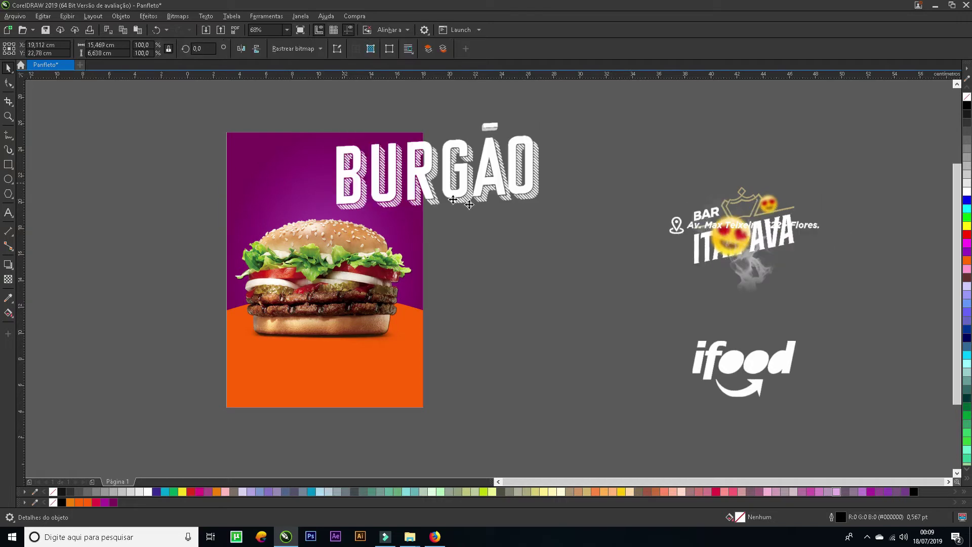
drag(443, 199, 334, 229)
drag(200, 126, 551, 299)
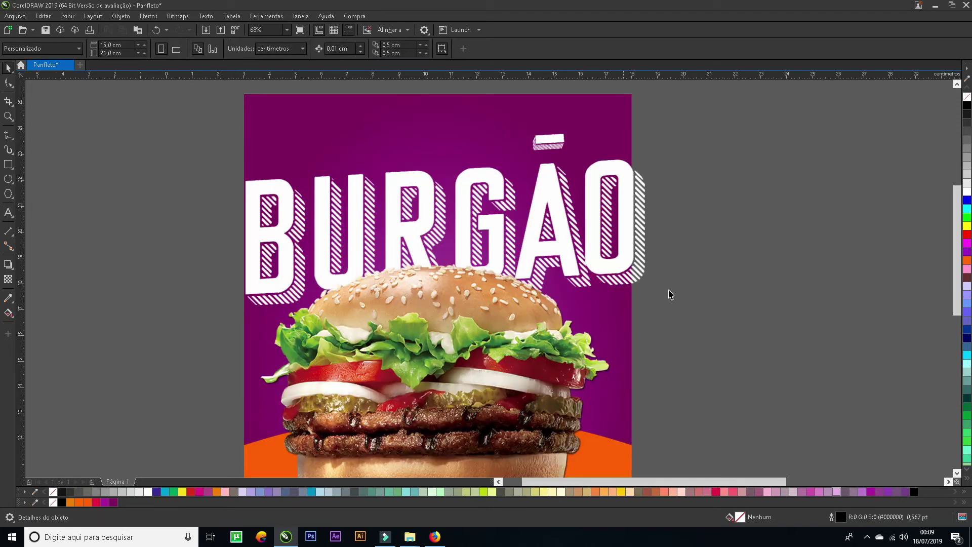
Scale the BURGÃO lettering down proportionally to about 13.2 cm wide so it fits inside the flyer.
click(646, 272)
drag(648, 310, 624, 303)
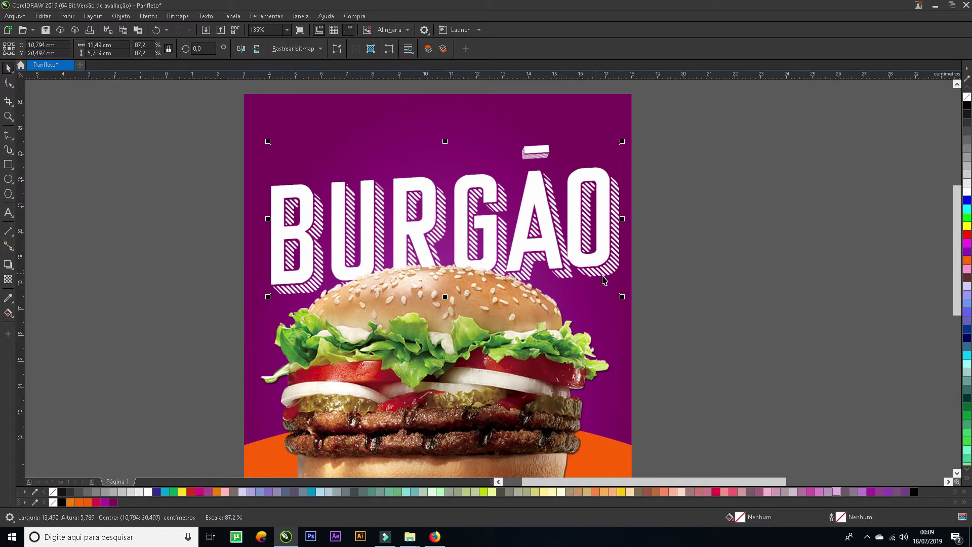
drag(623, 296, 619, 295)
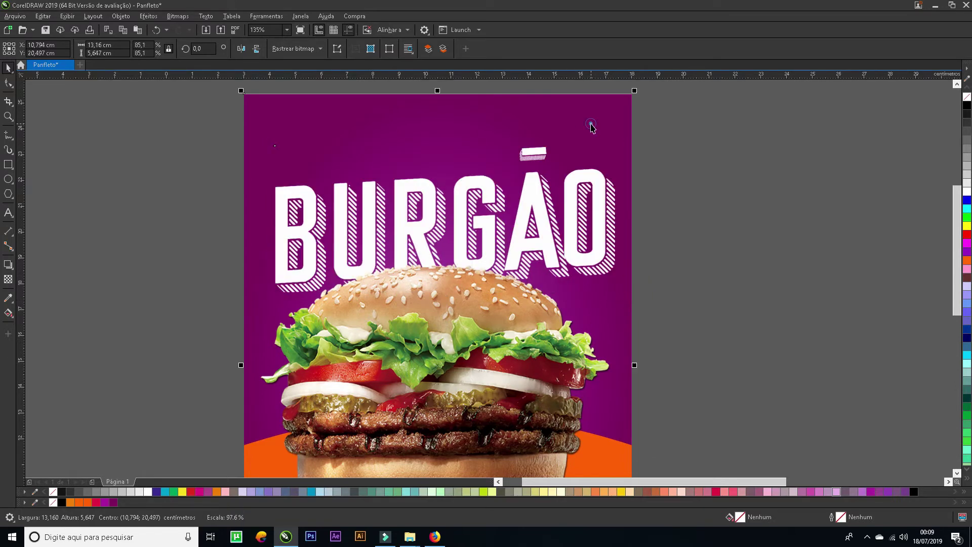
Centre the BURGÃO lettering horizontally on the purple background.
click(591, 131)
click(525, 148)
click(531, 149)
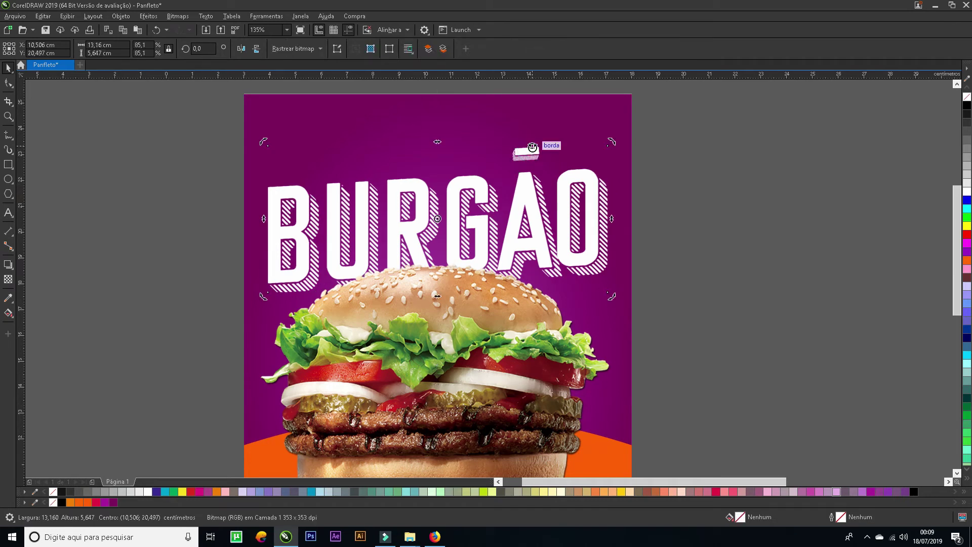
click(745, 243)
Shrink the BURGÃO lettering to about 12.9 cm wide and lower it about 0.25 cm towards the burger.
click(603, 238)
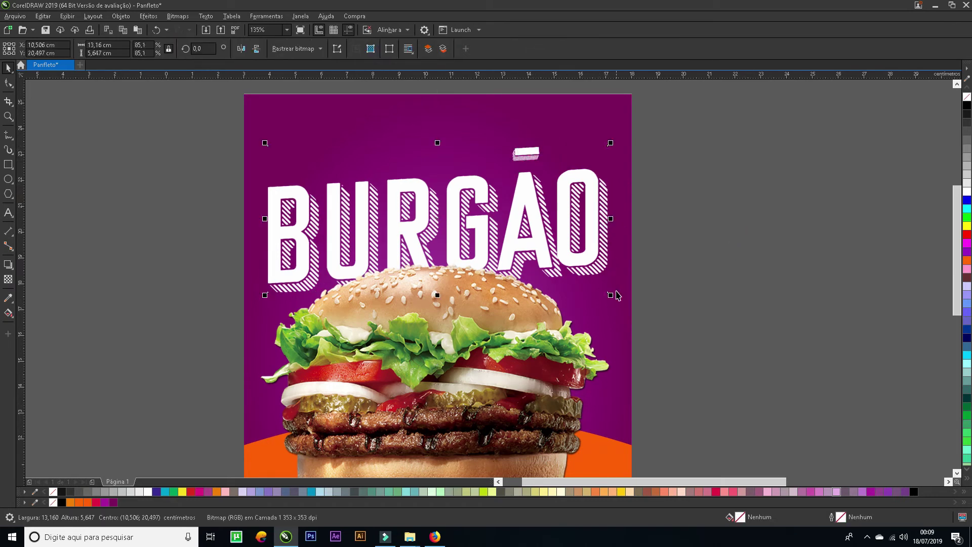
drag(611, 296, 610, 296)
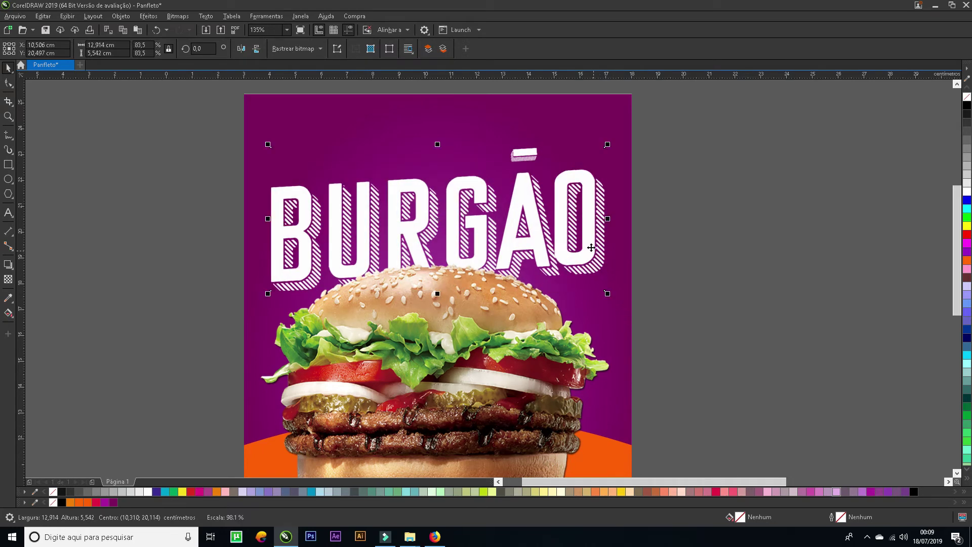
click(438, 221)
drag(438, 221, 437, 227)
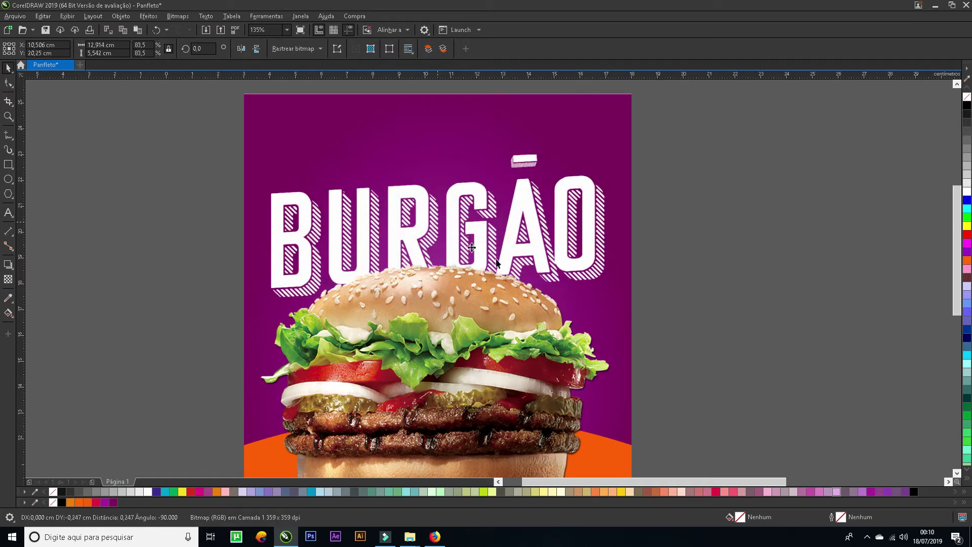
scroll(664, 305, down, 4)
click(665, 307)
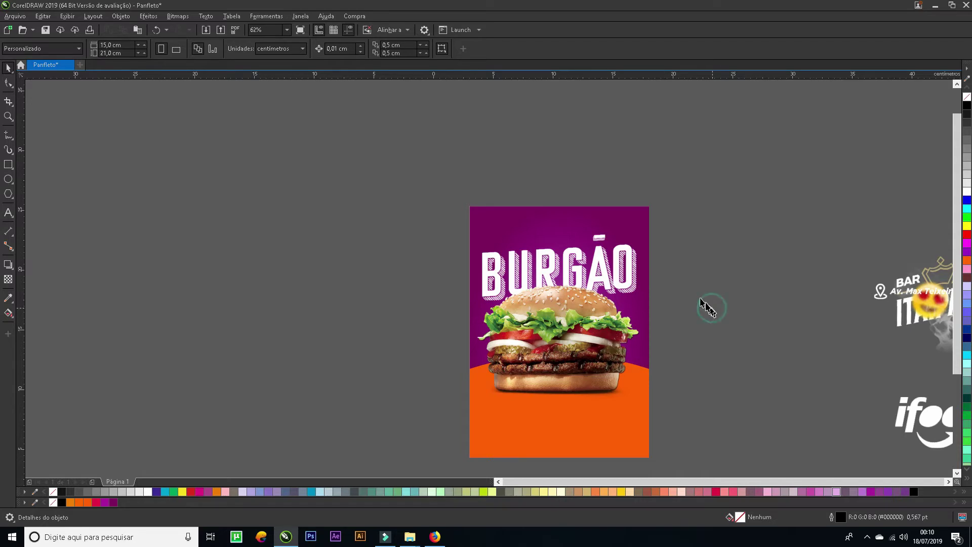
Add the artistic text "HOJE É DIA DE" in the empty area beside the flyer.
scroll(709, 303, up, 2)
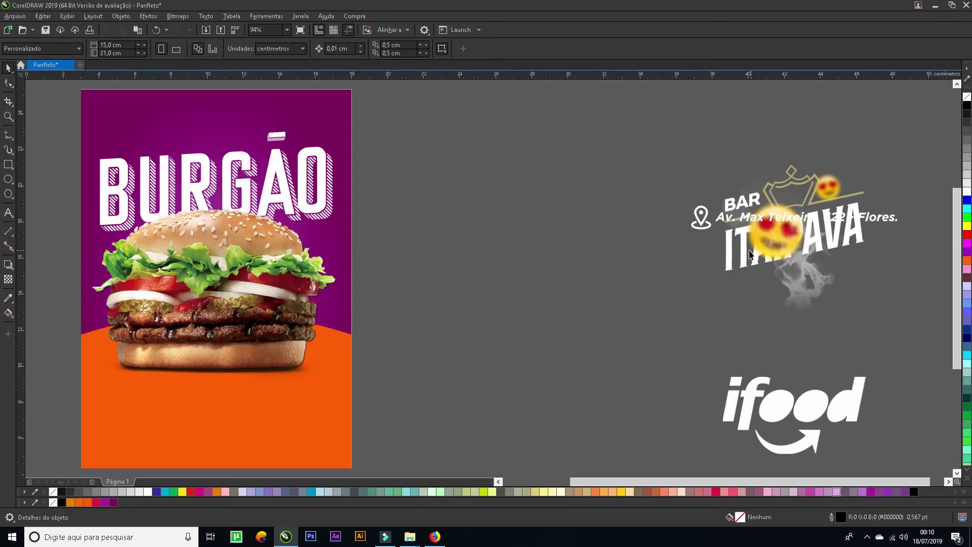
click(525, 249)
click(435, 264)
key(z)
drag(68, 83, 385, 402)
click(8, 212)
click(216, 195)
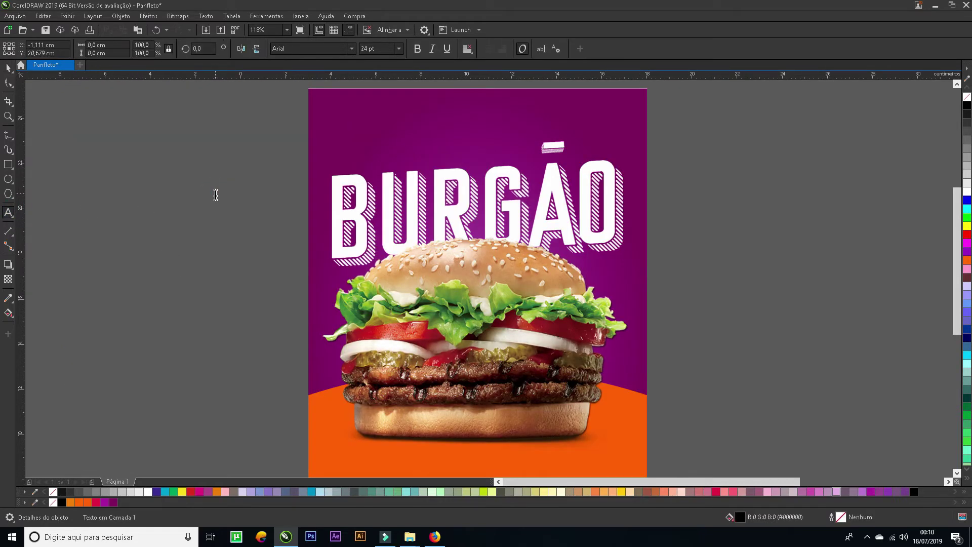
text(HOJ)
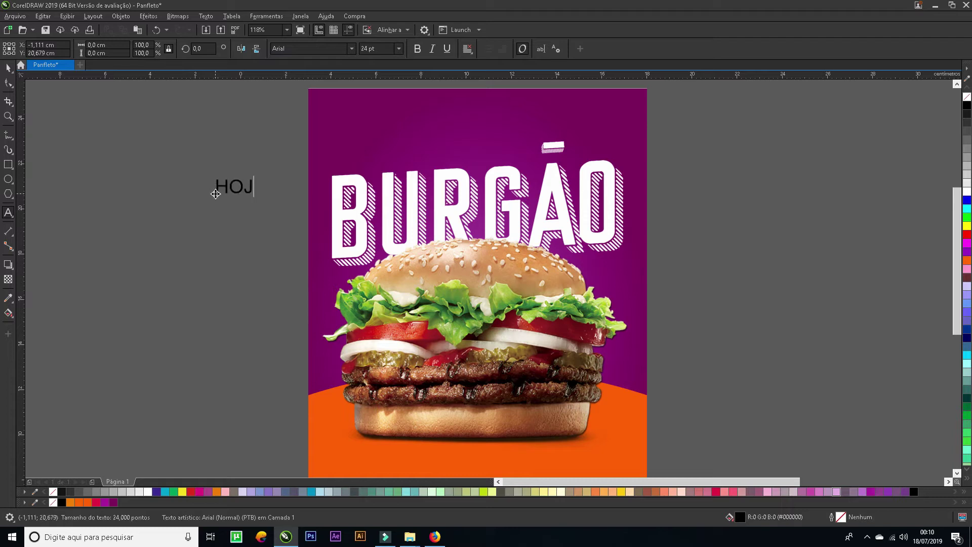
text(E É DIA DE)
key(Escape)
click(8, 68)
Set the font of the "HOJE É DIA DE" text to Bebas Neue.
click(351, 49)
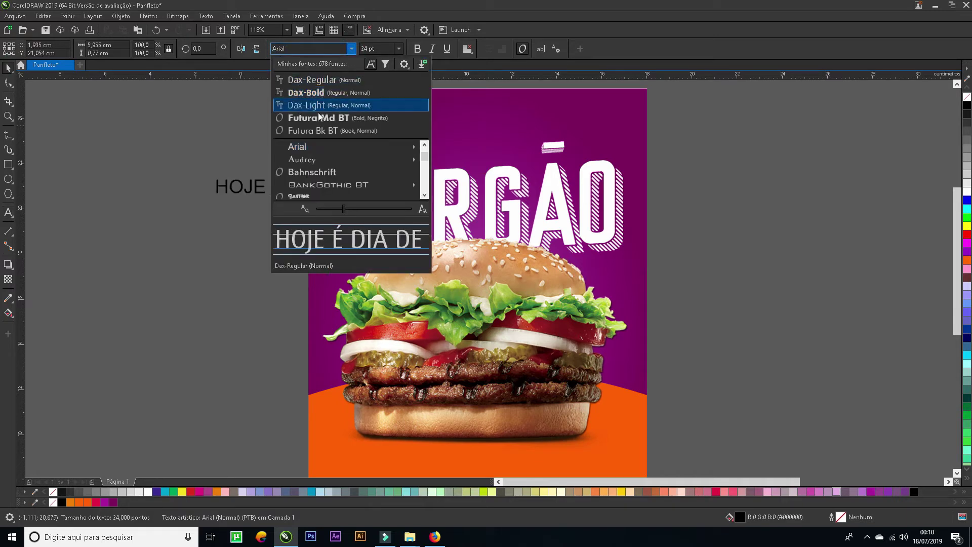
click(296, 48)
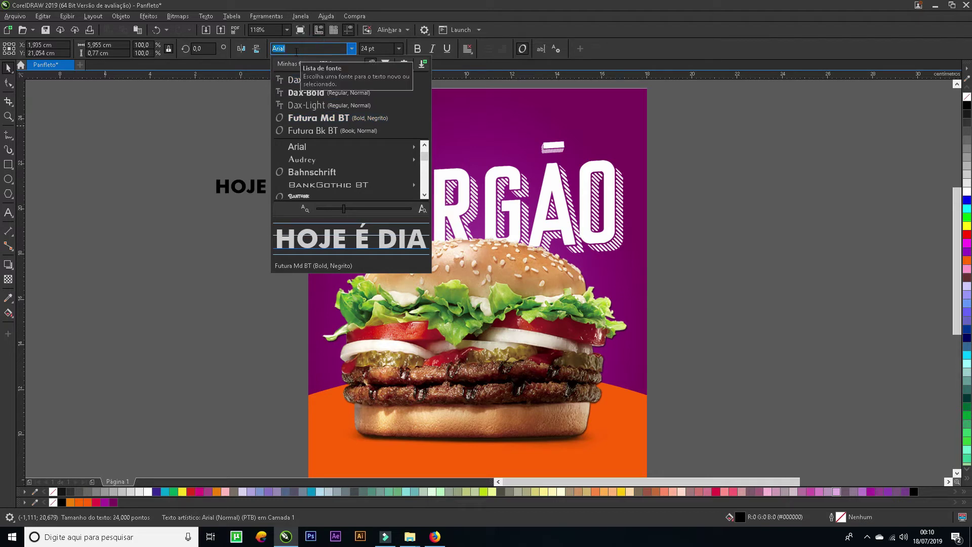
text(BEB)
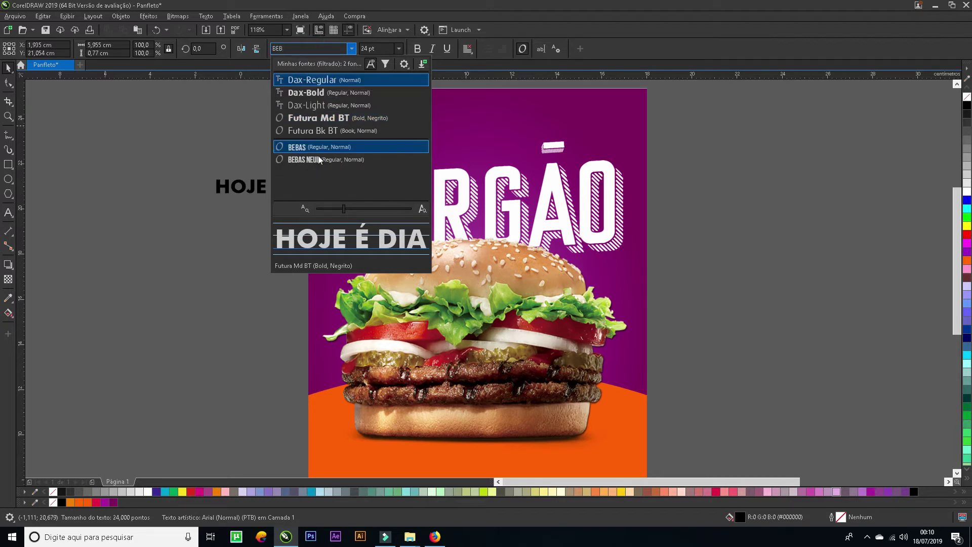
click(318, 156)
click(353, 49)
click(195, 134)
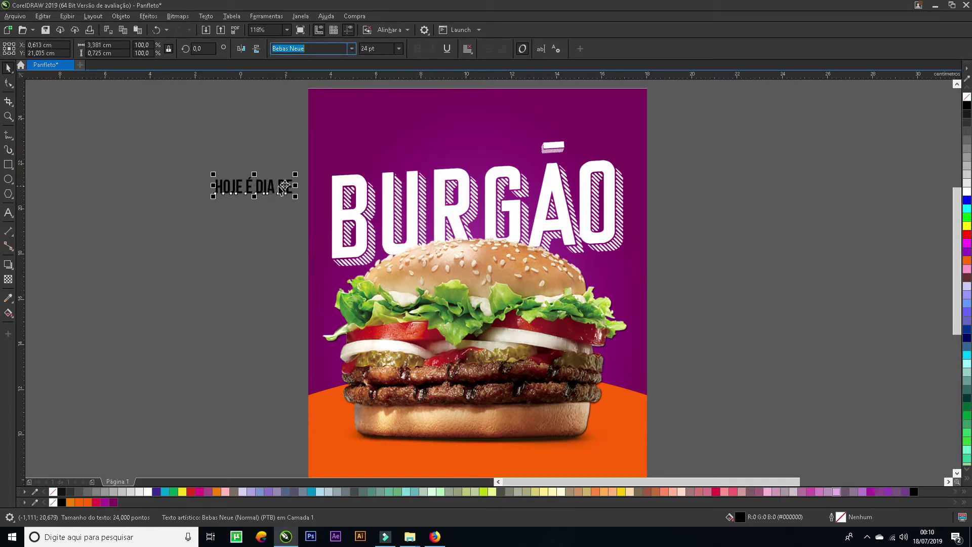
Enlarge "HOJE É DIA DE" to about 38 pt, colour it orange #FF6100 and place it above BURGÃO's left letters.
drag(295, 174, 340, 158)
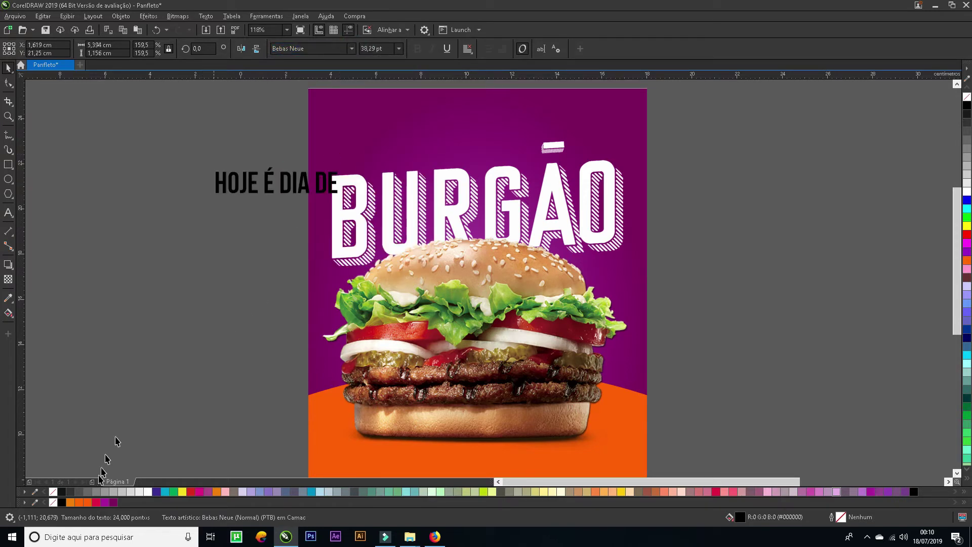
drag(87, 499, 402, 162)
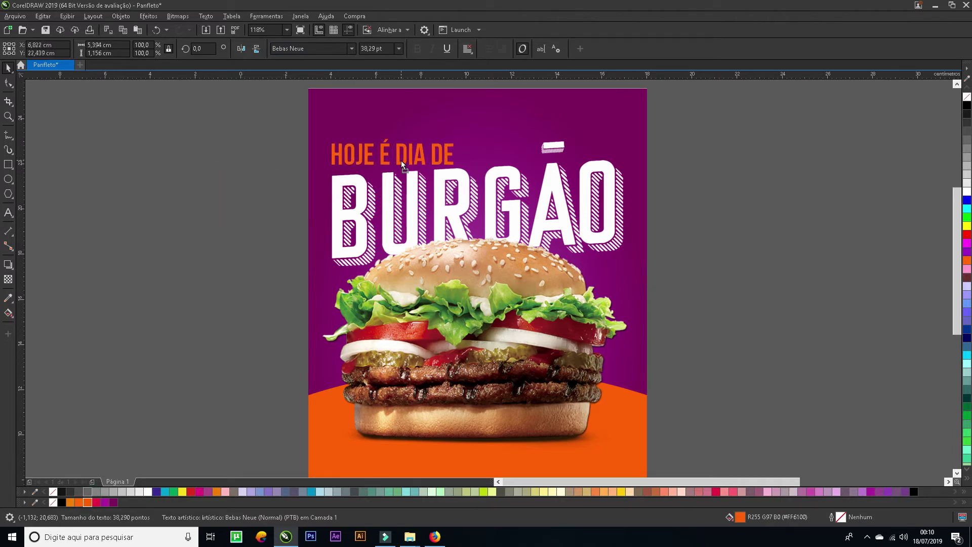
Skew "HOJE É DIA DE" vertically by about 3° so it follows the slant of the BURGÃO lettering.
click(401, 160)
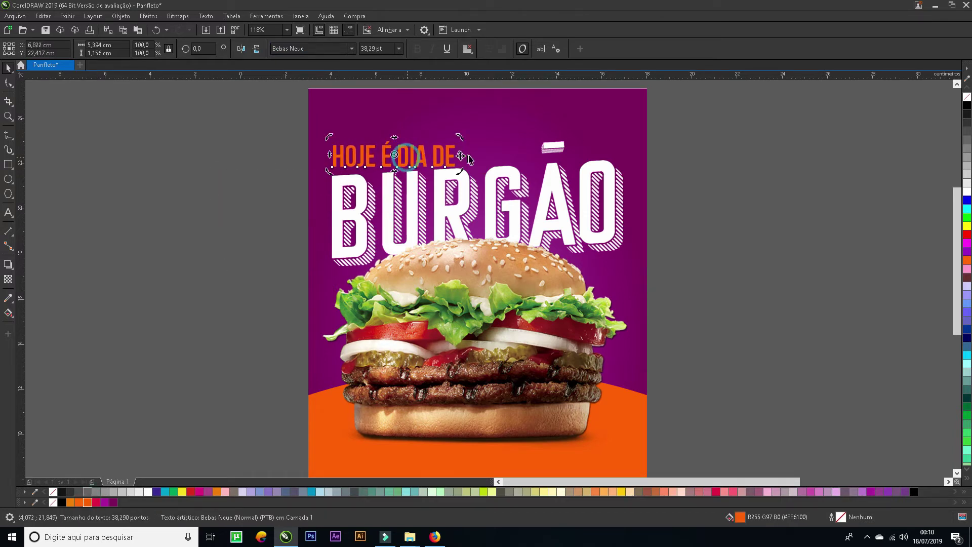
drag(462, 155, 463, 149)
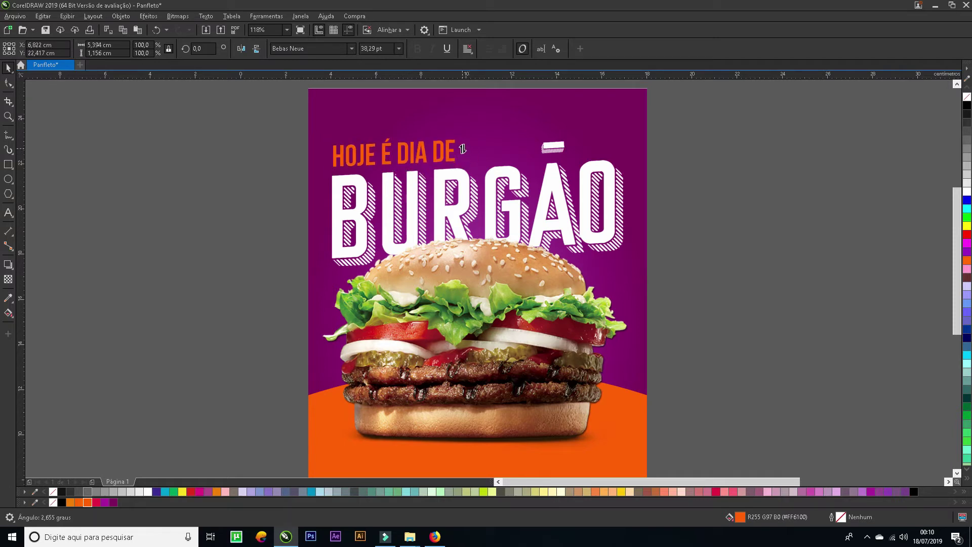
drag(462, 148, 460, 151)
click(451, 155)
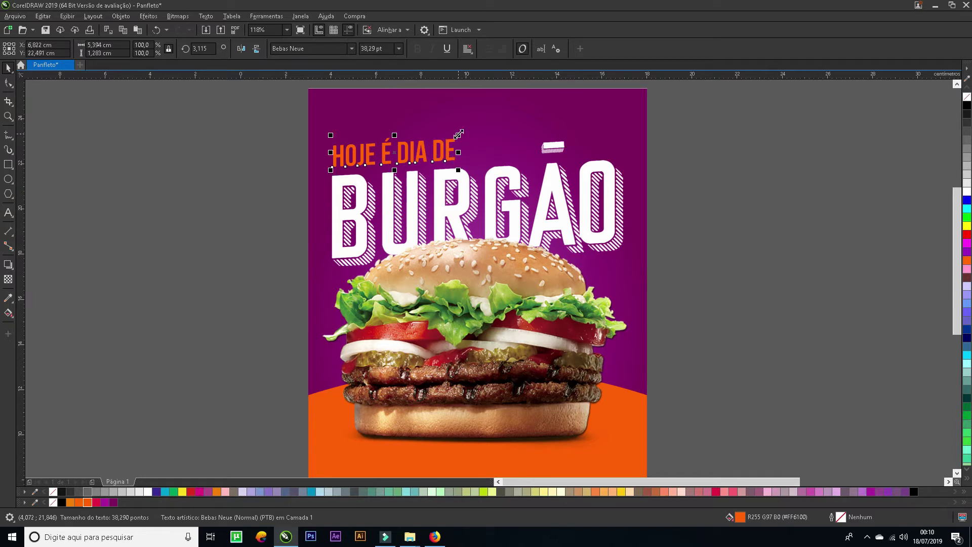
Enlarge the "HOJE É DIA DE" text proportionally until it ends just before the tilde of BURGÃO.
drag(459, 134, 527, 116)
click(710, 204)
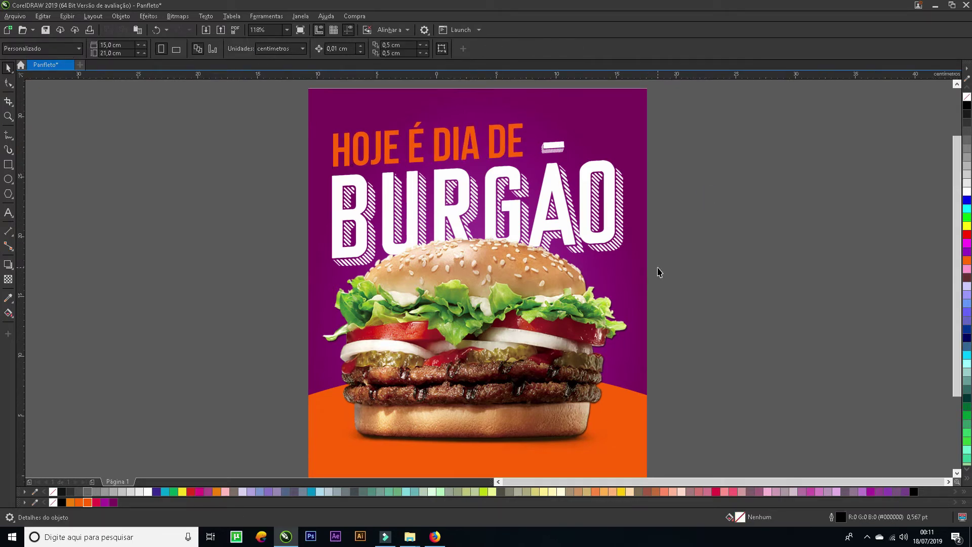
scroll(657, 272, down, 3)
key(z)
drag(456, 162, 679, 434)
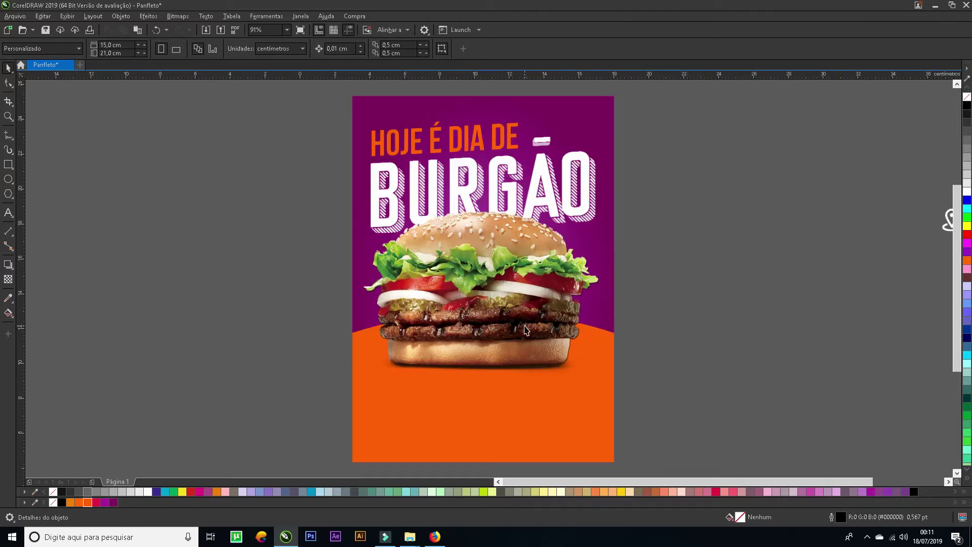
Lower the burger image by about 1.2 cm and move the orange arch slightly down beneath it.
click(526, 332)
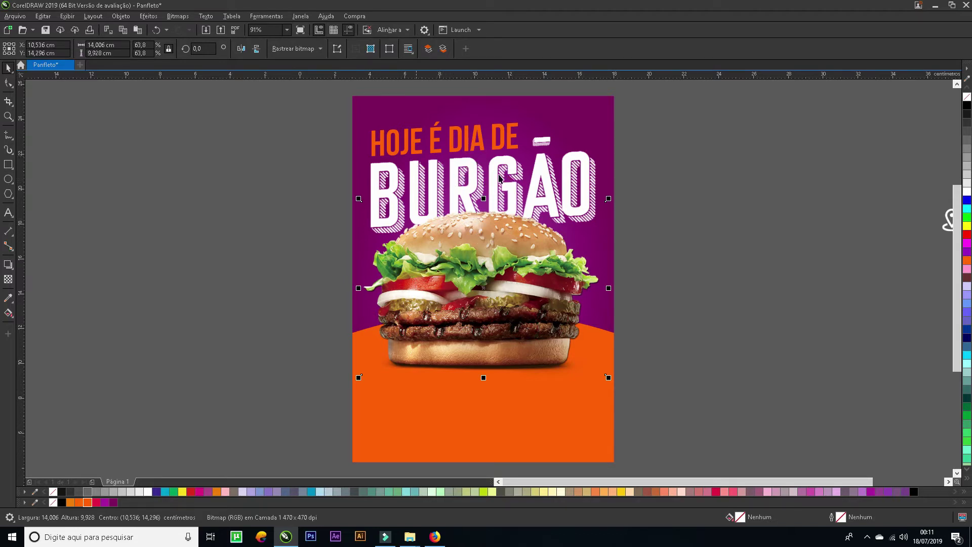
drag(495, 260, 512, 303)
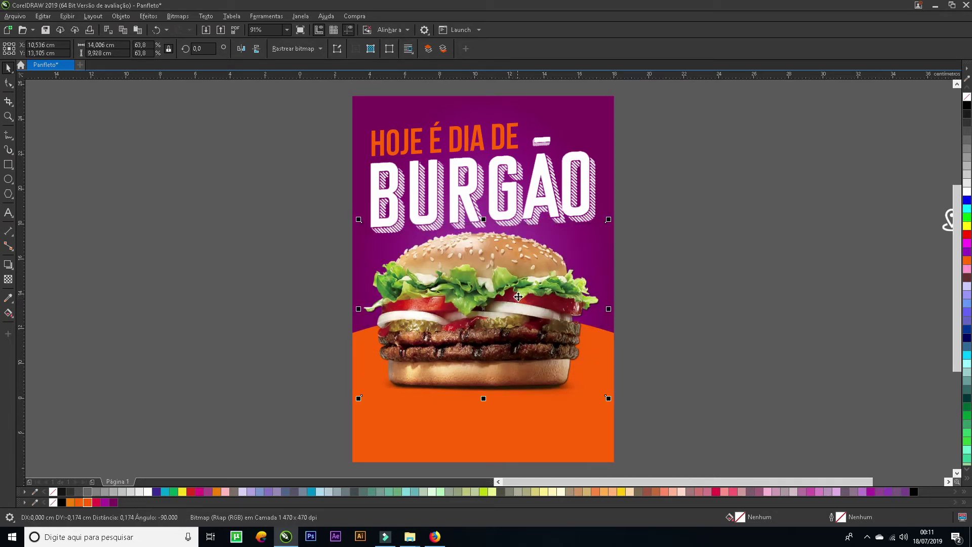
click(556, 436)
drag(483, 308, 481, 320)
click(653, 324)
Move the BURGÃO lettering and the "HOJE É DIA DE" text down so they meet the lowered burger again.
drag(513, 198, 514, 209)
drag(501, 149, 513, 186)
click(513, 185)
click(641, 261)
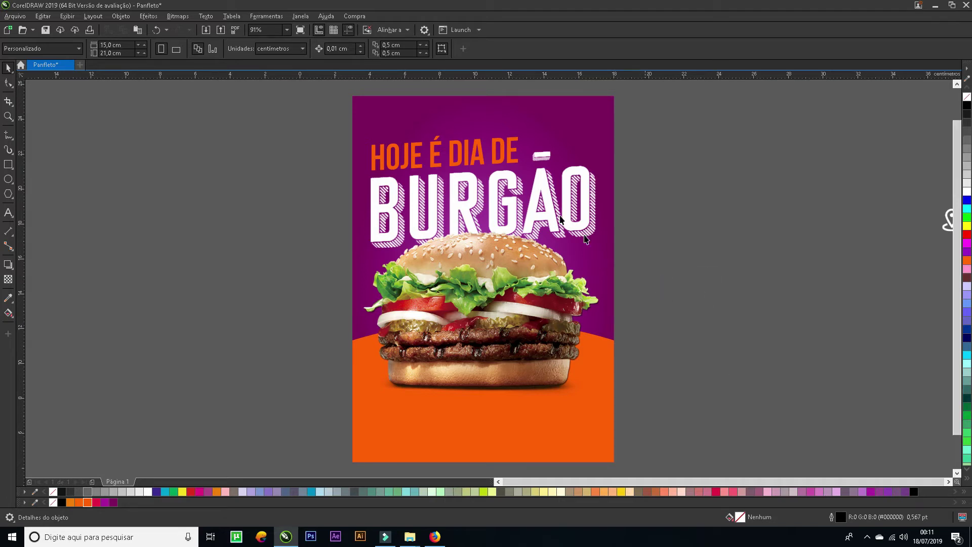
Place the smoke image over the burger's left side and fine-tune its position.
key(z)
drag(494, 165, 917, 407)
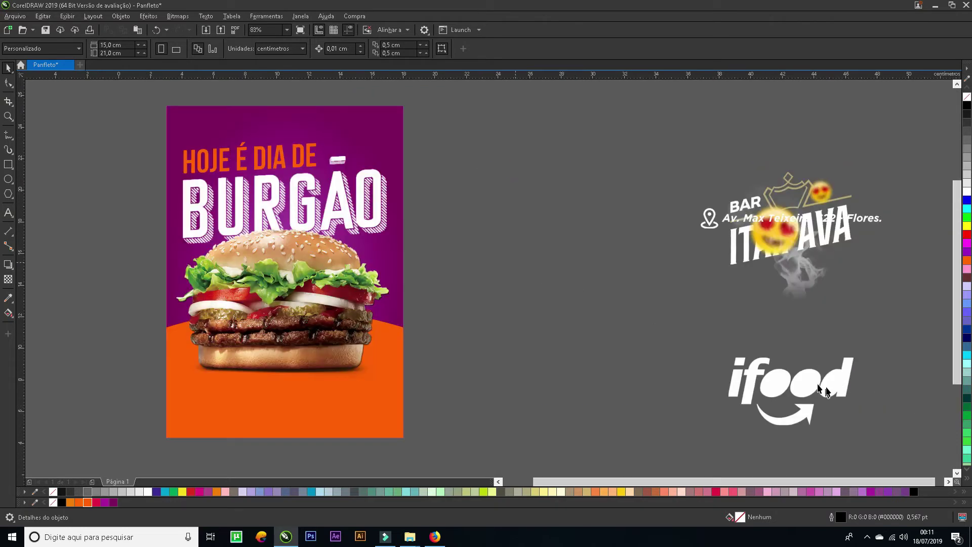
drag(800, 281, 230, 332)
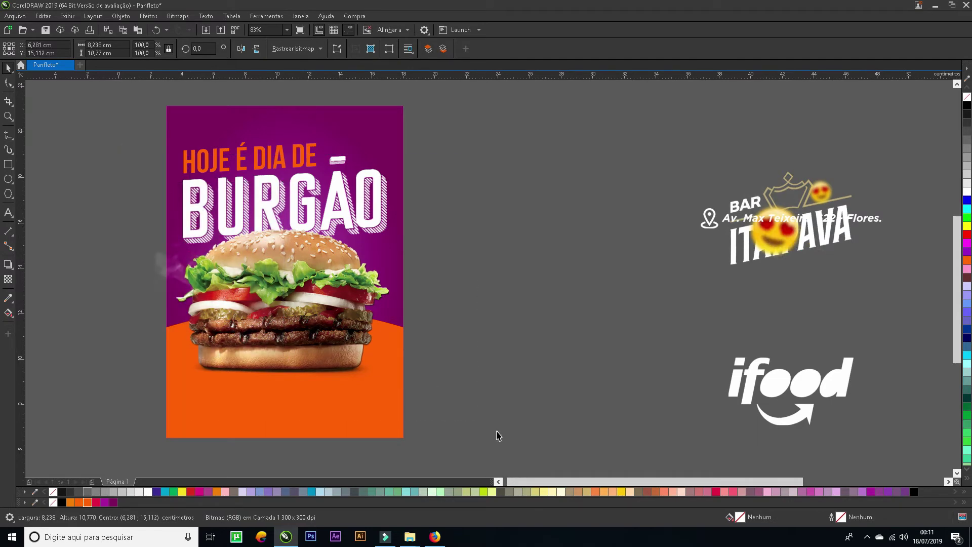
scroll(496, 436, up, 2)
drag(375, 322, 360, 314)
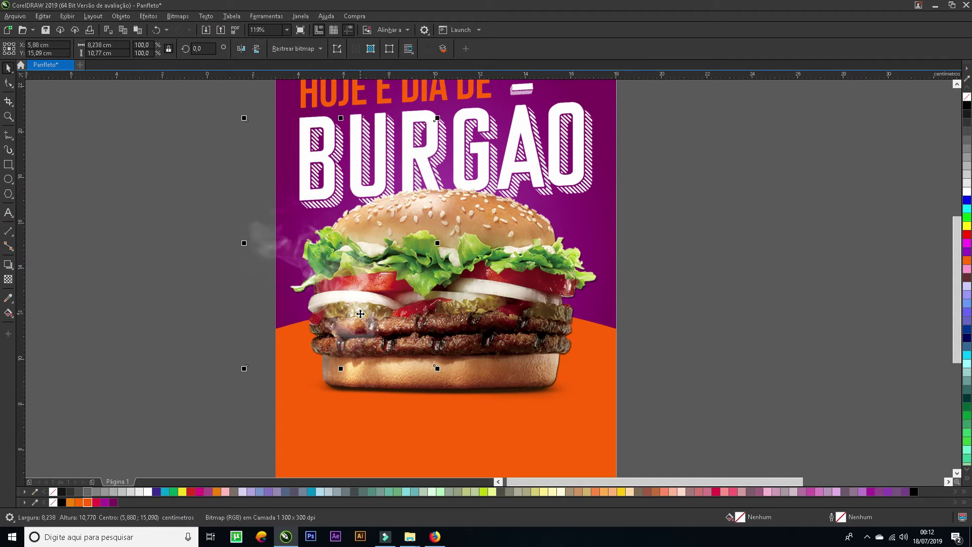
click(191, 267)
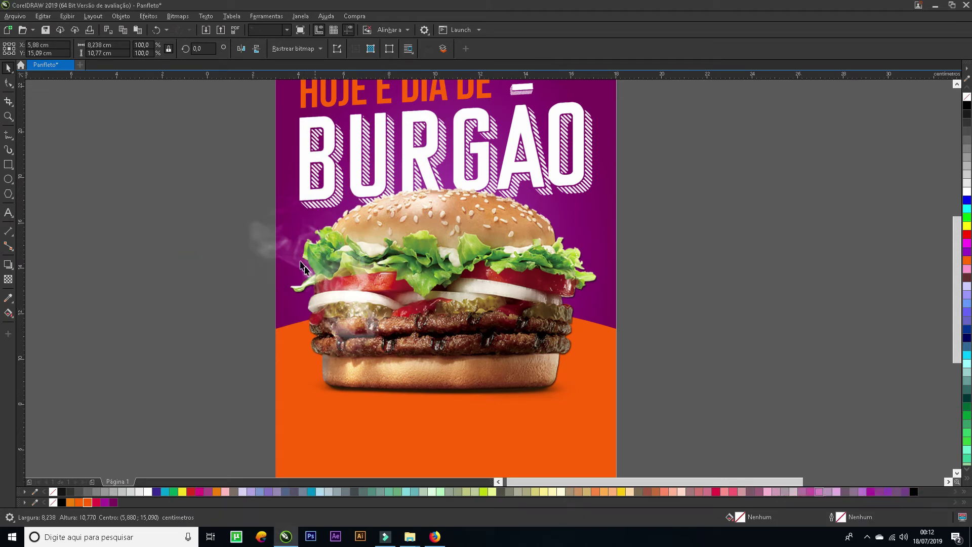
drag(297, 257, 303, 262)
drag(364, 334, 360, 330)
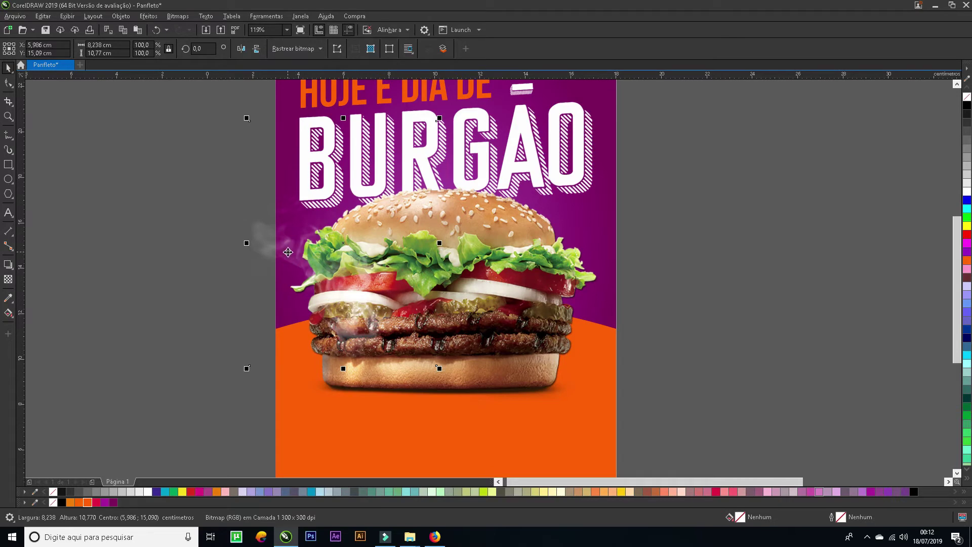
Shift the smoke image until it rises from the patties and drifts past the burger's left edge.
drag(288, 253, 397, 283)
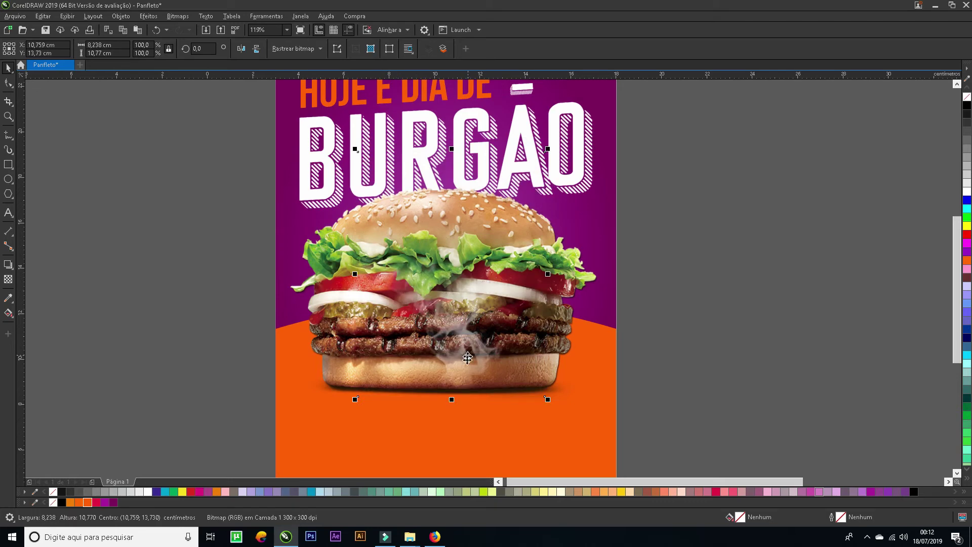
drag(472, 373, 394, 343)
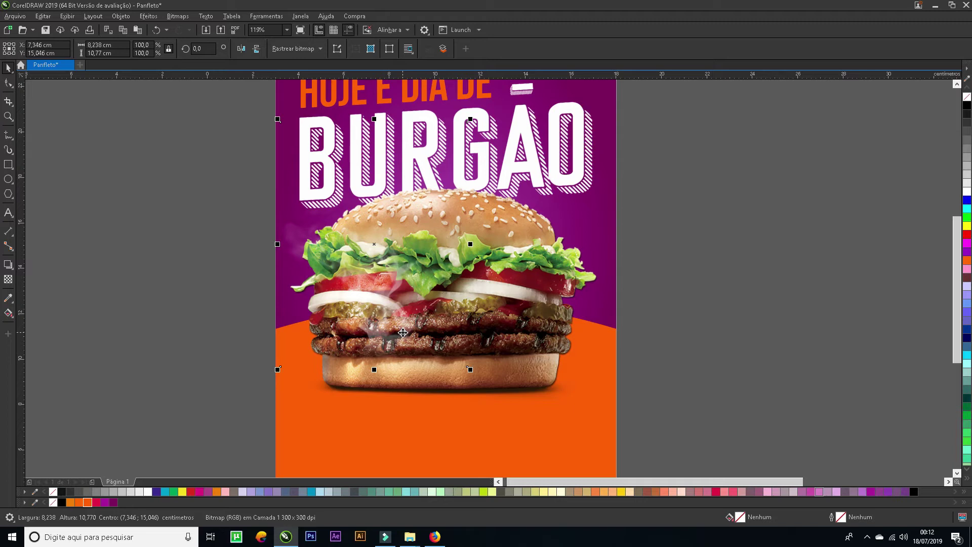
drag(396, 328, 396, 325)
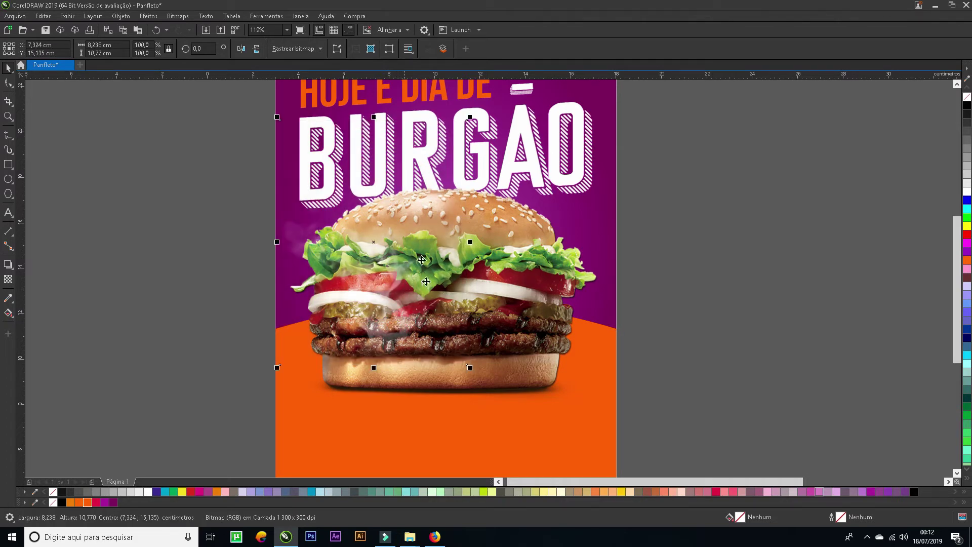
click(711, 284)
Bring the Bar Itaipava logo closer to the flyer and scale it down proportionally to about 3.06 cm wide.
scroll(605, 238, down, 2)
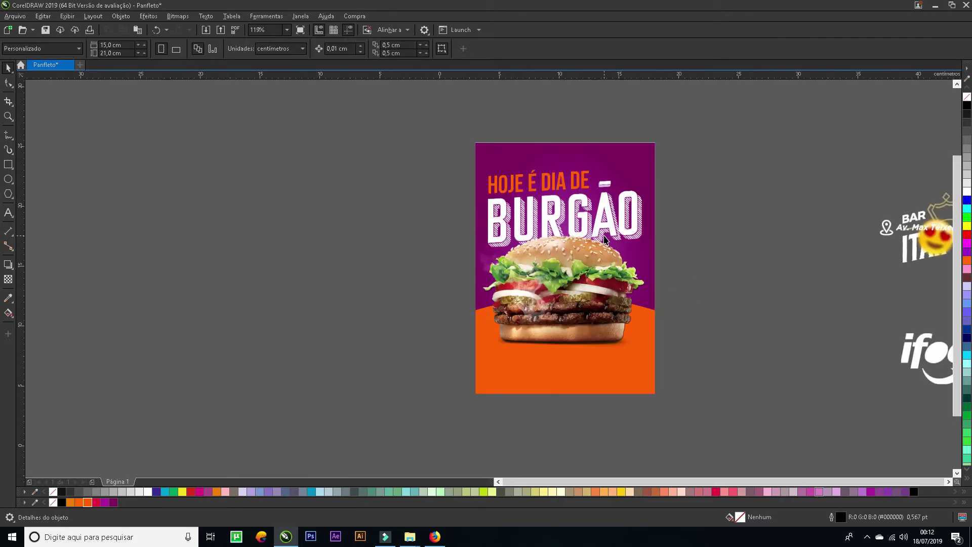
scroll(401, 245, up, 2)
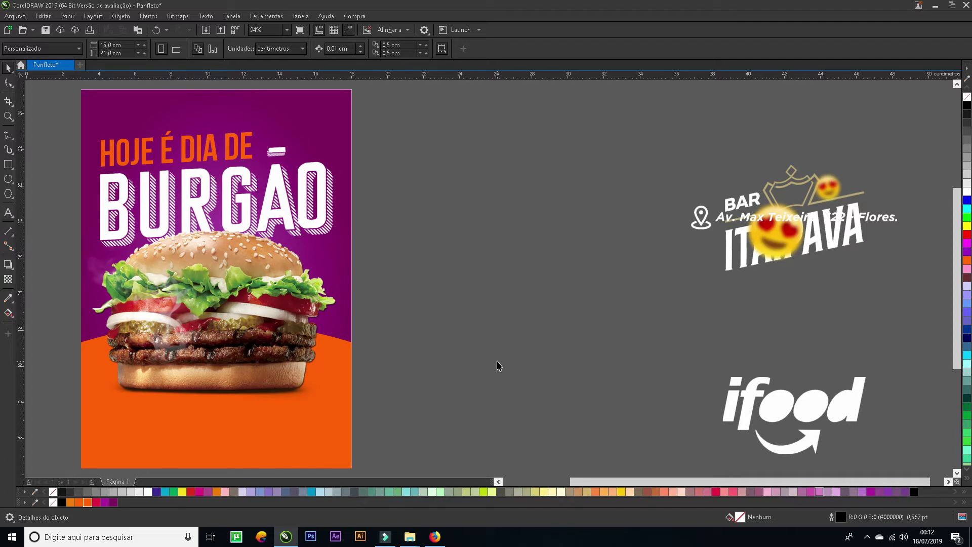
scroll(390, 383, up, 3)
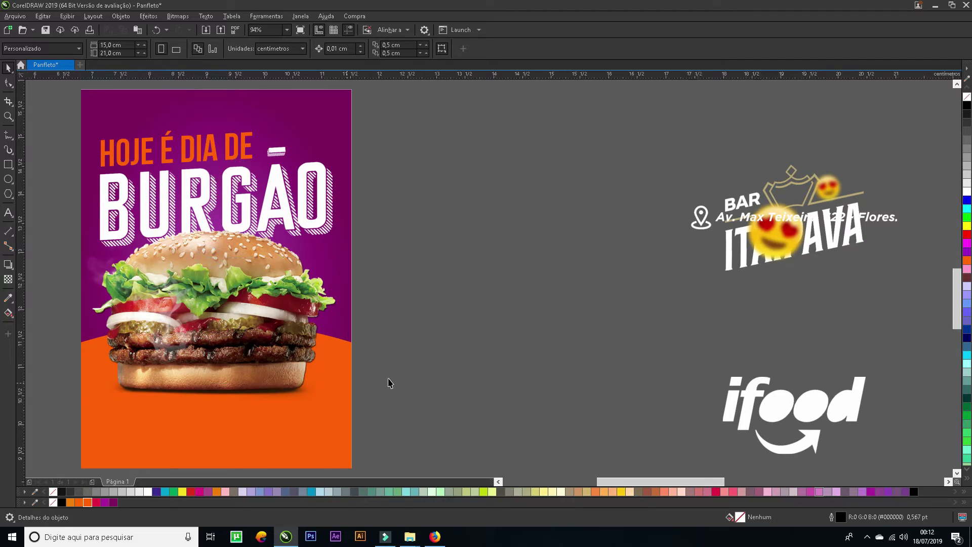
scroll(689, 297, down, 3)
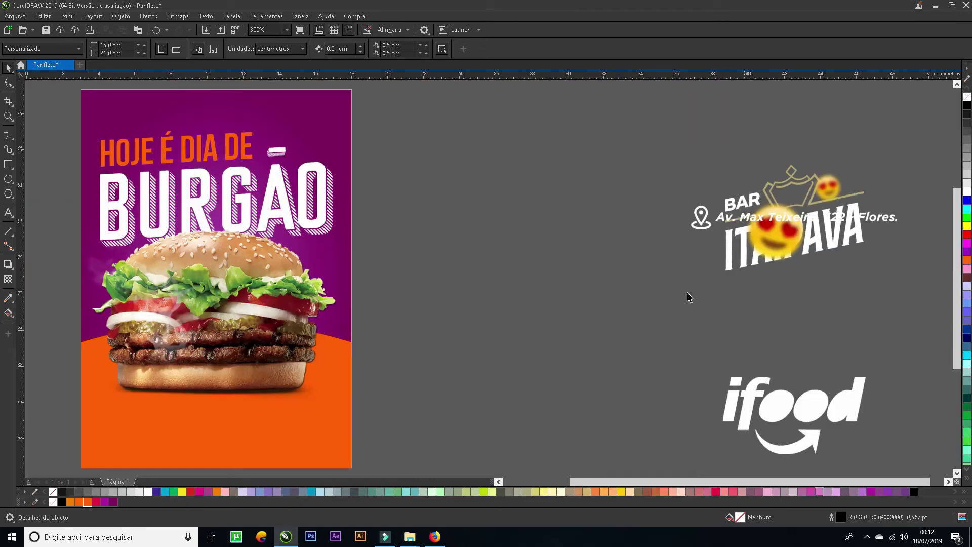
click(678, 300)
drag(730, 273, 421, 249)
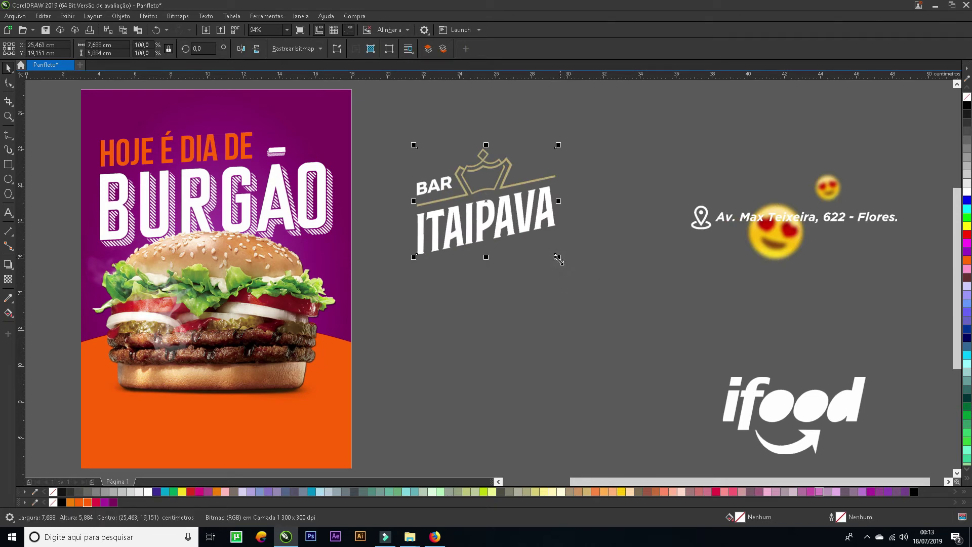
drag(559, 259, 517, 244)
click(516, 230)
click(515, 223)
click(521, 226)
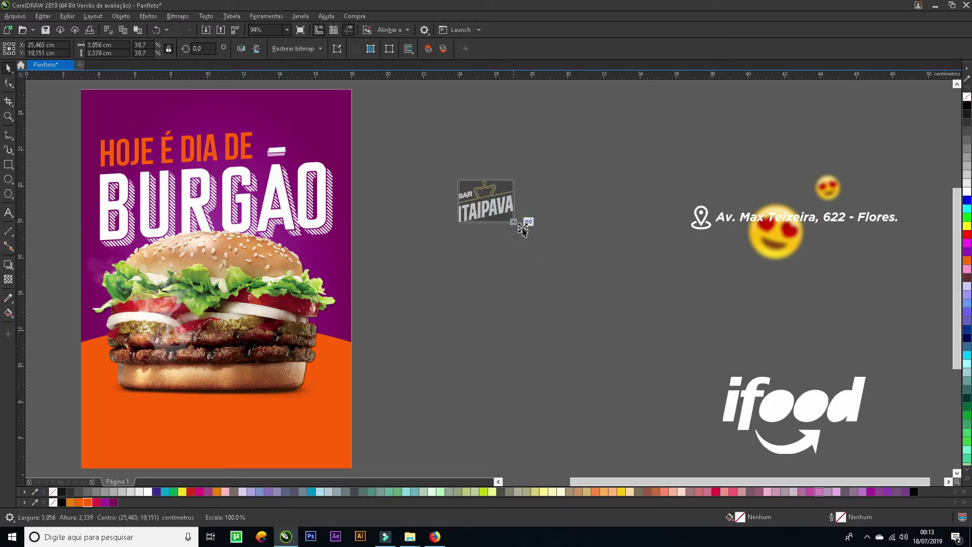
click(523, 260)
click(497, 206)
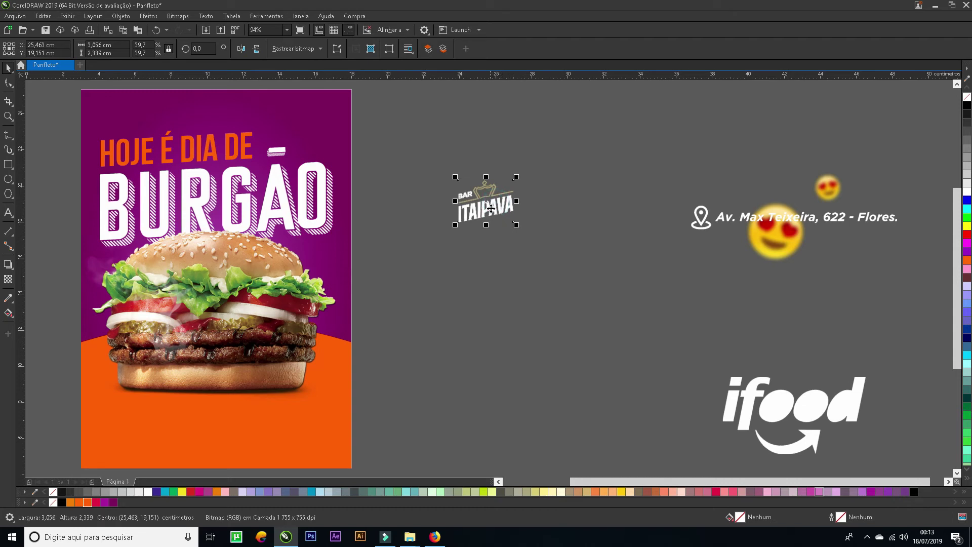
Place the Bar Itaipava logo in the flyer's upper-right corner and shrink it proportionally to about 2.16 × 1.65 cm.
click(516, 228)
drag(516, 228, 326, 130)
click(428, 188)
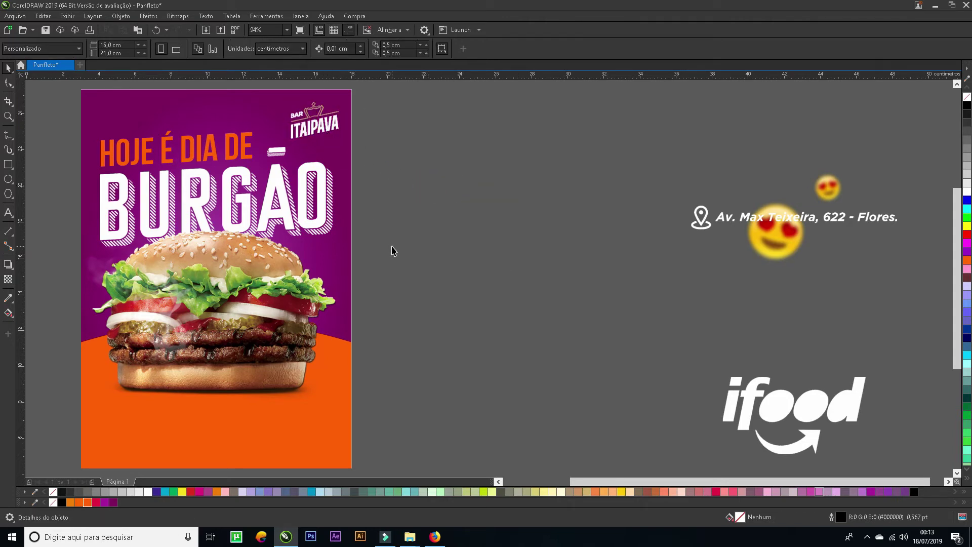
scroll(393, 248, down, 3)
drag(225, 149, 409, 329)
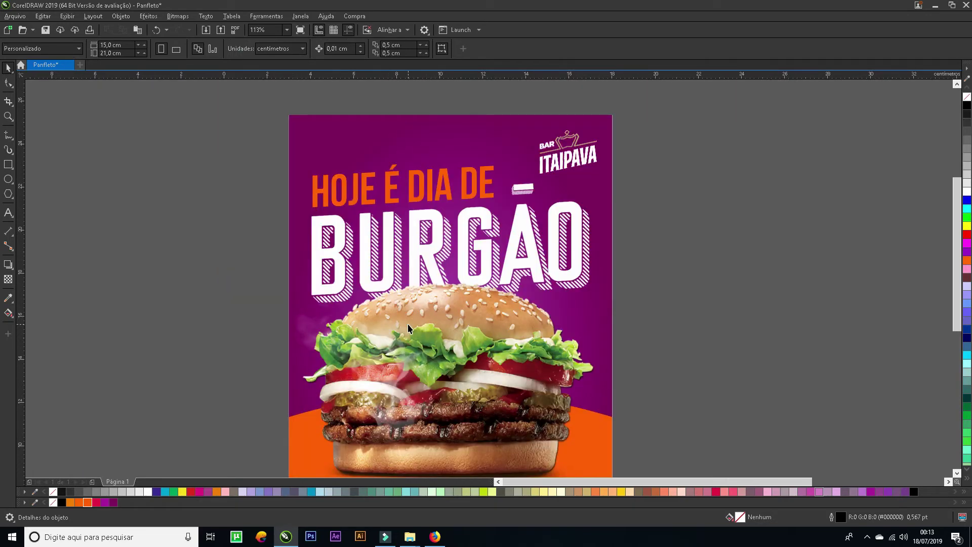
click(541, 170)
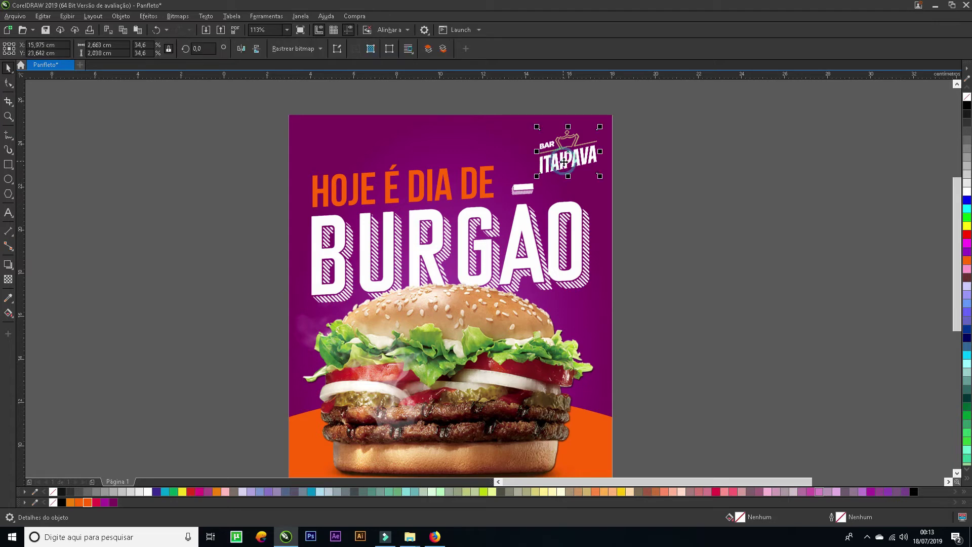
drag(536, 178, 549, 167)
key(Escape)
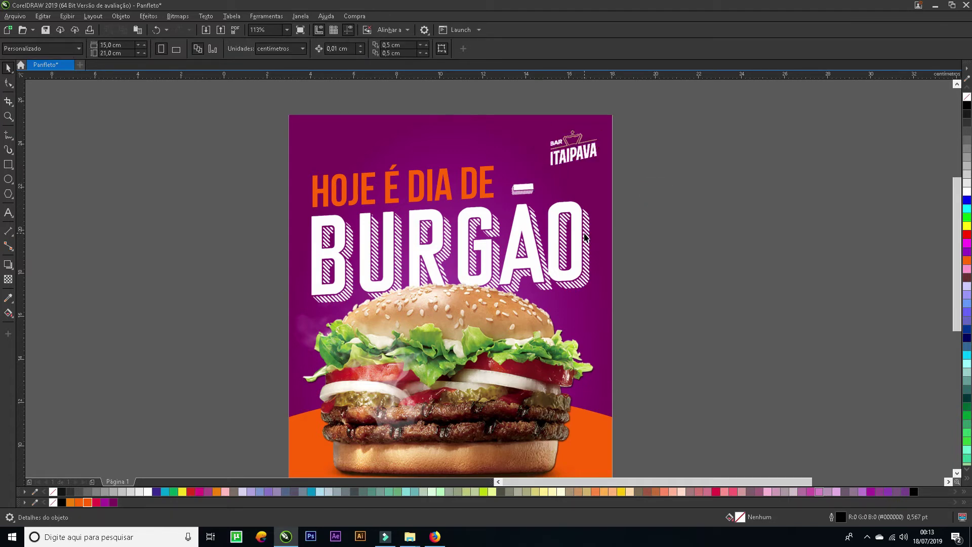
Lower the BURGÃO lettering and the "HOJE É DIA DE" text by about 0.35 cm.
click(582, 231)
drag(582, 243, 585, 248)
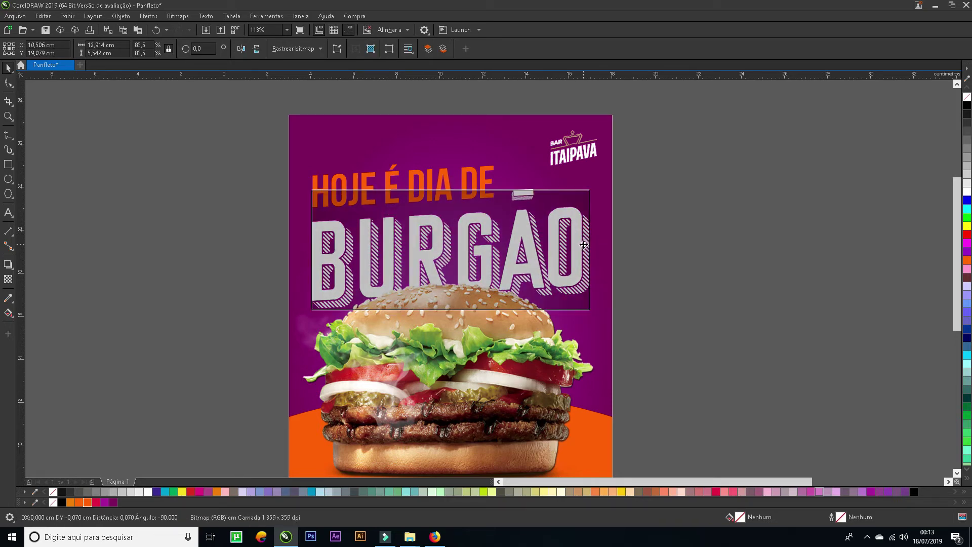
drag(482, 191, 482, 190)
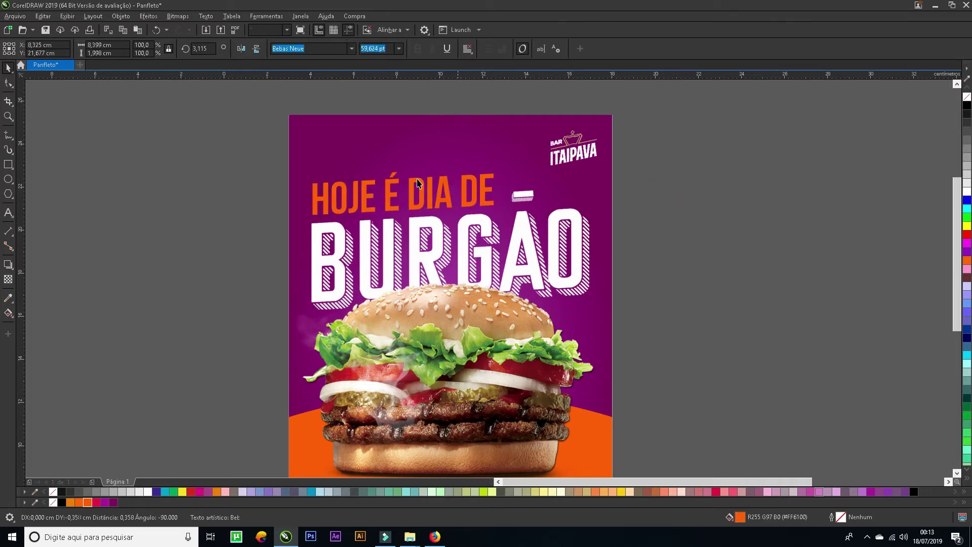
key(Escape)
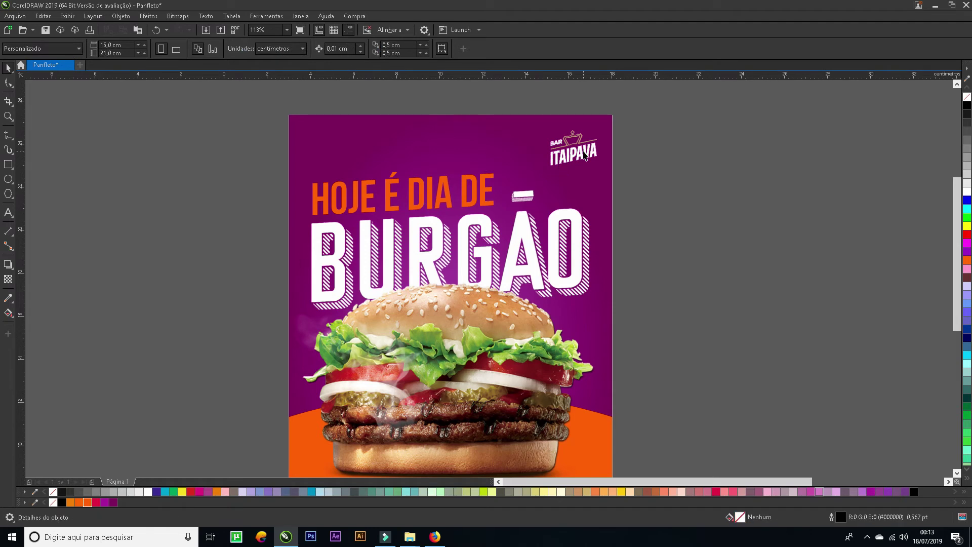
click(582, 151)
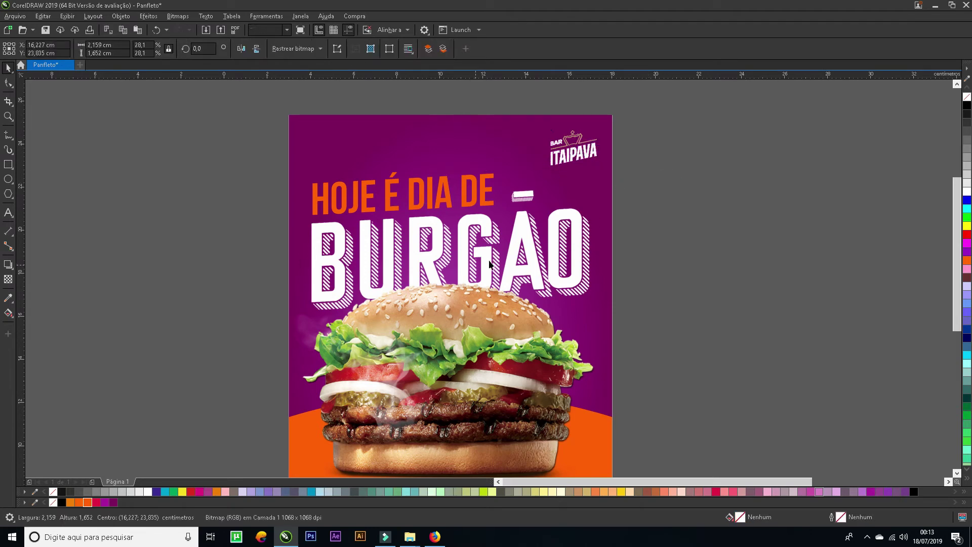
key(Escape)
Shrink the iFood logo into the flyer's lower-right corner and shift the Bar Itaipava logo about 0.22 cm left to line up above it.
scroll(491, 261, down, 3)
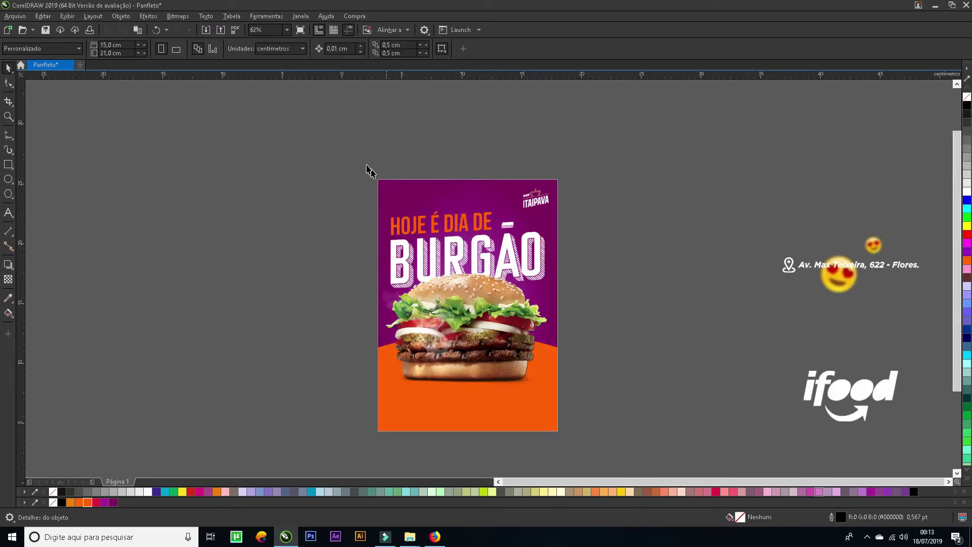
drag(369, 161, 934, 451)
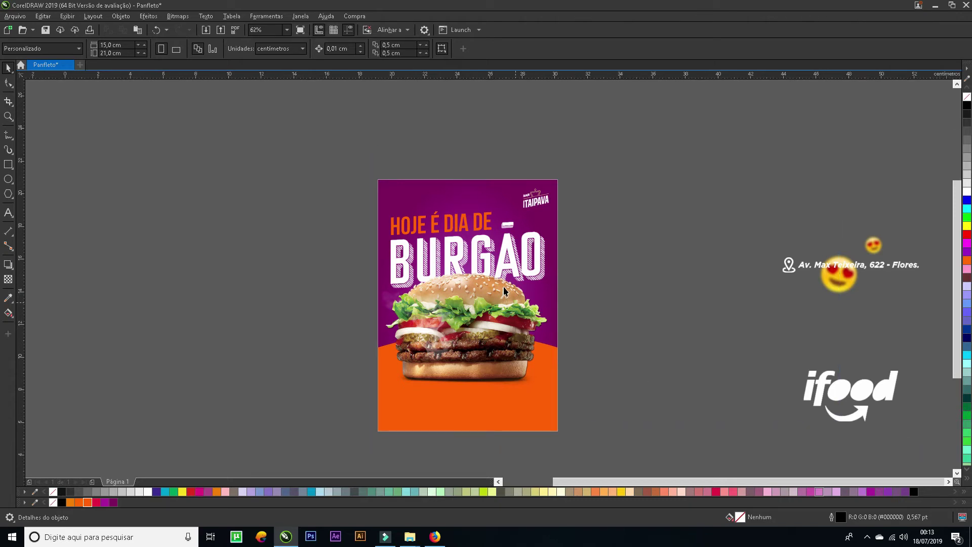
click(558, 299)
click(811, 400)
drag(825, 440, 788, 433)
drag(762, 400, 329, 424)
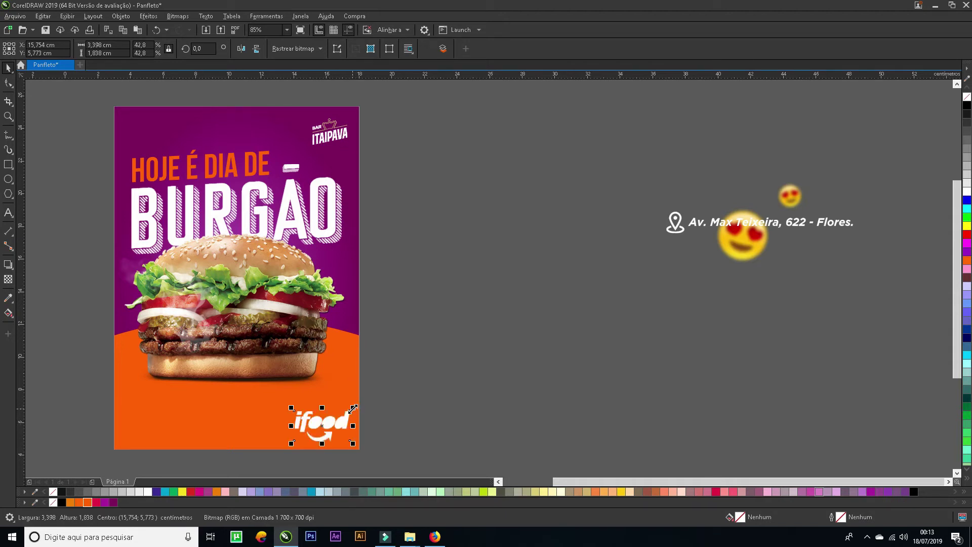
drag(350, 441, 335, 426)
click(459, 434)
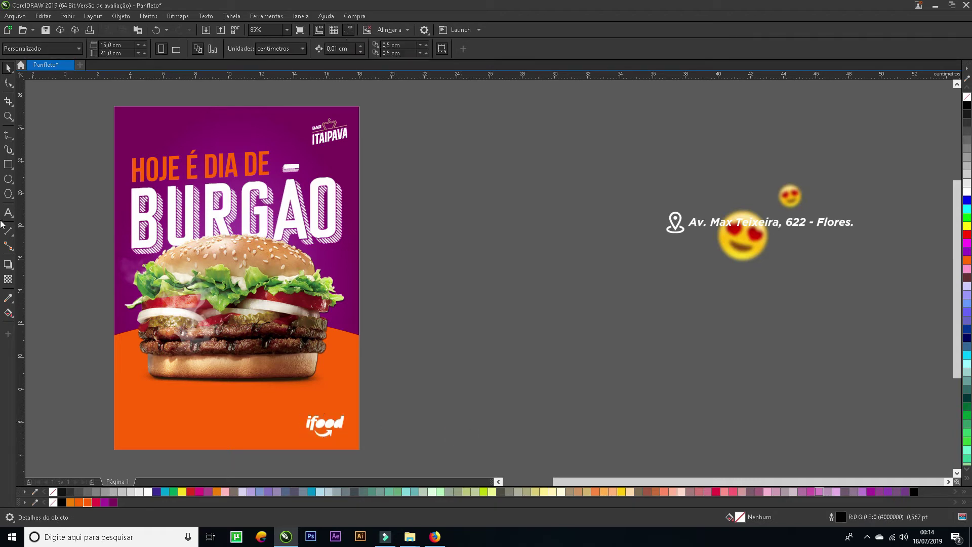
drag(298, 106, 336, 136)
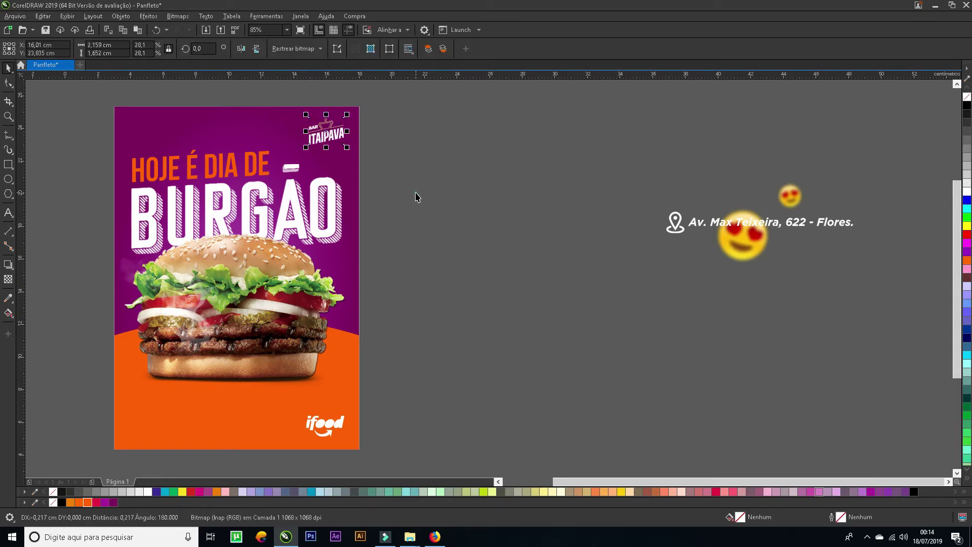
click(416, 196)
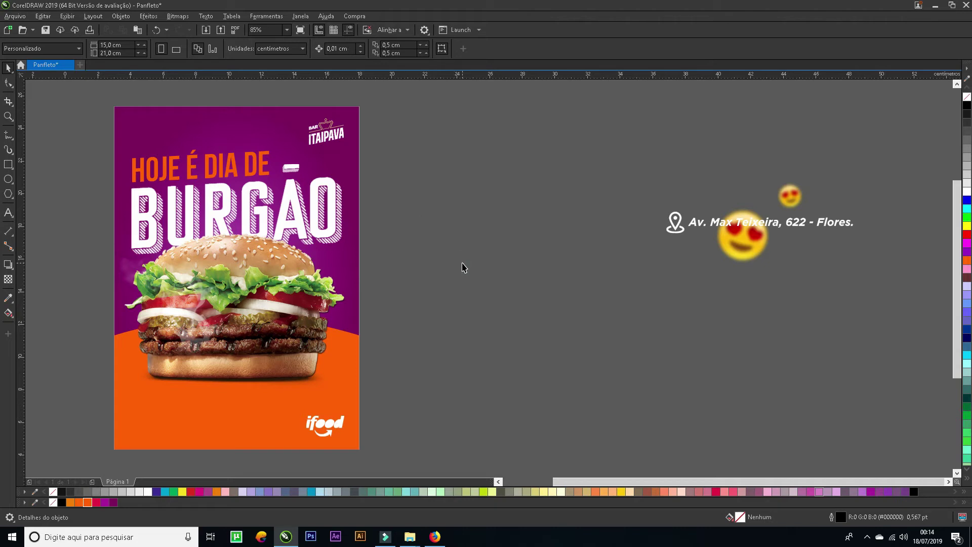
Place the address line with the pin icon in the flyer's lower-left corner, scaled down proportionally to about 6.03 cm wide.
drag(697, 229, 154, 434)
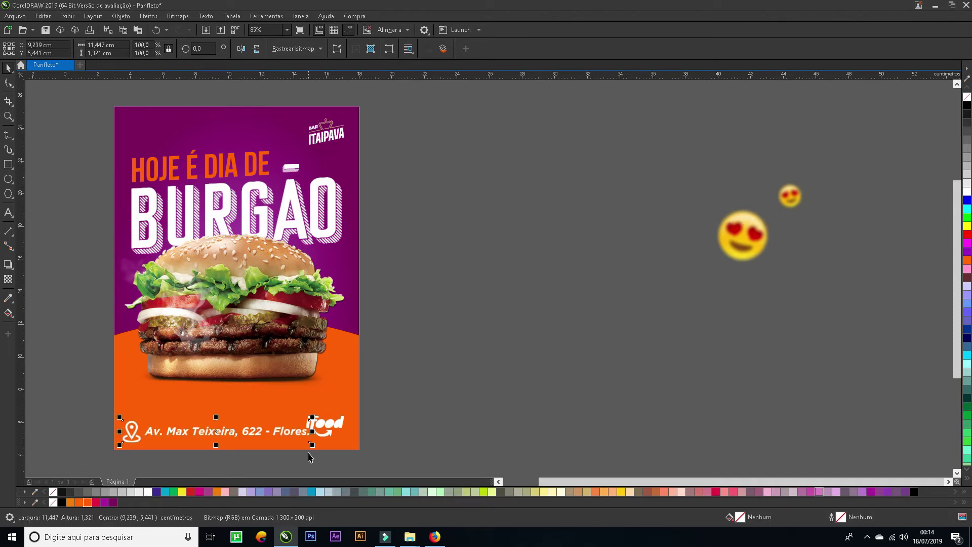
drag(310, 445, 211, 433)
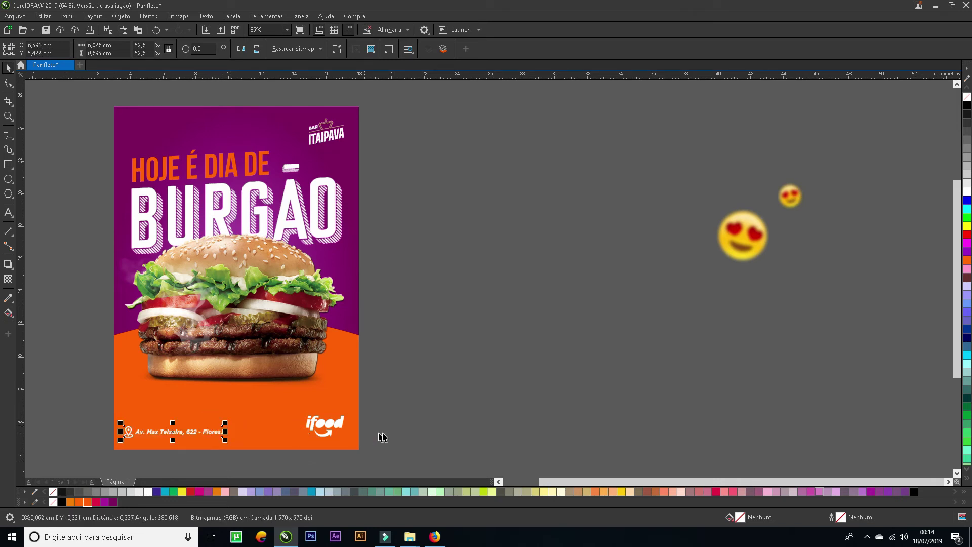
click(398, 437)
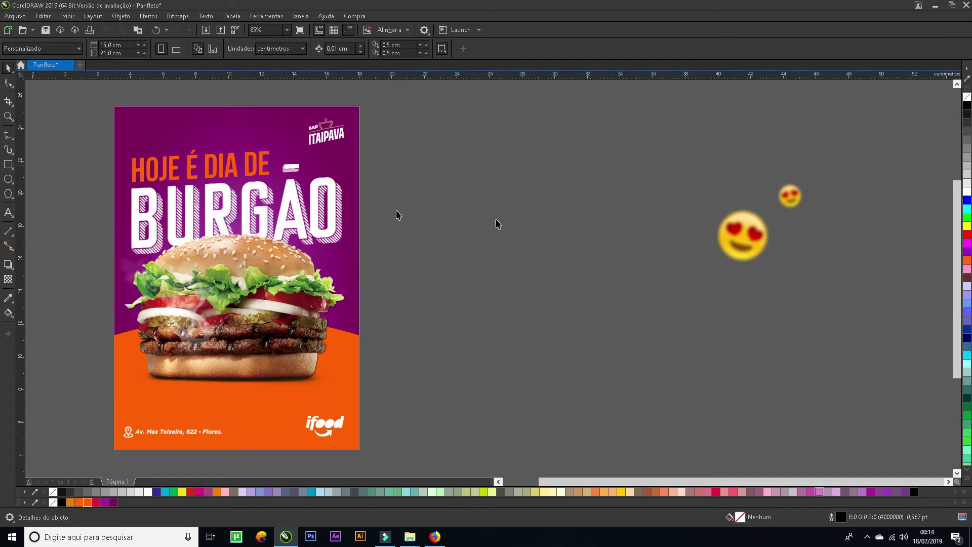
Move the image with the two heart-eyed emojis beside the flyer and duplicate it just below and to the right.
drag(752, 239, 467, 239)
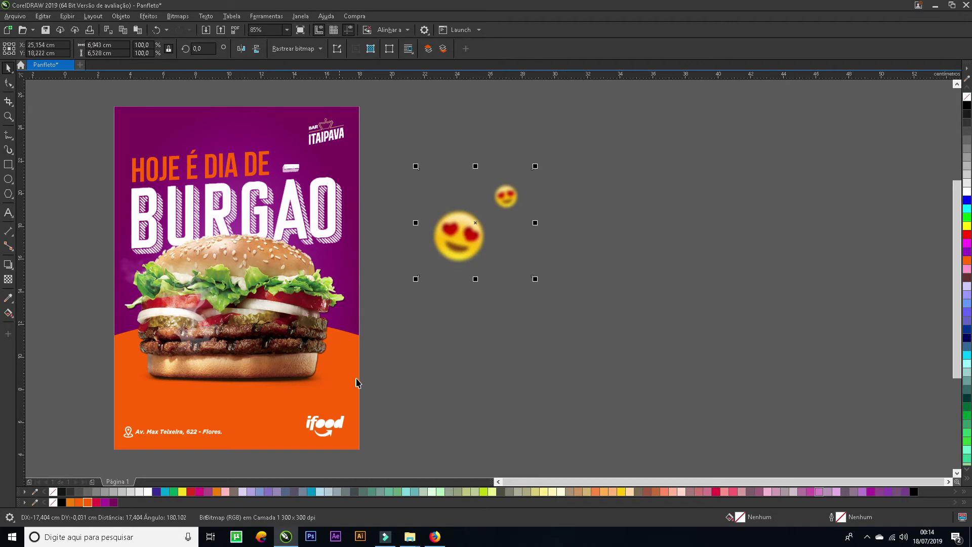
scroll(653, 276, up, 1)
drag(652, 247, 618, 302)
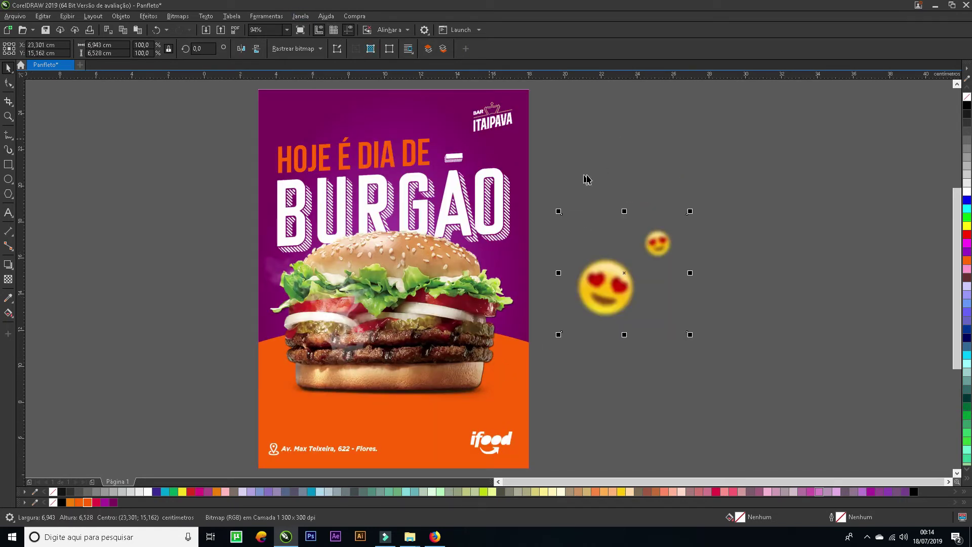
drag(625, 287, 724, 351)
Crop the original emoji image to the large emoji and its duplicate to the small emoji using the Shape tool.
click(612, 290)
key(F10)
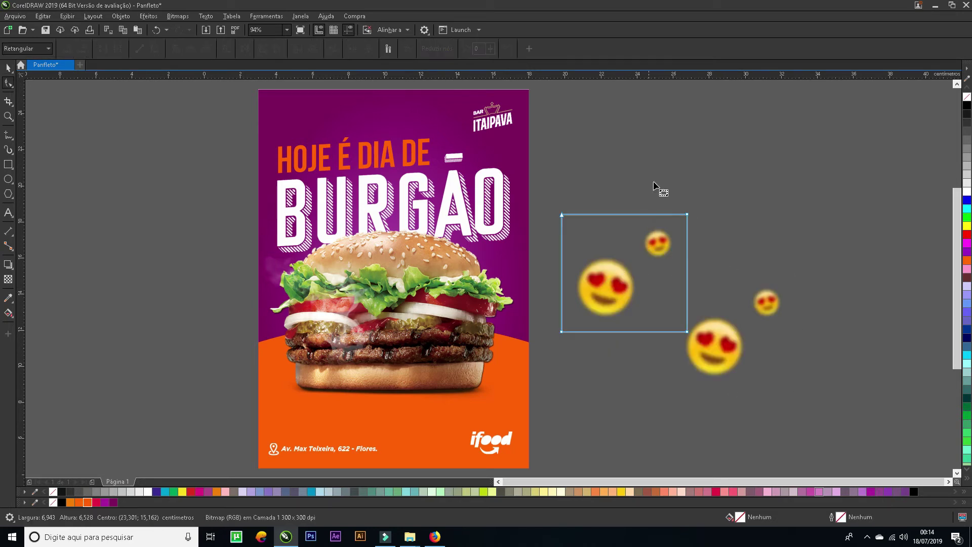
drag(653, 181, 634, 332)
click(717, 364)
drag(673, 393, 793, 327)
key(space)
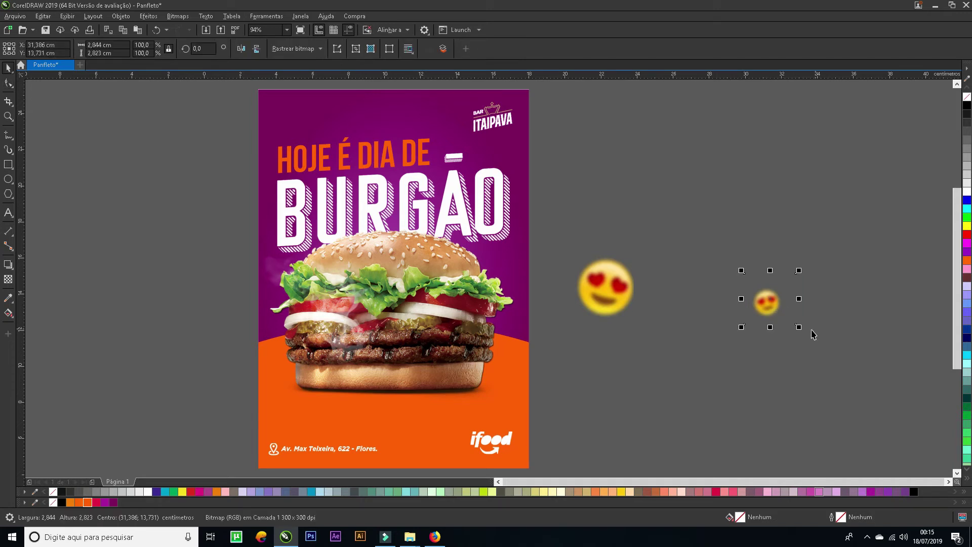
Place the small emoji across the flyer's top edge above the headline and PowerClip it inside the purple gradient background.
drag(774, 308, 332, 101)
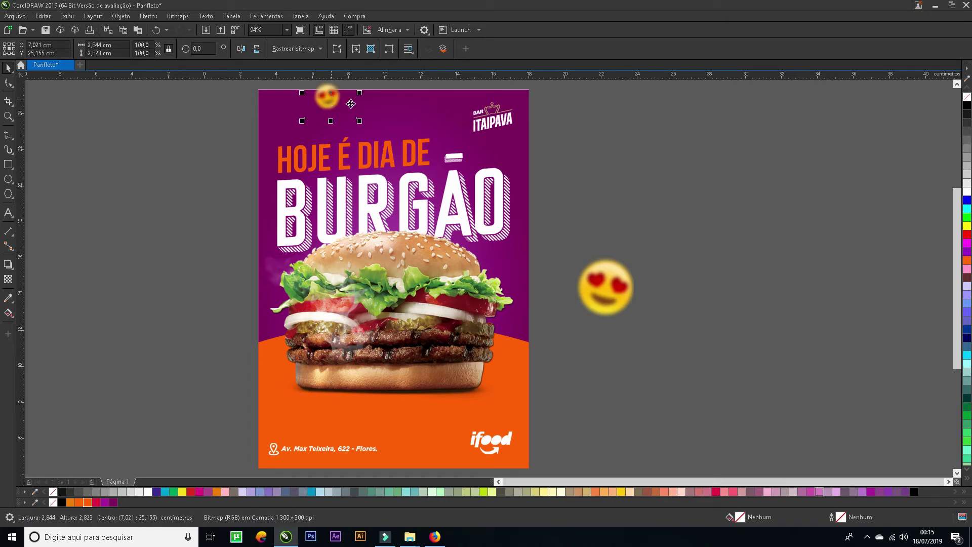
right_click(333, 102)
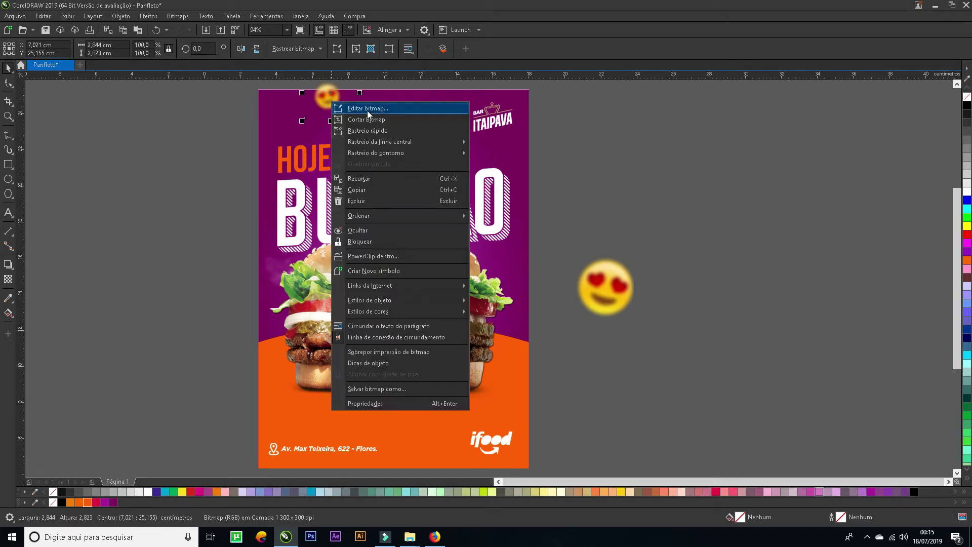
click(391, 256)
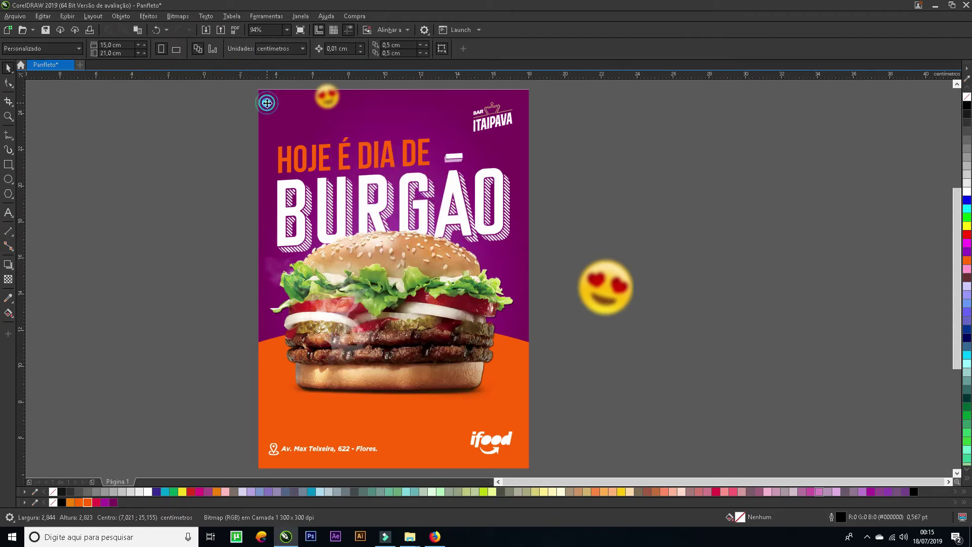
click(267, 103)
click(661, 181)
Place the large heart-eyed emoji over the burger's lower-right edge above the ifood logo and scale it down slightly.
click(620, 290)
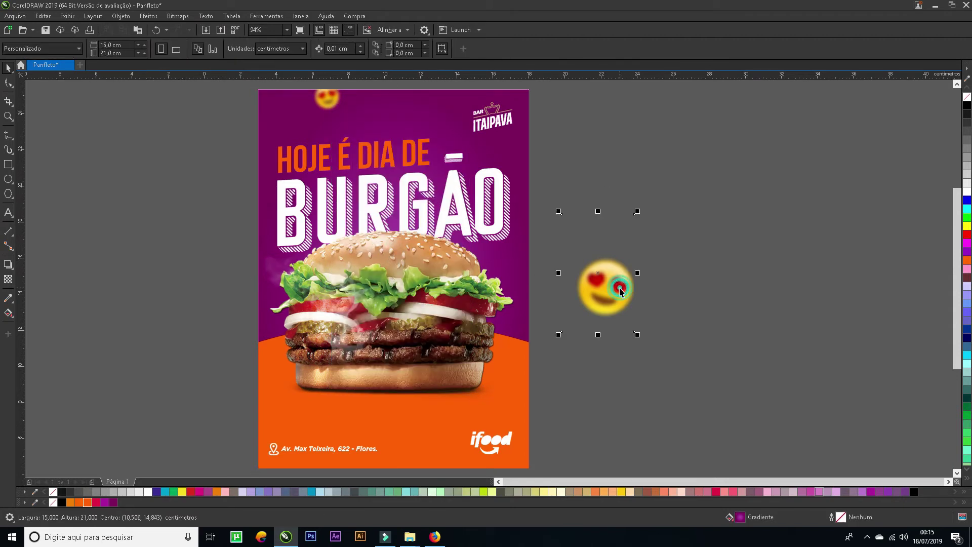
drag(611, 286, 483, 378)
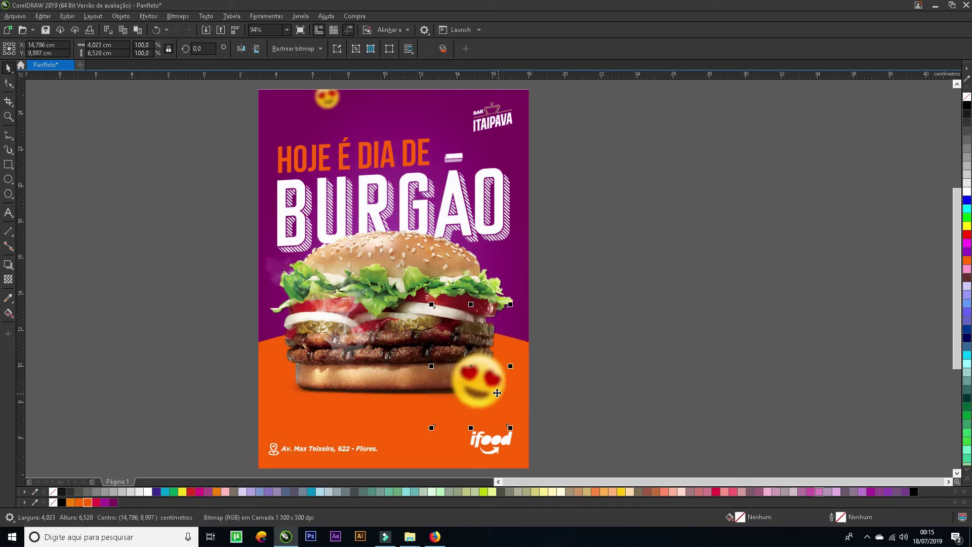
drag(491, 387, 494, 380)
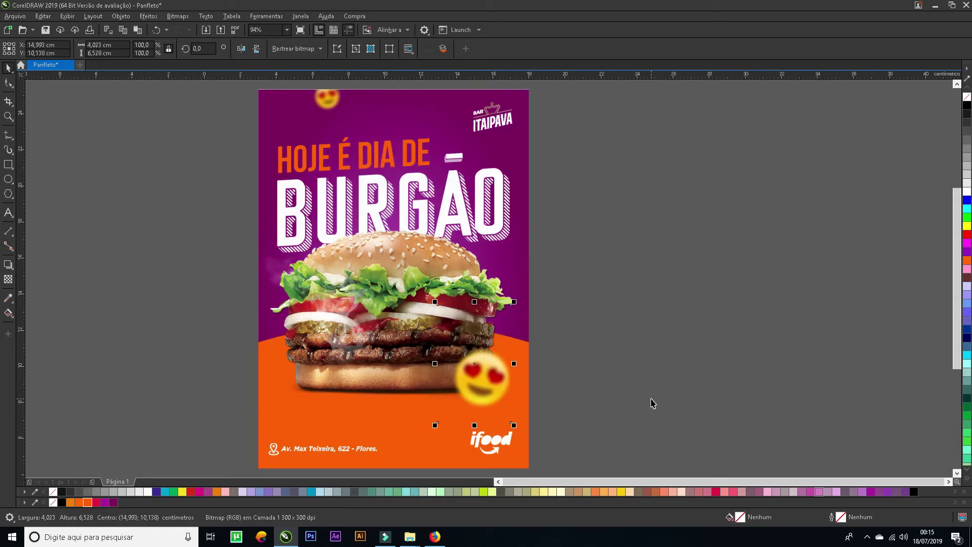
drag(512, 427, 509, 423)
click(617, 405)
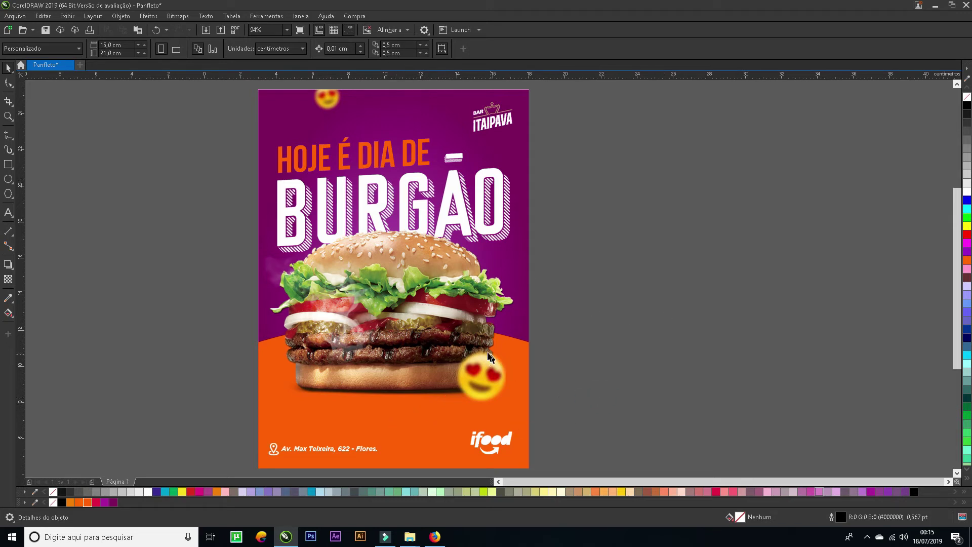
click(380, 270)
click(635, 335)
Add the artistic text "100% CARNE CASEIRA" in the empty area beside the flyer.
click(8, 212)
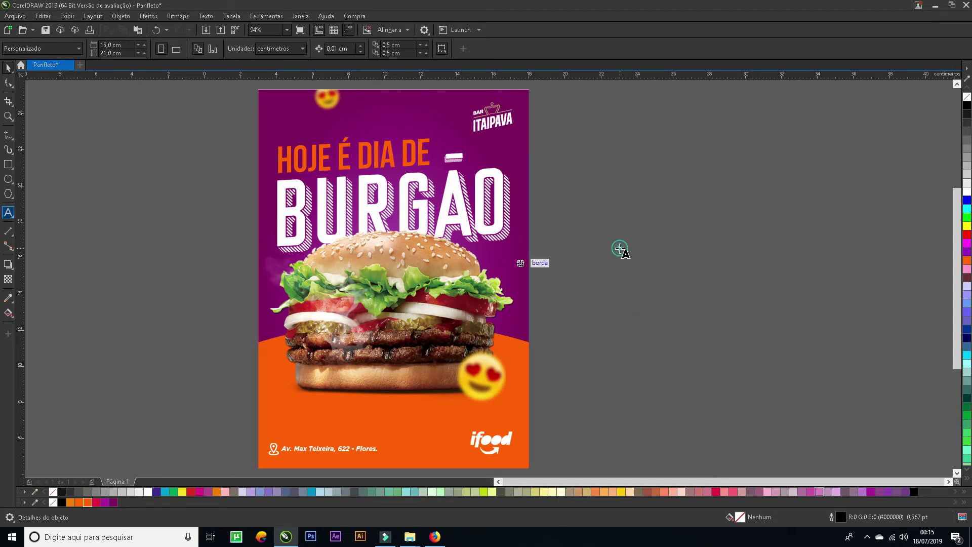
click(620, 248)
text(100)
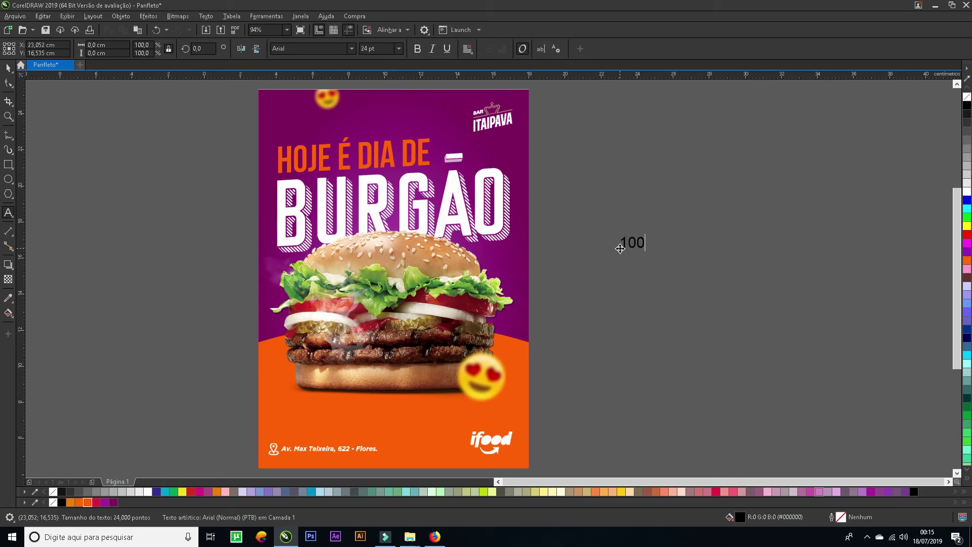
text(%)
text(CARNE CASEIRA)
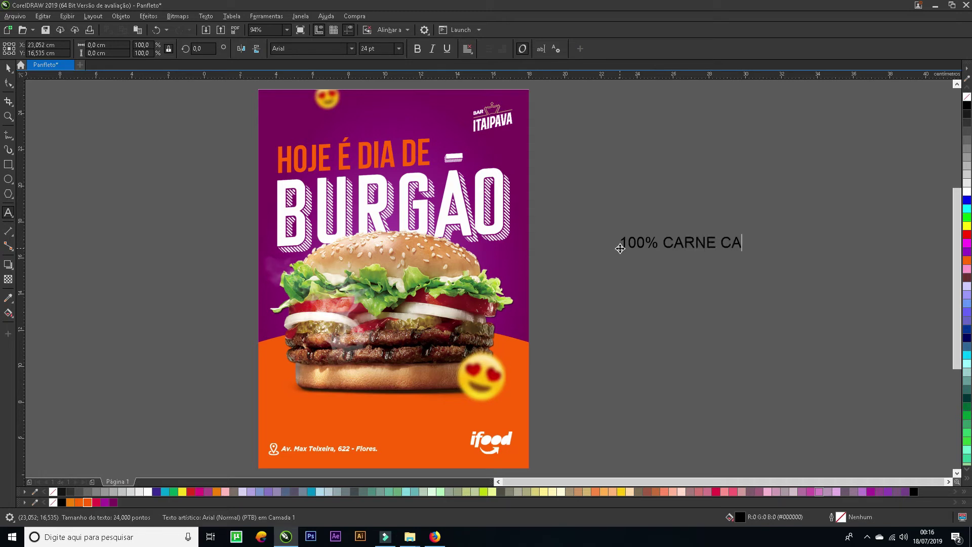
click(8, 67)
Set the text in Dax-Regular and place it below the burger, scaled down to about 5.32 cm wide.
click(351, 49)
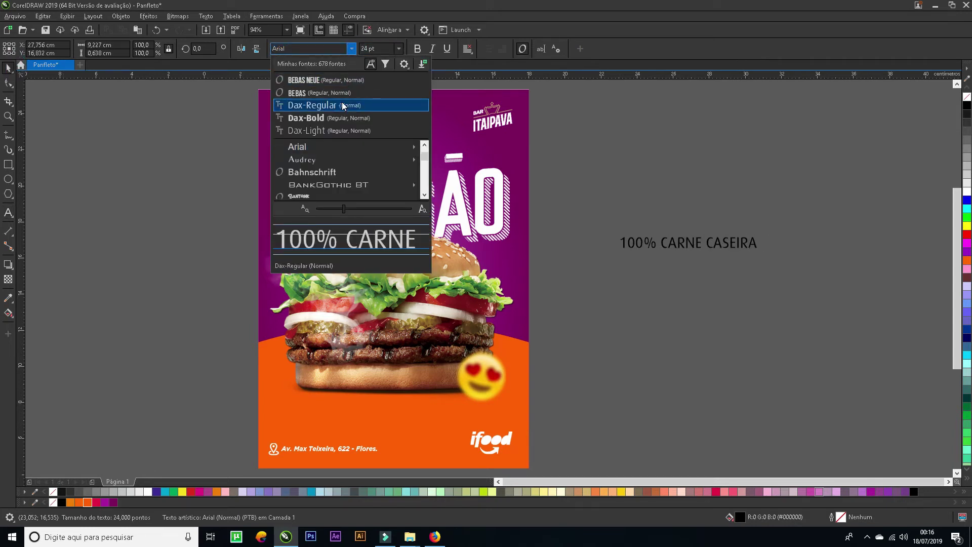
click(344, 105)
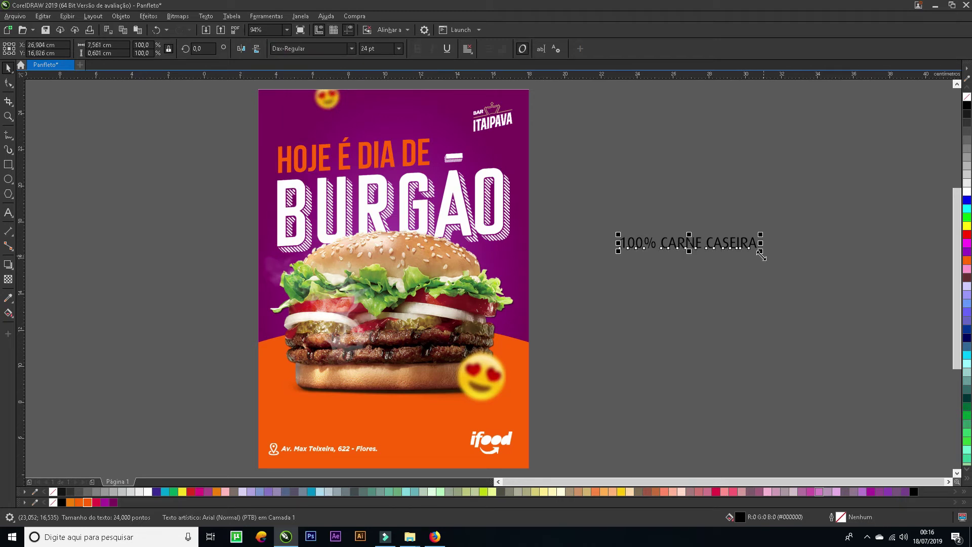
drag(759, 254, 439, 416)
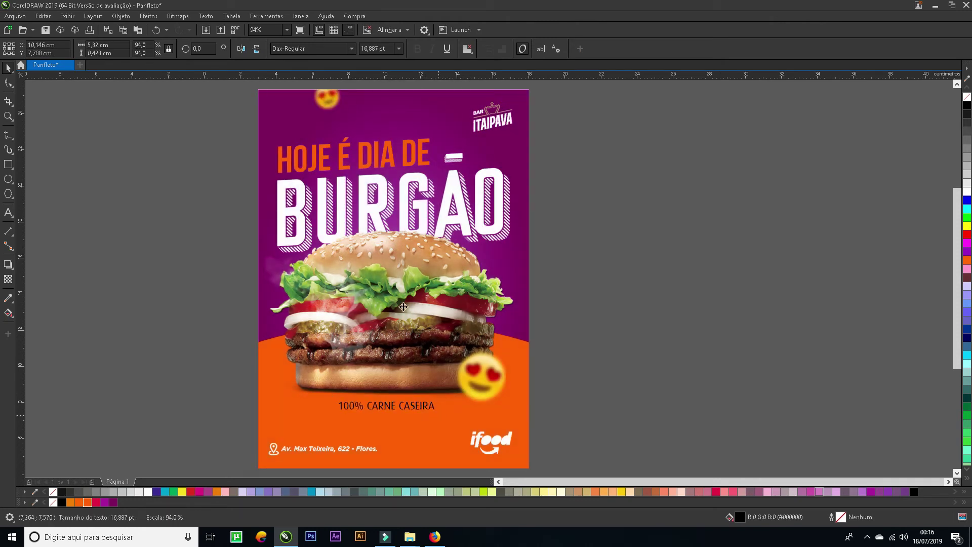
Change the "100% CARNE CASEIRA" line to Dax-Medium, scale it to about 4.97 cm wide and fill it dark purple.
click(342, 49)
click(352, 48)
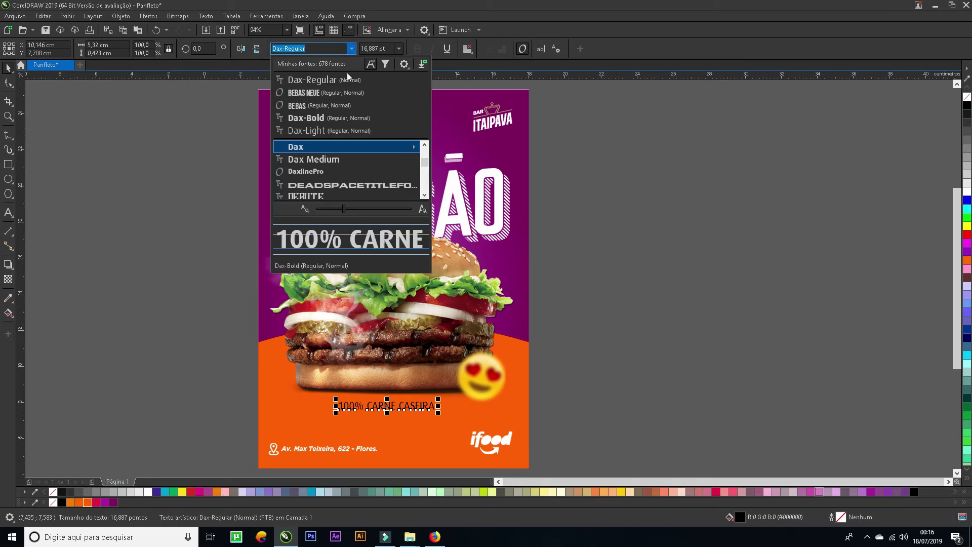
mouse_move(430, 148)
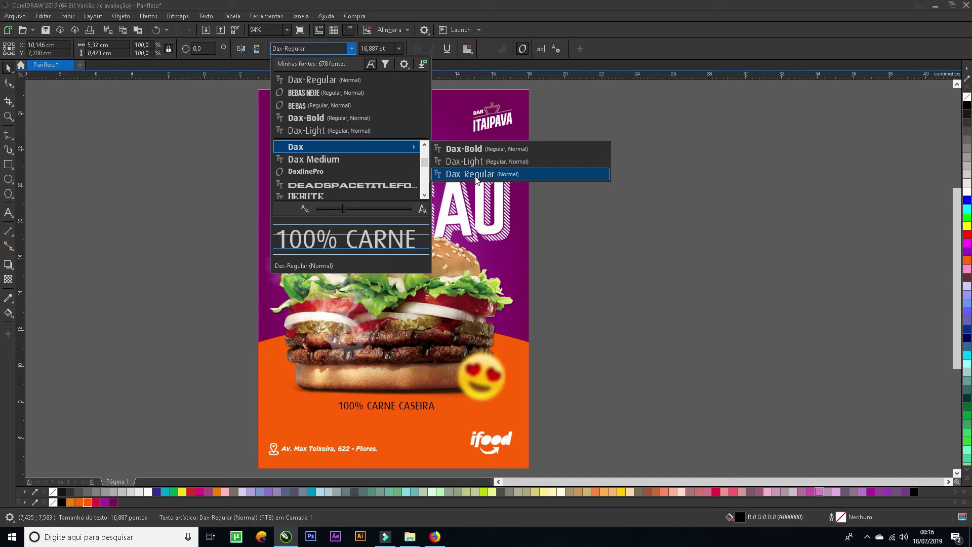
click(365, 159)
drag(442, 416, 436, 417)
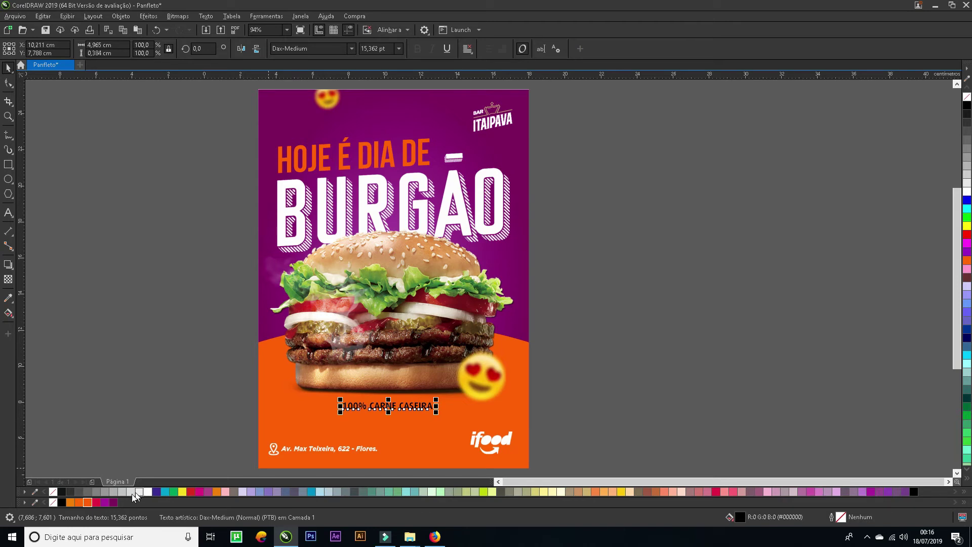
click(112, 502)
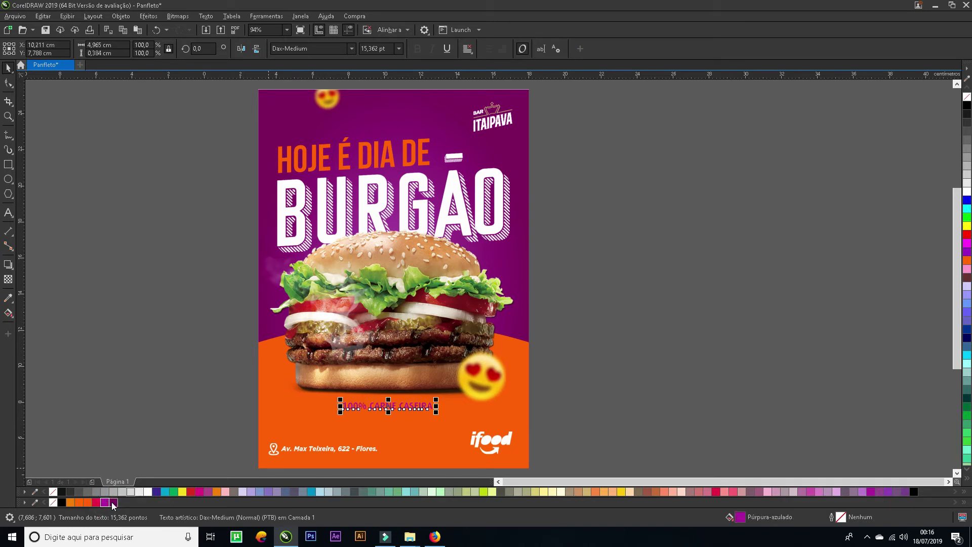
click(586, 401)
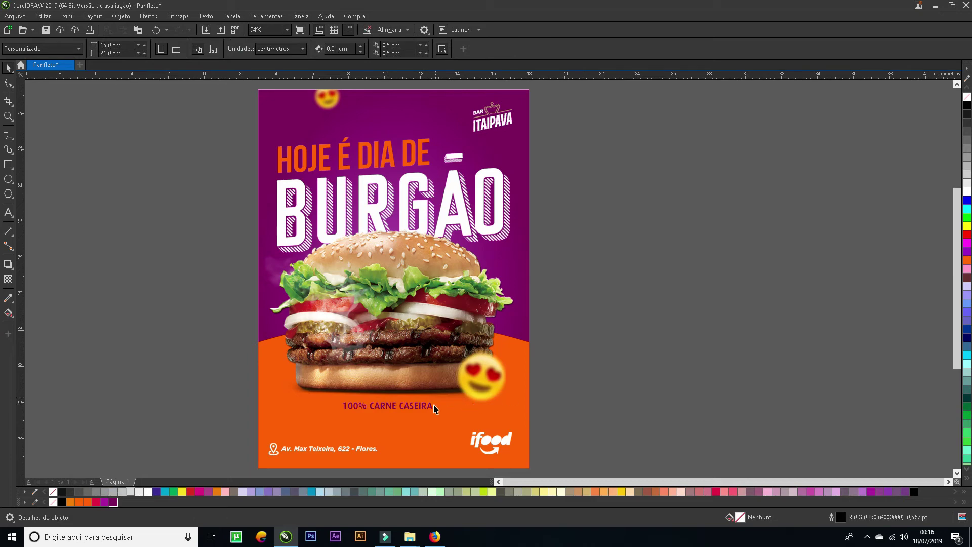
Duplicate the "100% CARNE CASEIRA" line just below and replace the copy's text with "JÁ FEZ SEU PEDIDO HOJE?".
drag(430, 405, 426, 425)
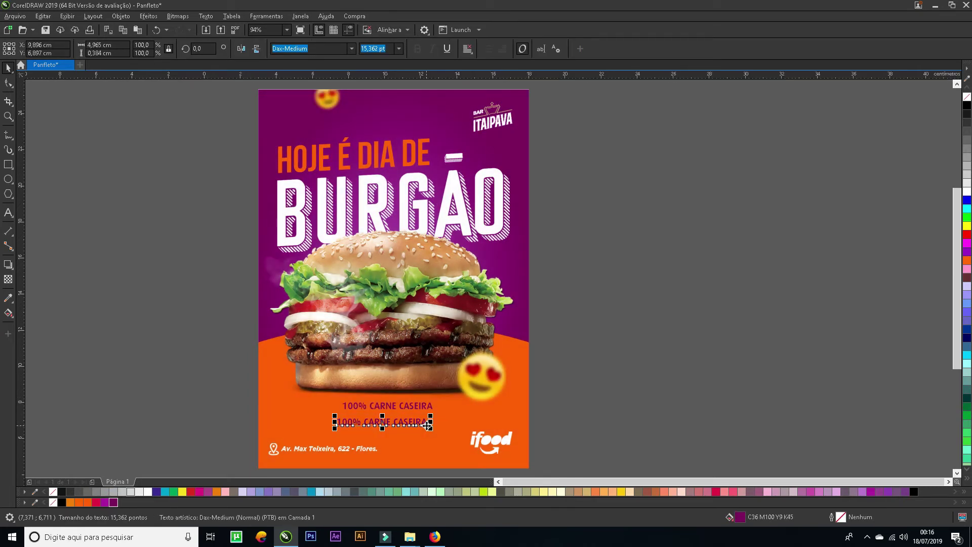
double_click(426, 424)
key(ctrl+a)
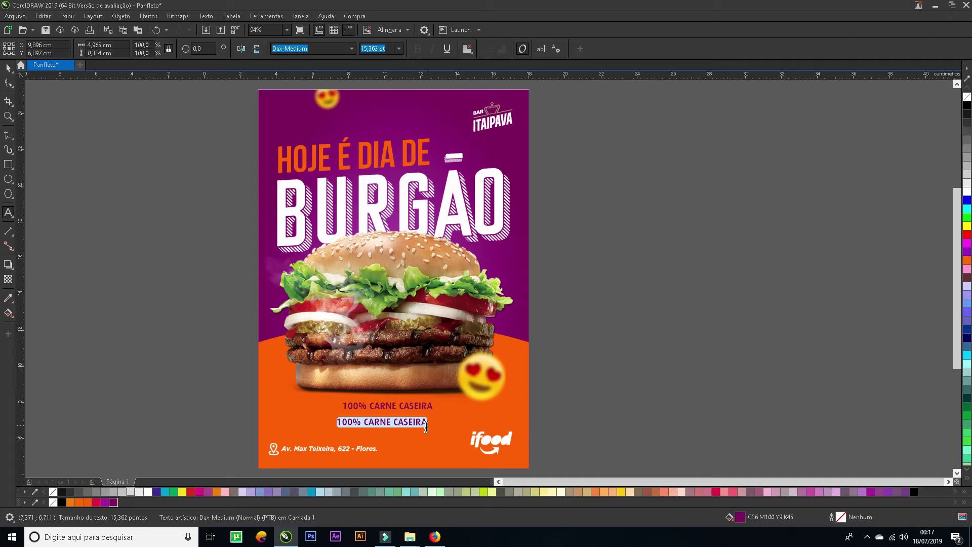
text(JÁ)
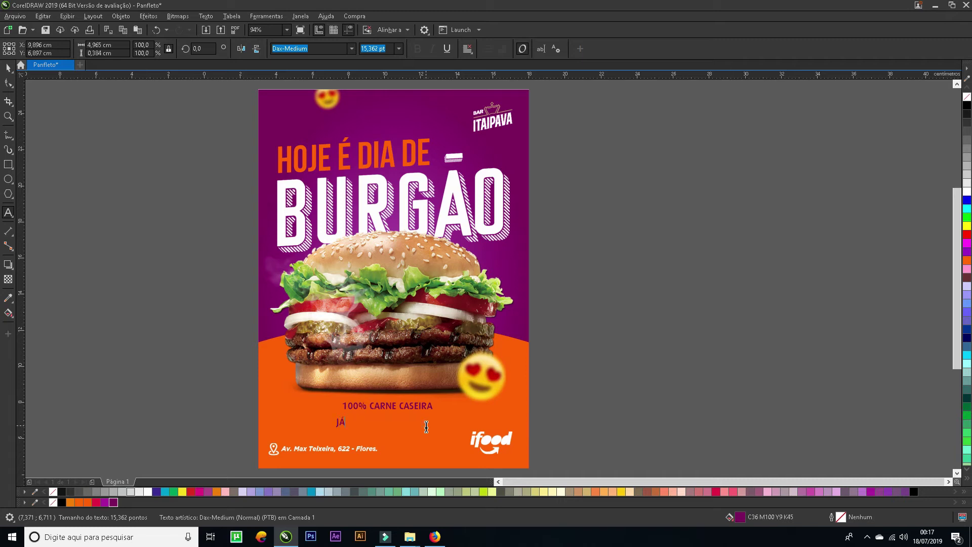
text( FEZ SEU PEDIDO HOJE?)
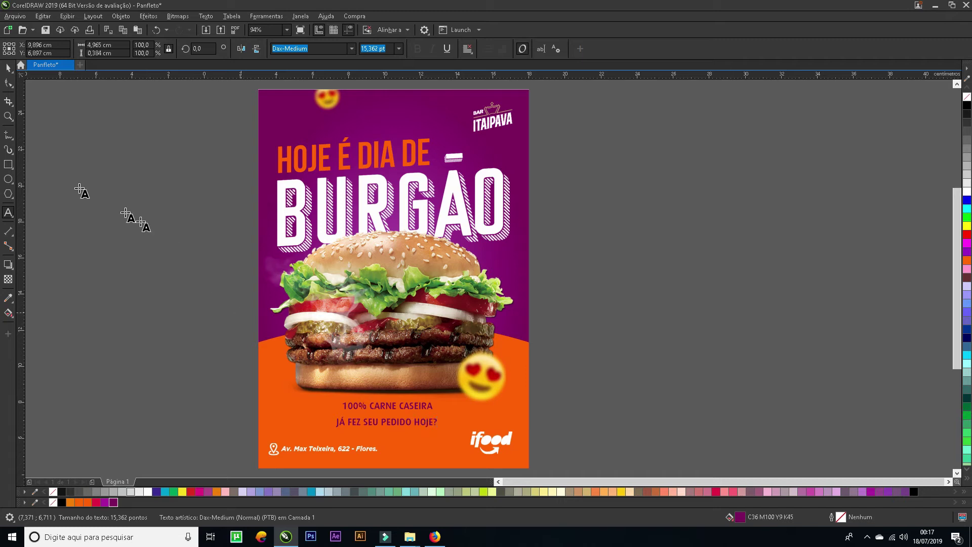
Set the question line in Bebas Neue, enlarge it to about 7.39 cm wide and center it horizontally on the orange shape.
click(324, 46)
click(352, 48)
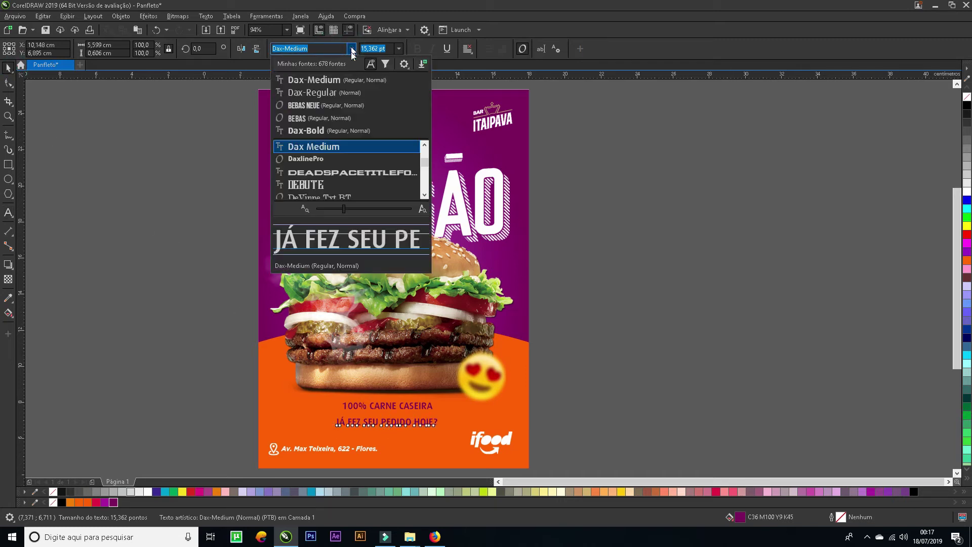
click(364, 156)
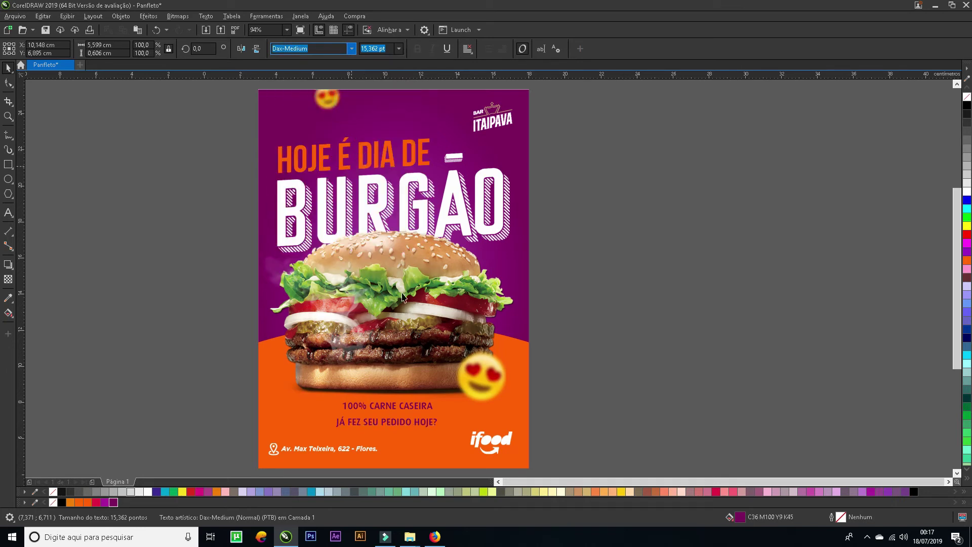
drag(413, 428, 453, 421)
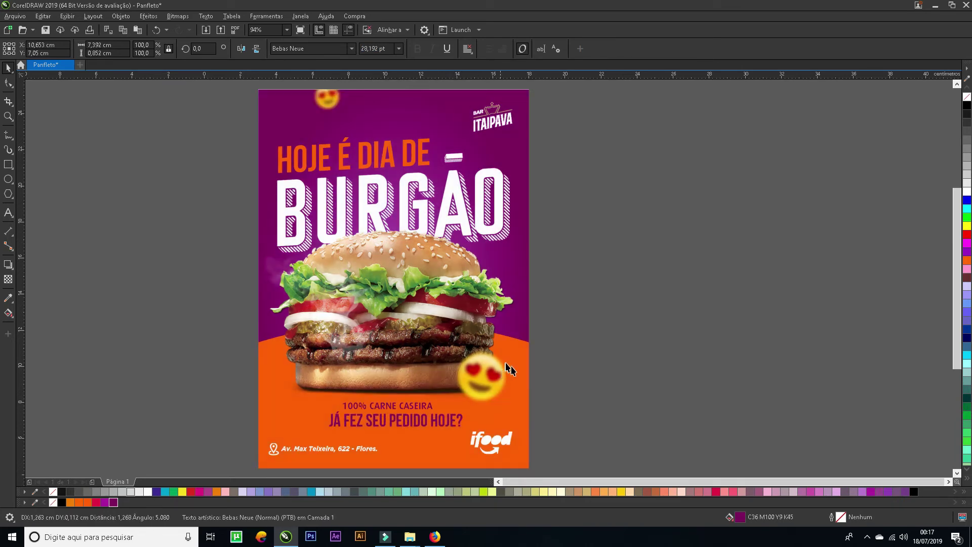
shift+click(403, 461)
key(c)
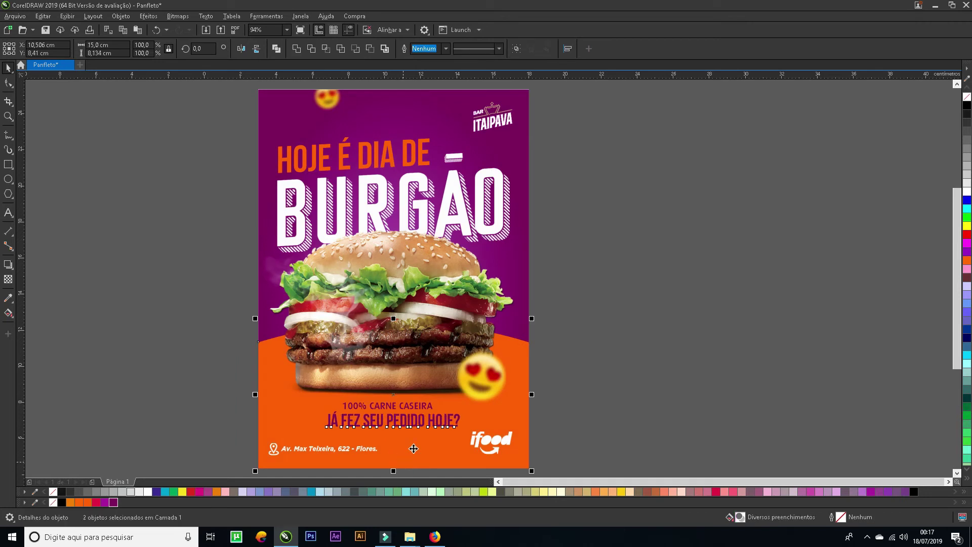
Scale "100% CARNE CASEIRA" down to about 4.57 cm wide, fill it white and position it just above the question line.
click(430, 406)
drag(436, 412, 432, 411)
click(145, 490)
drag(410, 406, 412, 404)
click(611, 414)
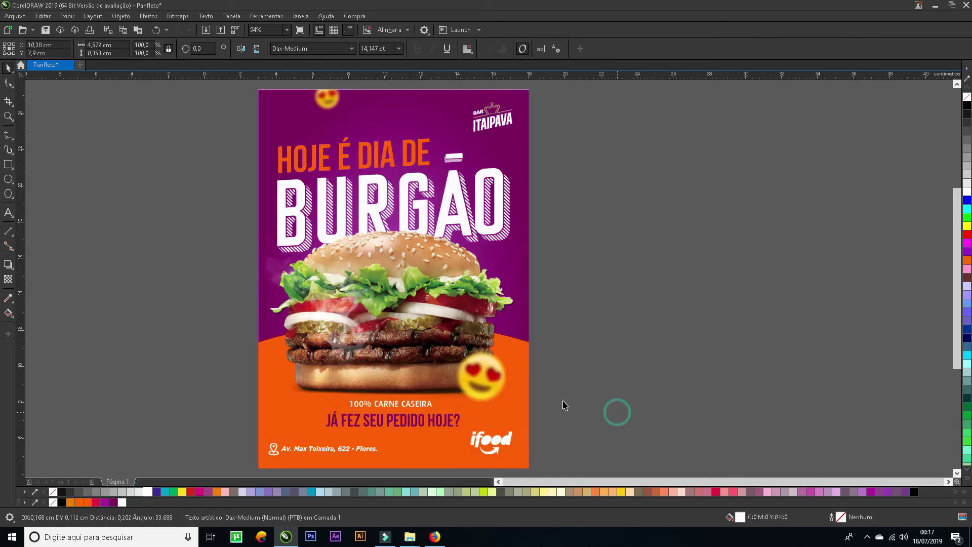
click(608, 391)
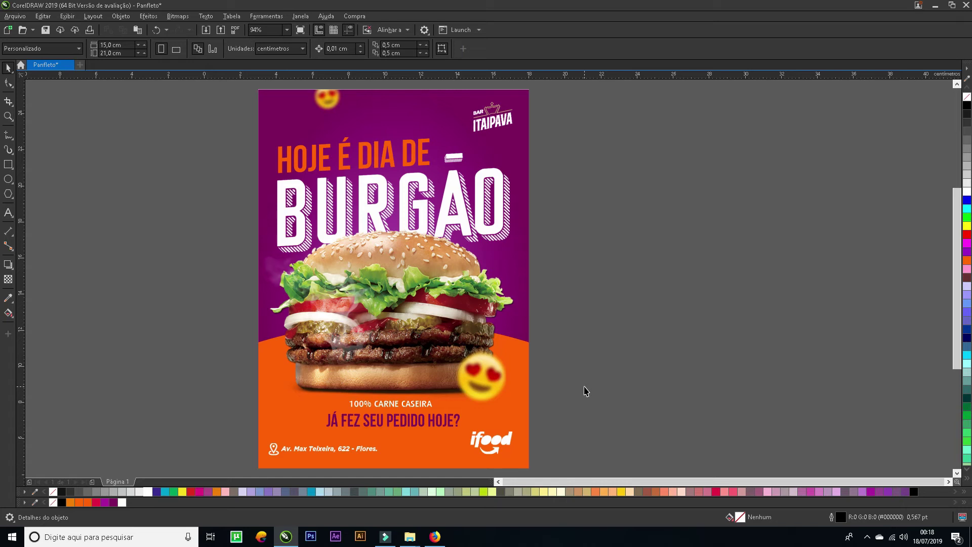
click(590, 386)
click(603, 311)
Draw a small circle about 0.28 cm wide with a purple outline and place it on the purple background right of the bun.
click(8, 179)
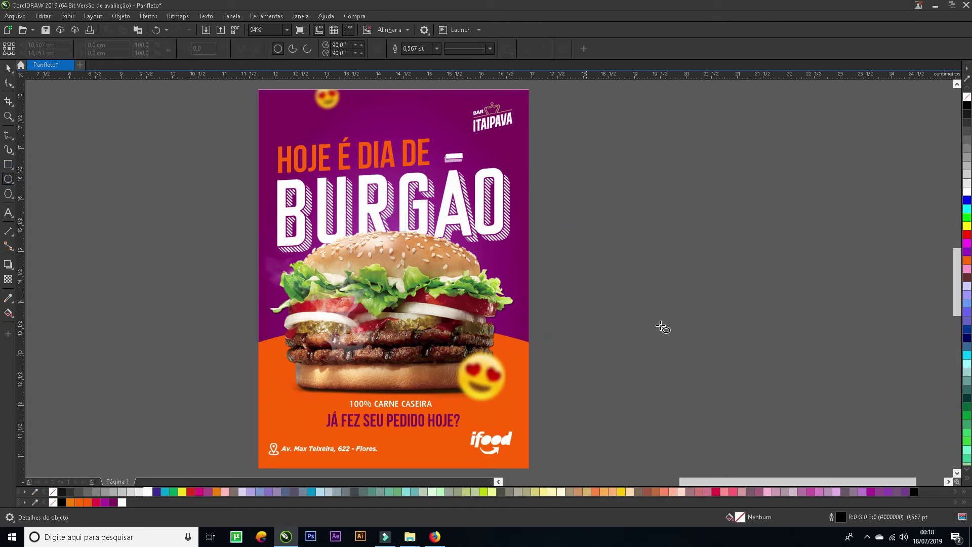
scroll(615, 291, up, 3)
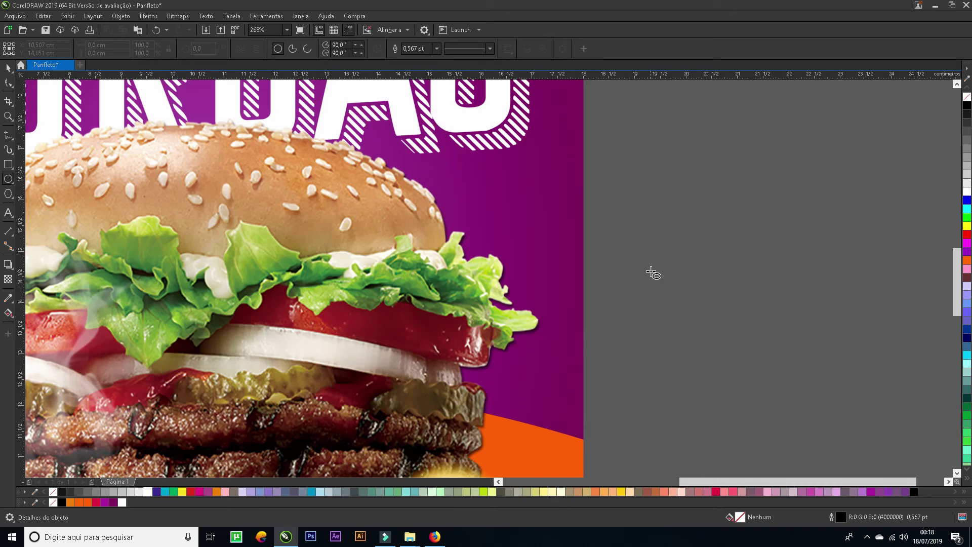
scroll(644, 276, down, 3)
drag(640, 287, 645, 292)
key(space)
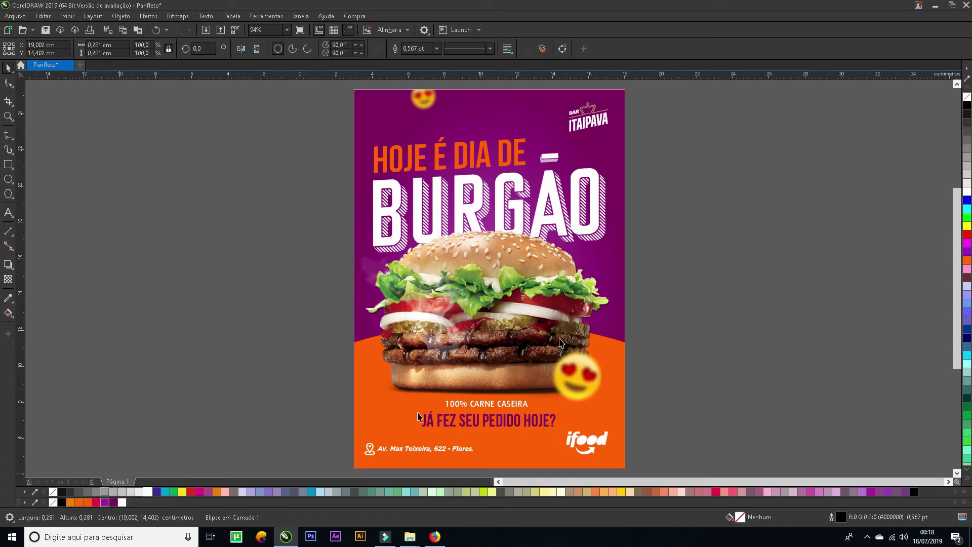
drag(642, 286, 594, 262)
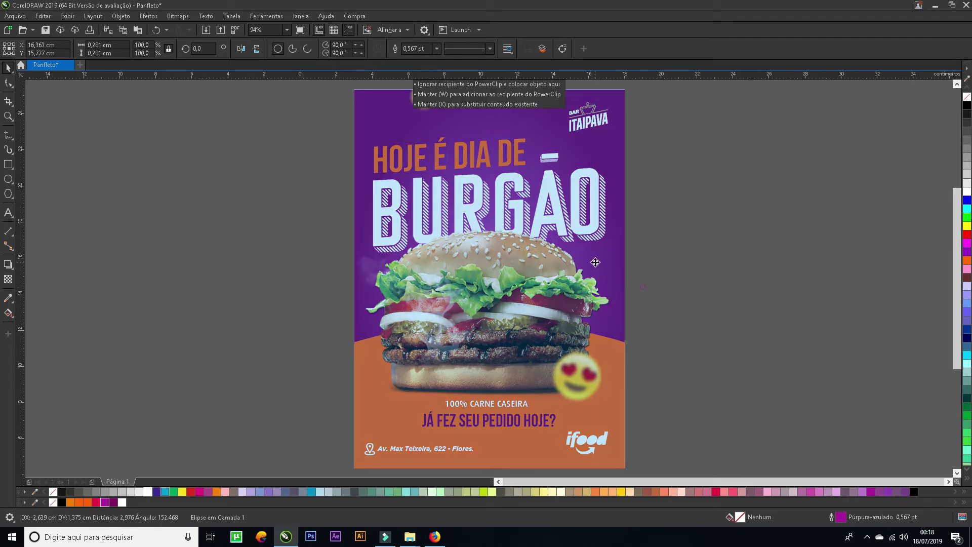
Give the small circle a 1.5 pt outline with rounded corners and line caps, placed behind the fill and scaling with the object.
drag(560, 208, 663, 325)
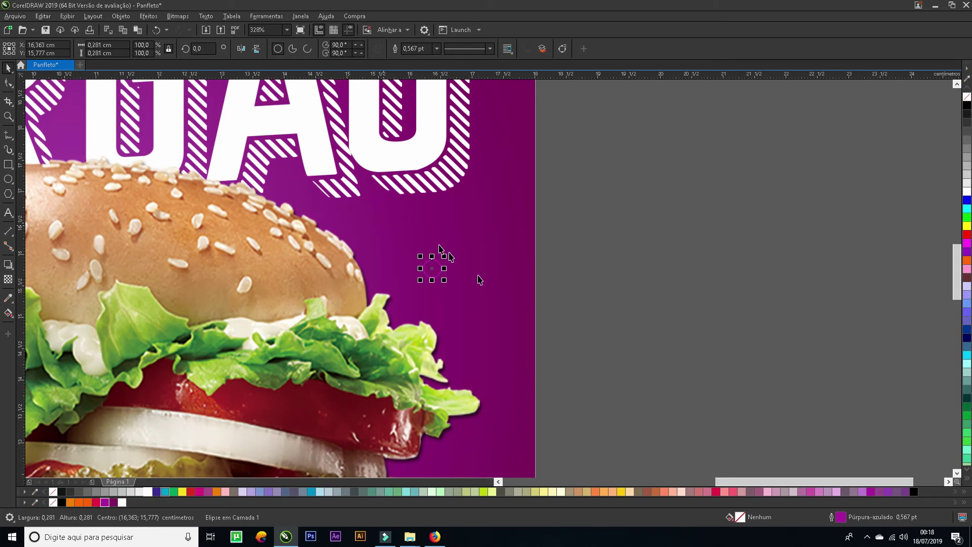
key(F12)
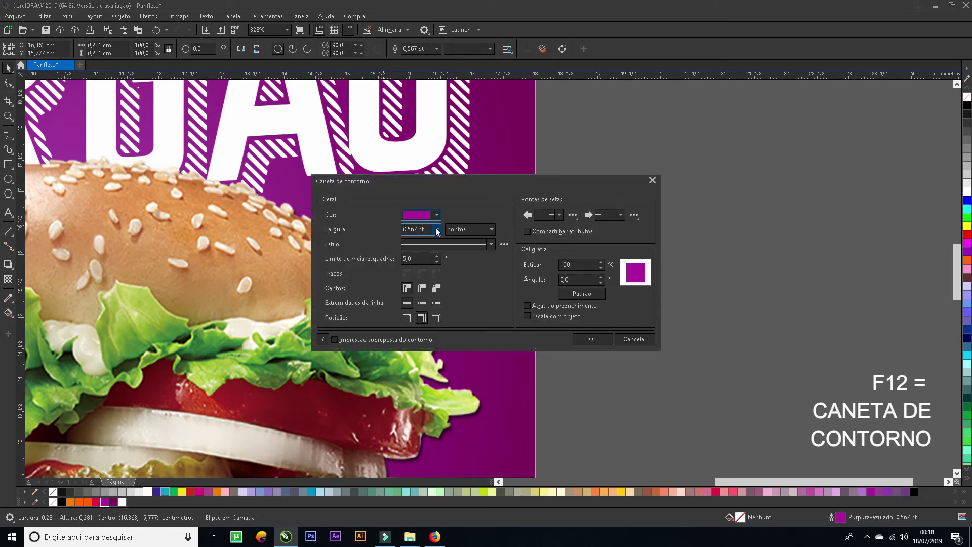
drag(463, 184, 696, 168)
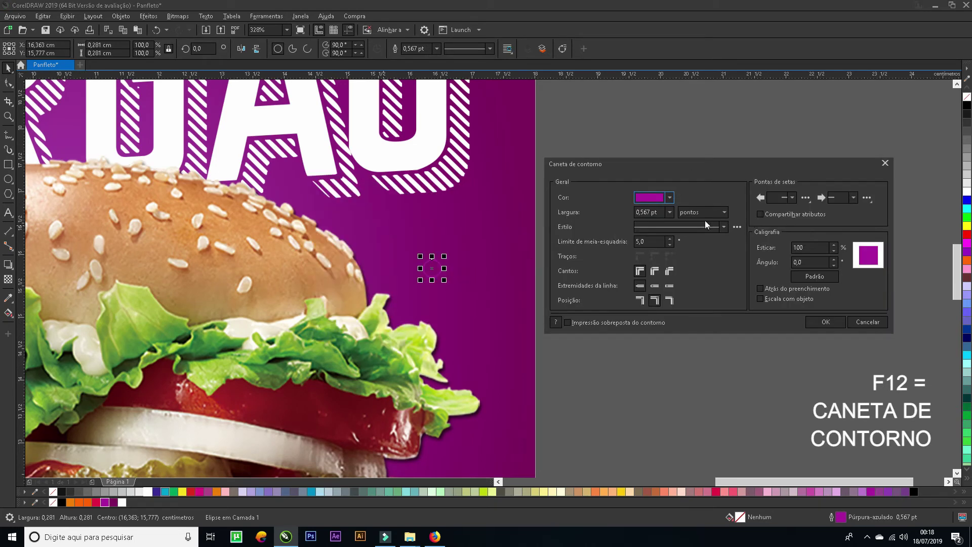
click(671, 212)
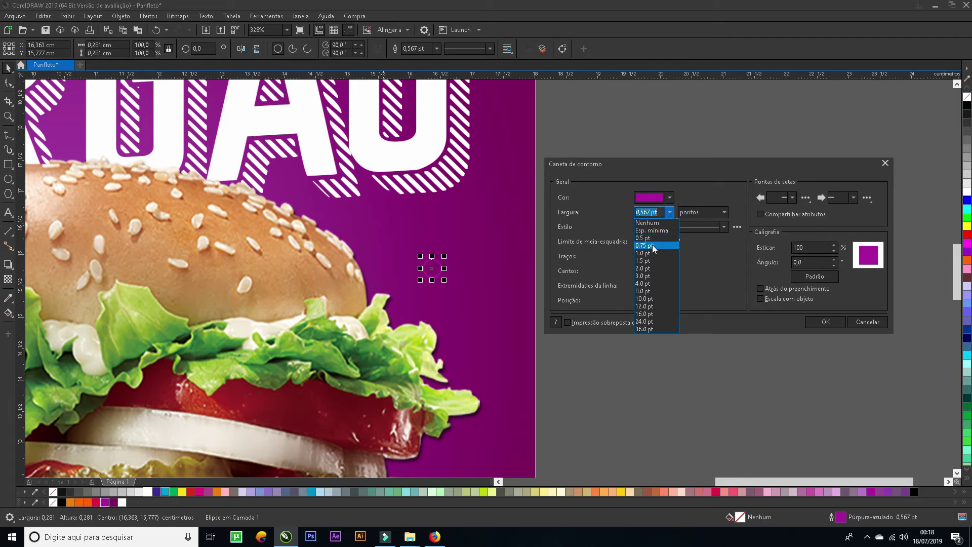
click(653, 247)
click(670, 213)
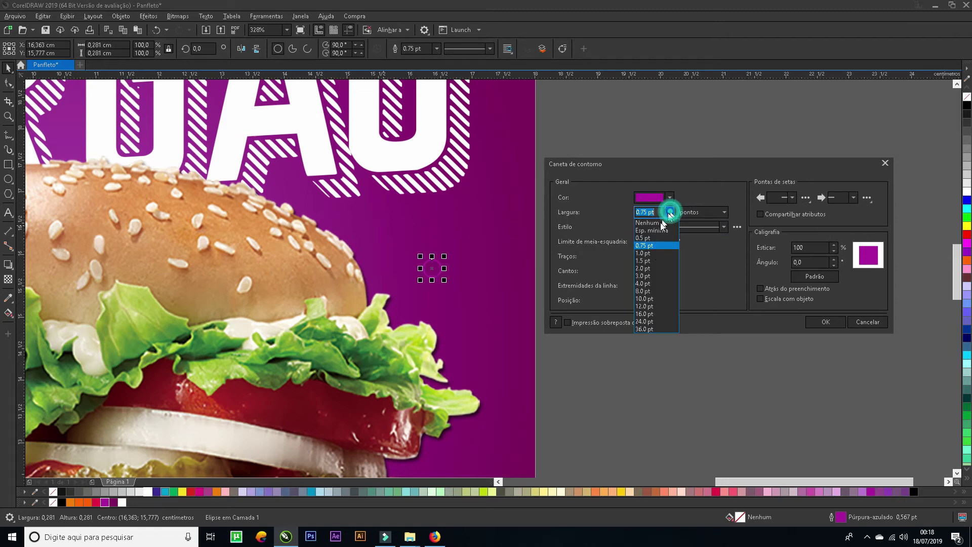
click(649, 253)
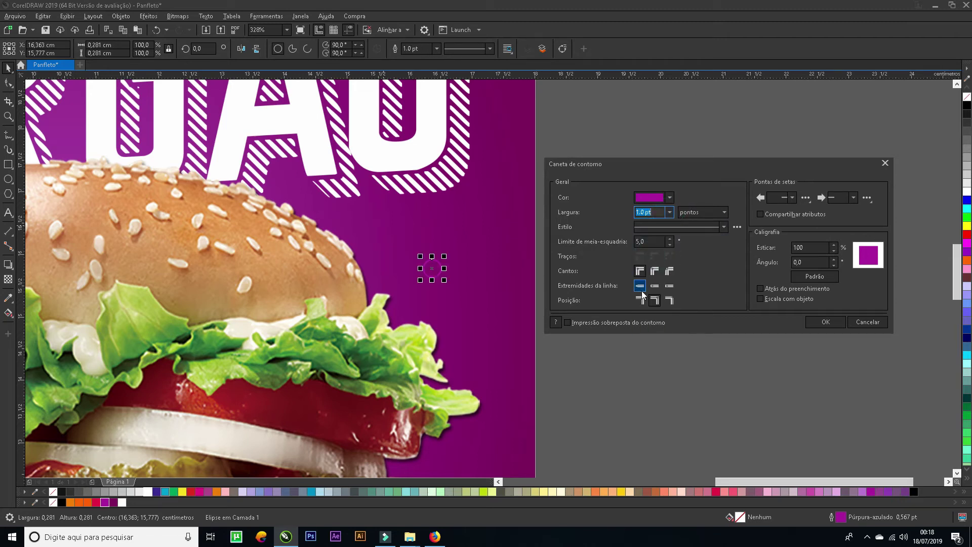
click(654, 272)
click(654, 285)
click(774, 299)
click(775, 288)
click(669, 212)
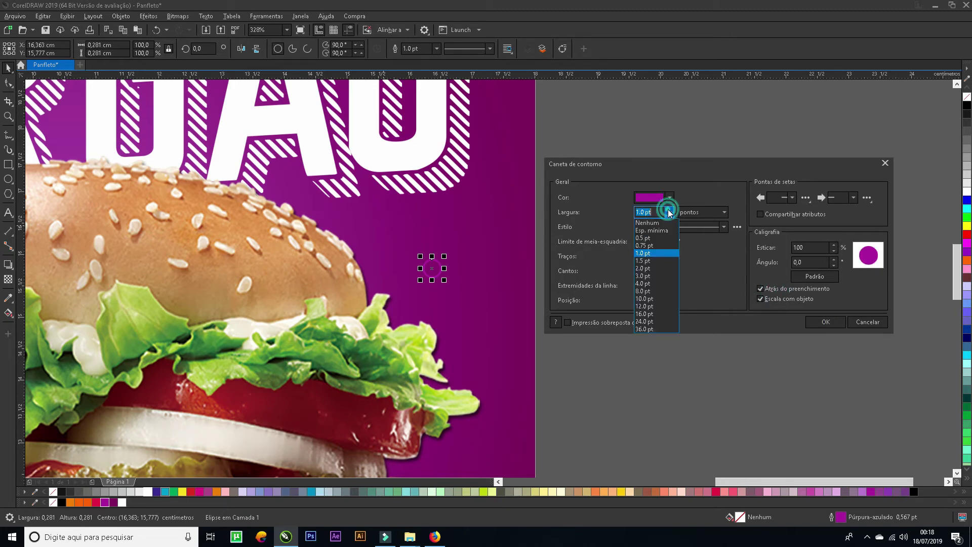
click(649, 261)
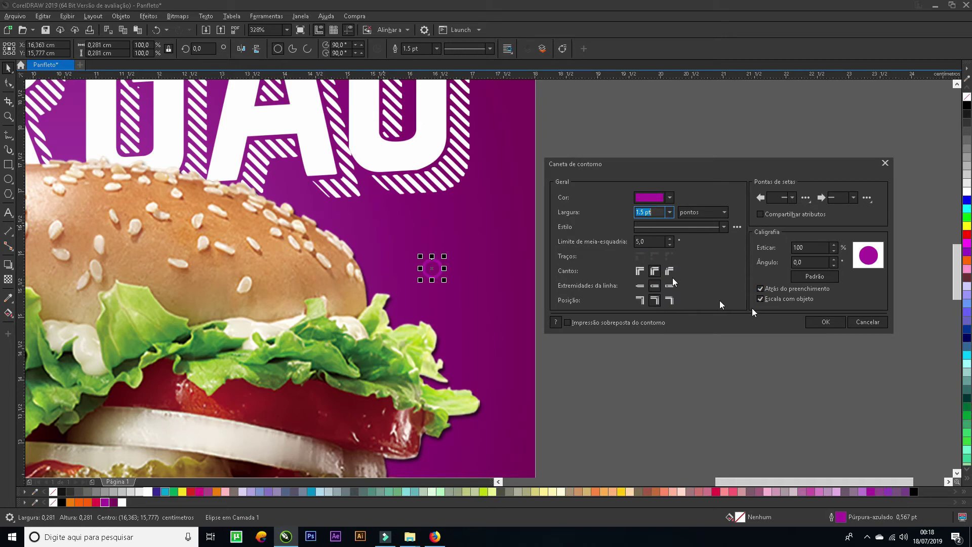
click(825, 323)
Duplicate the small circle as a reduced copy about 0.21 cm wide, placed just below and left of the original.
drag(441, 271, 418, 294)
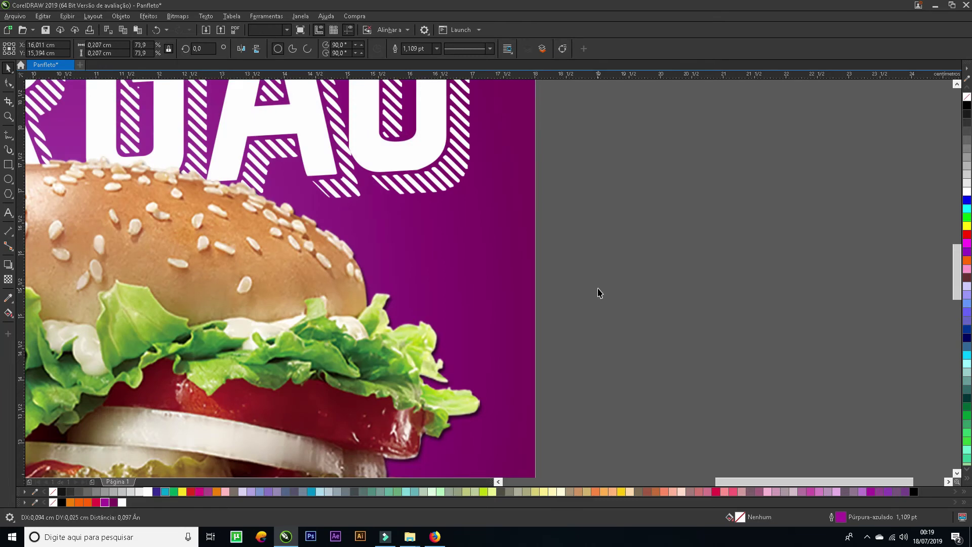
click(599, 293)
key(shift+F4)
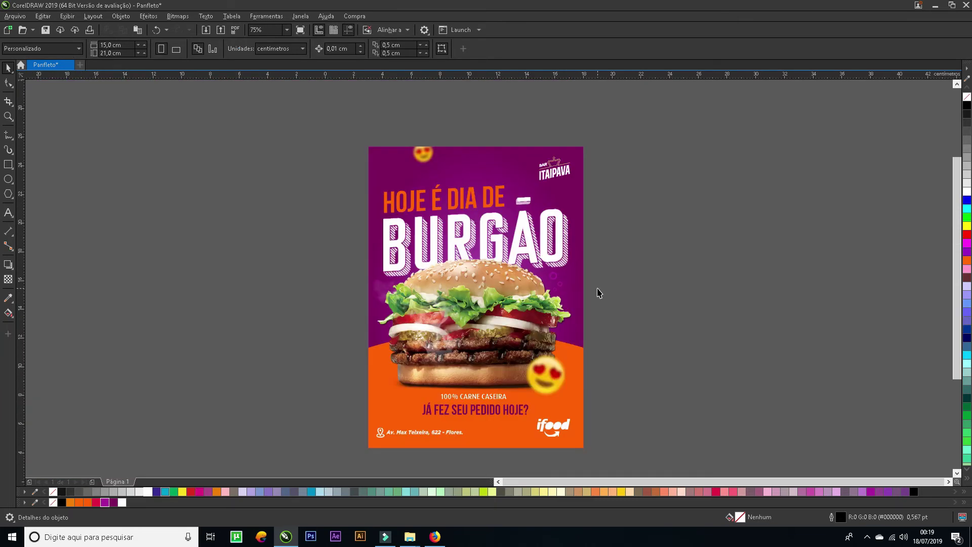
scroll(608, 289, up, 1)
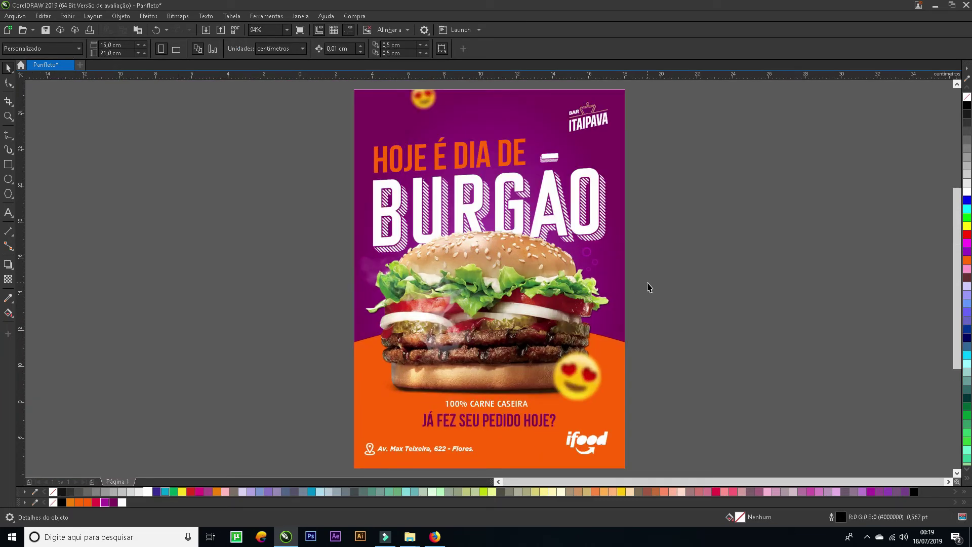
Place a grouped copy of the three purple circles, rotated 180°, on the purple background left of the bun.
drag(649, 287, 310, 282)
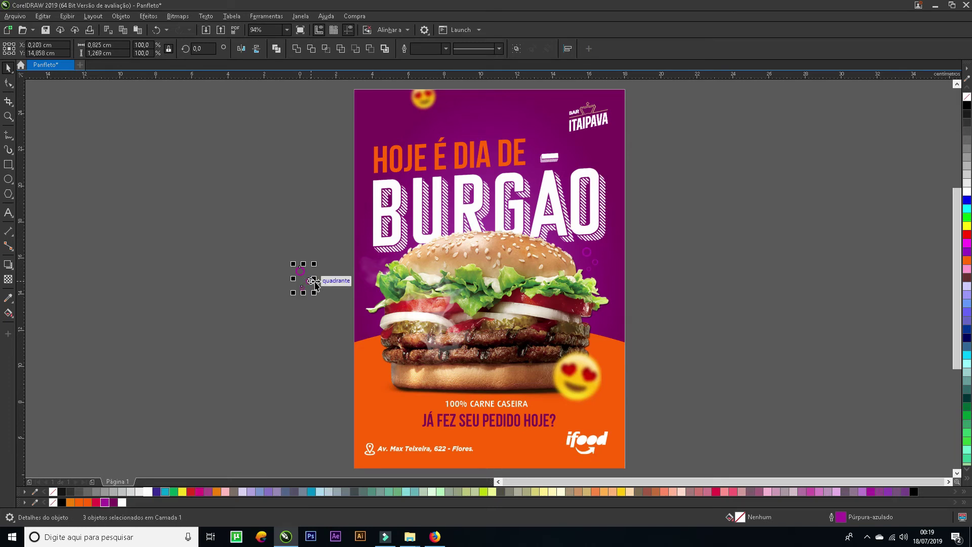
drag(314, 278, 370, 277)
click(336, 282)
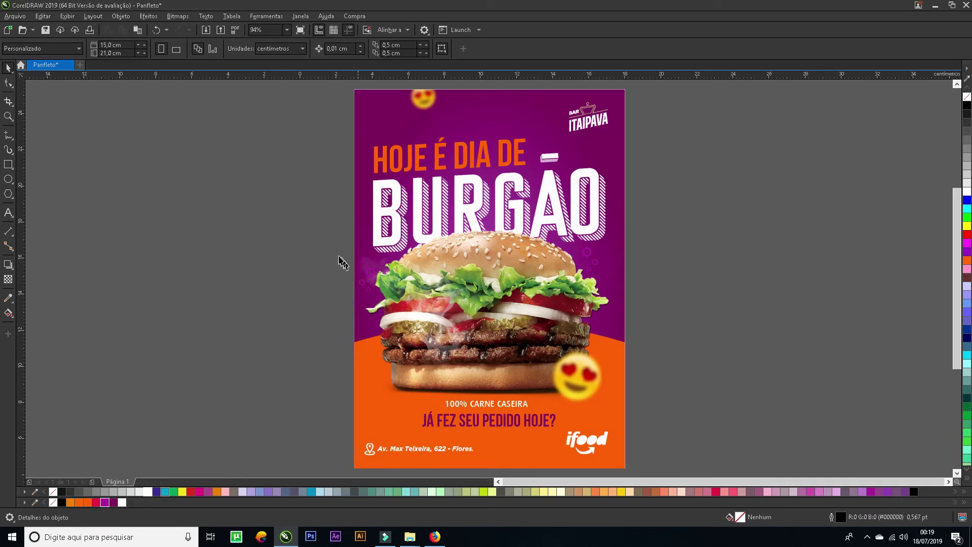
click(369, 277)
drag(370, 278, 368, 277)
click(312, 292)
key(ctrl+z)
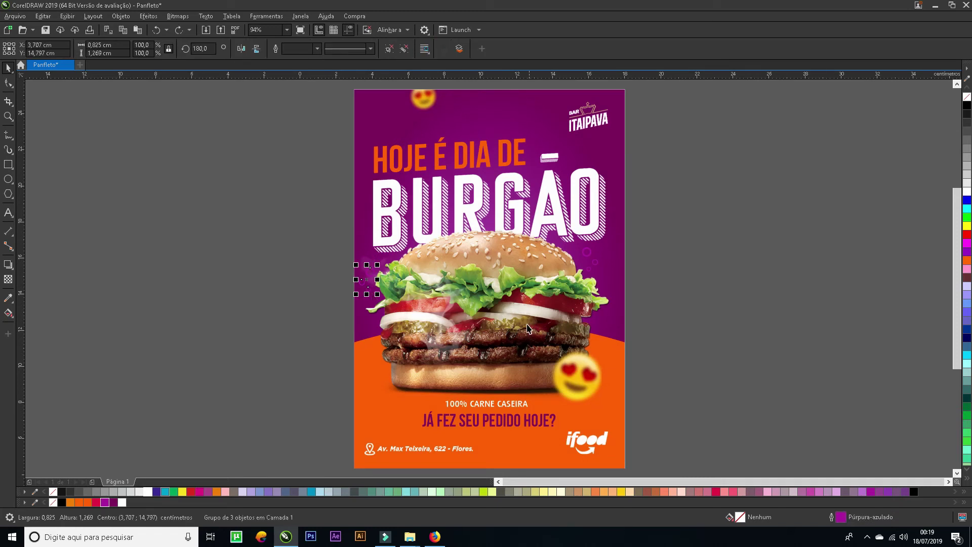
click(549, 307)
drag(549, 306, 550, 306)
click(353, 393)
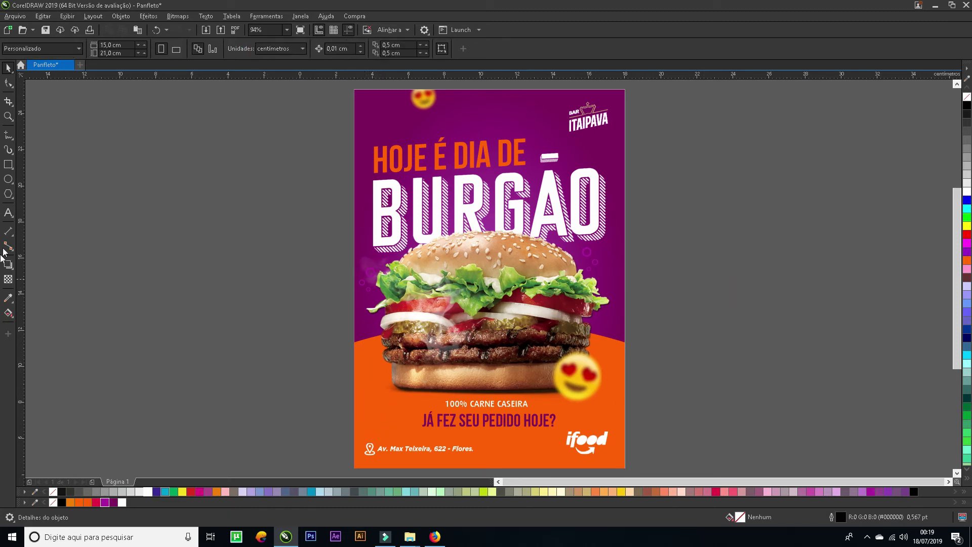
Draw a tiny circle about 0.08 cm wide on the empty area left of the flyer, filled purple without an outline.
click(8, 180)
drag(337, 335, 274, 436)
drag(225, 208, 232, 217)
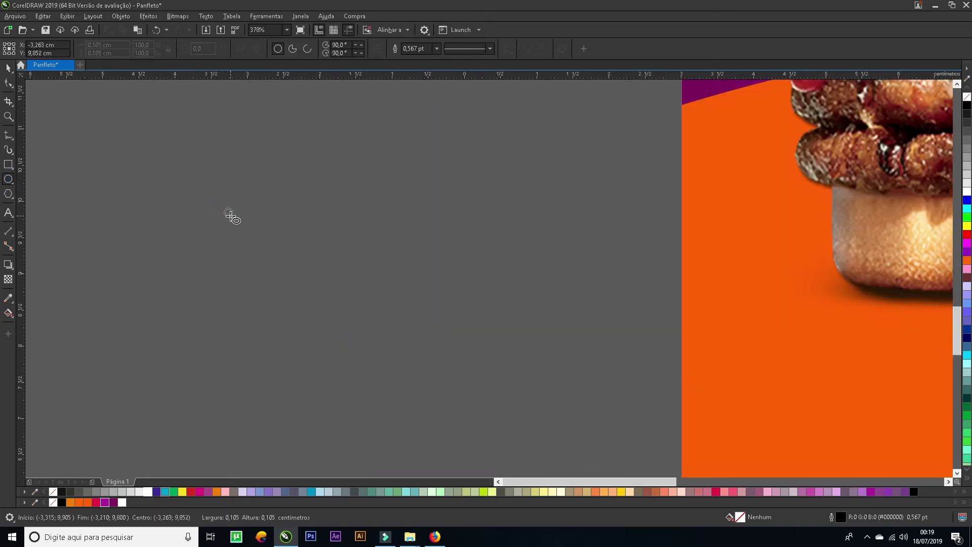
key(space)
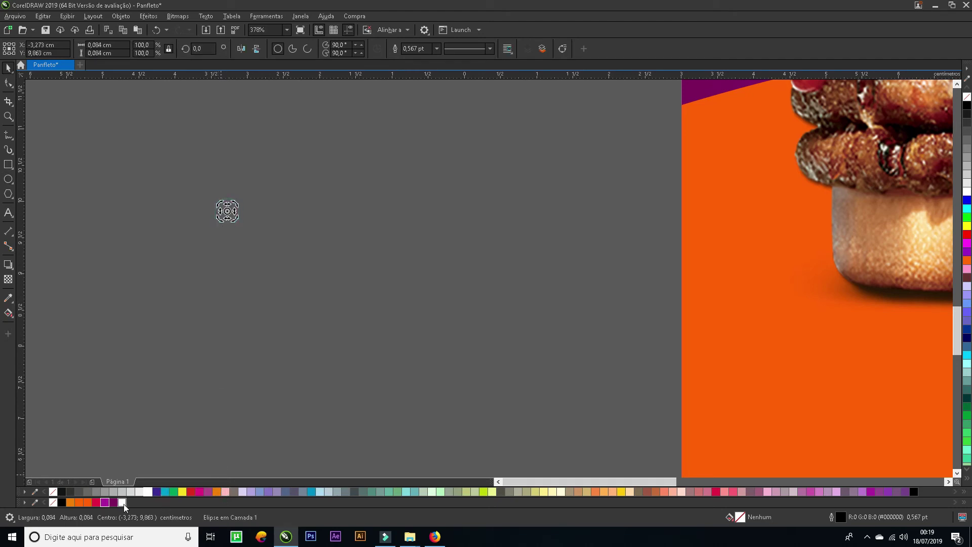
right_click(53, 492)
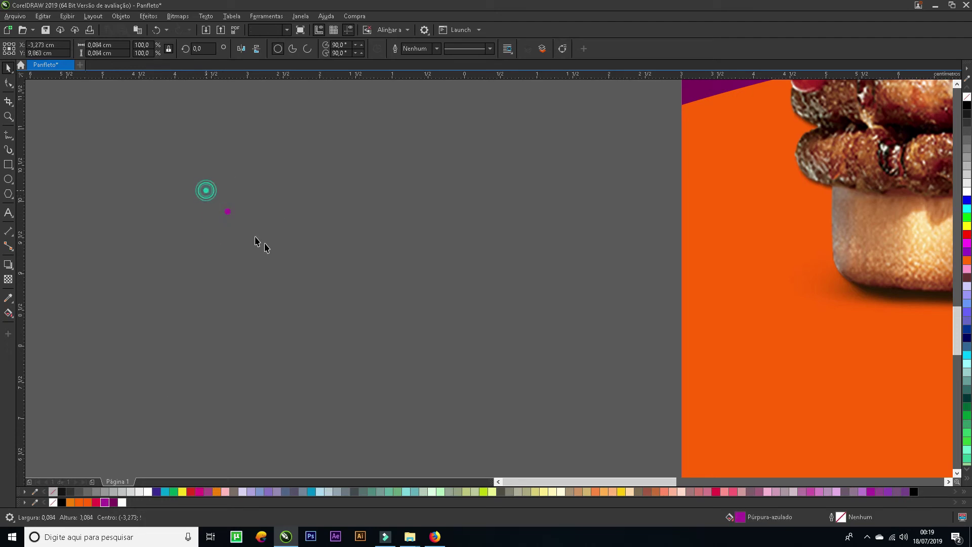
Copy the tiny dot sideways at an even spacing to form a horizontal row of four dots.
drag(228, 212, 241, 215)
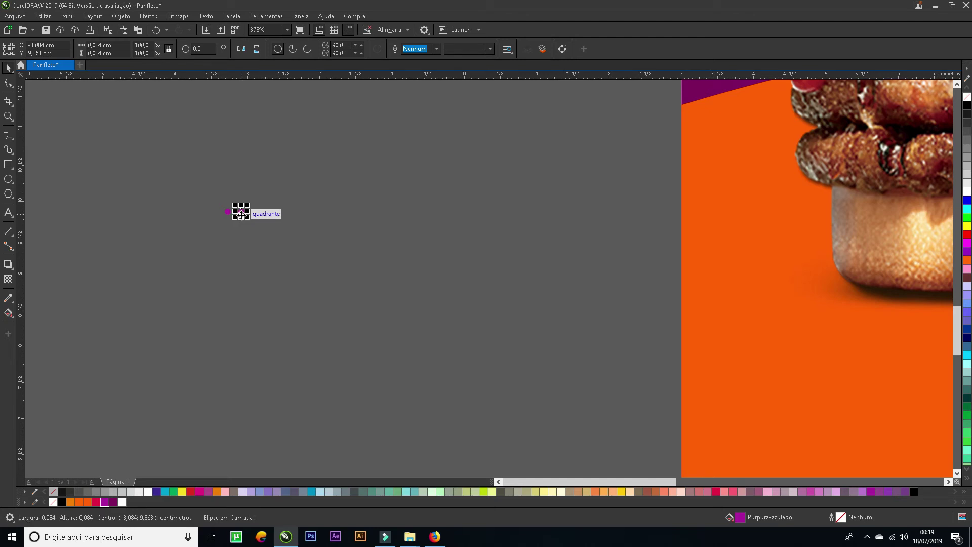
key(ctrl+r)
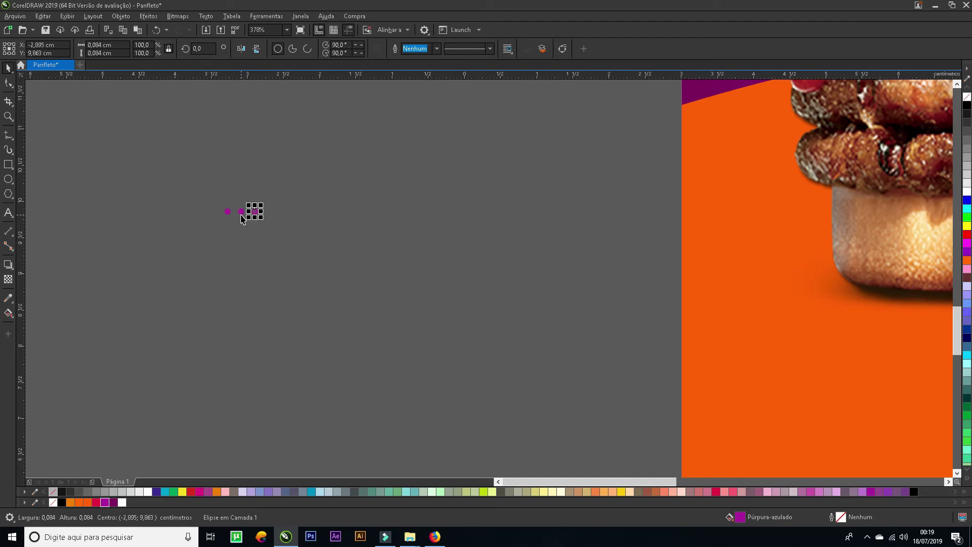
key(ctrl+r)
Repeat the row of four dots downward at an even spacing to make ten rows, and group all the dots.
drag(201, 184, 266, 221)
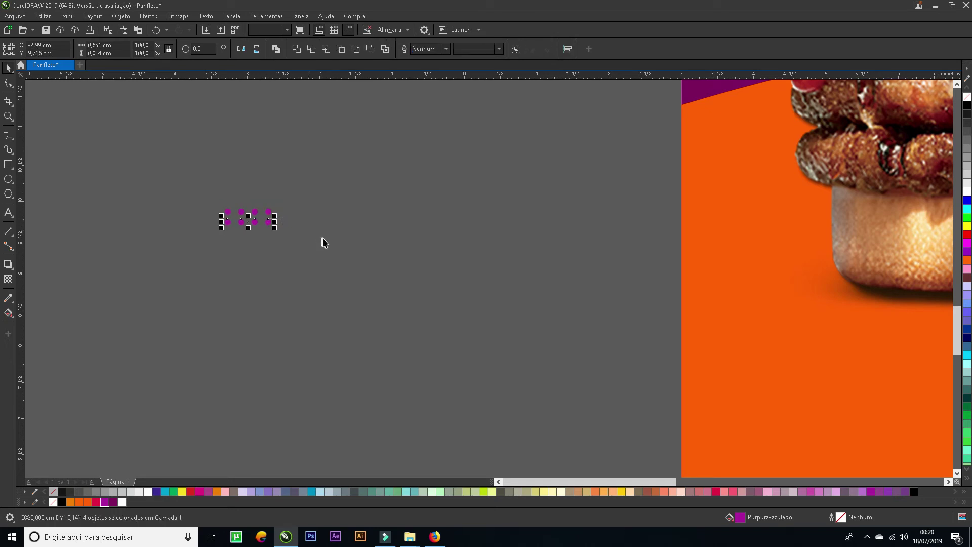
key(ctrl+r)
key(ctrl+r)
key(ctrl+r)
key(ctrl+r)
key(ctrl+r)
key(ctrl+r)
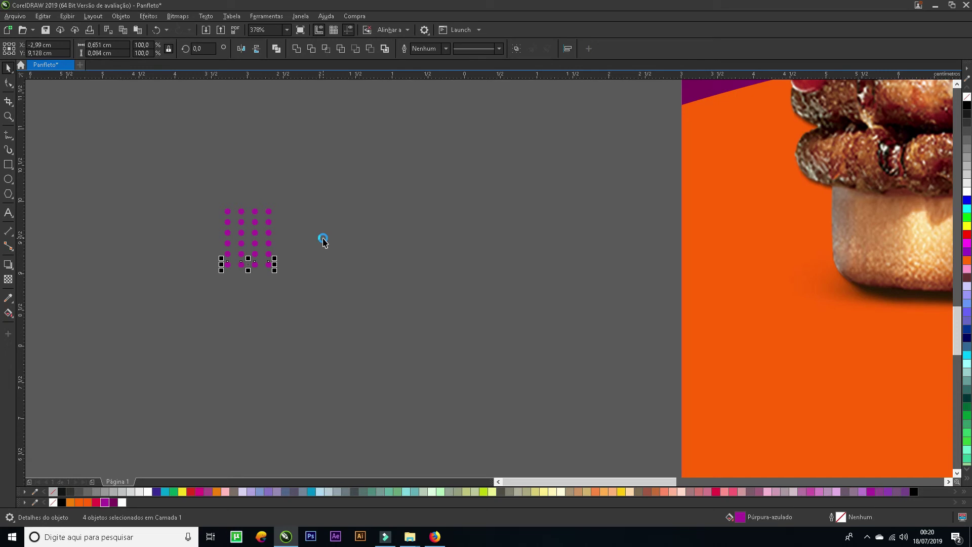
key(ctrl+r)
key(ctrl+r)
drag(299, 330, 196, 182)
scroll(300, 289, down, 3)
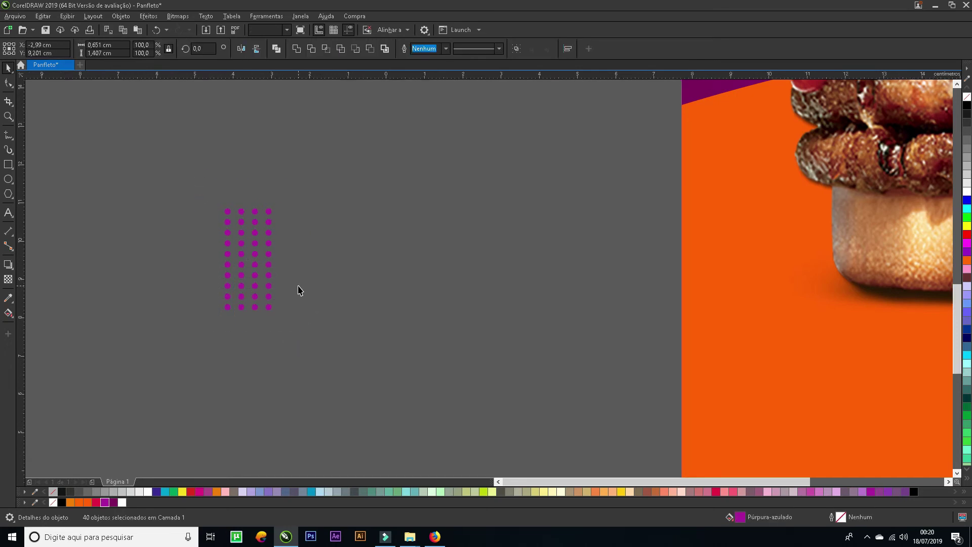
click(279, 276)
Move the dot group onto the orange area left of the slogan, fill it dark purple and scale it to about 0.42 cm wide.
drag(358, 293, 543, 314)
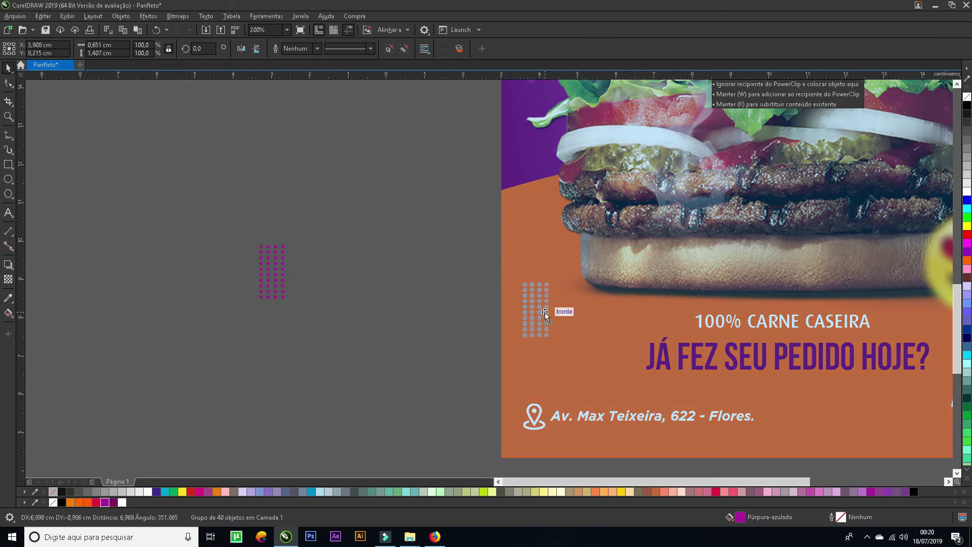
drag(545, 314, 544, 314)
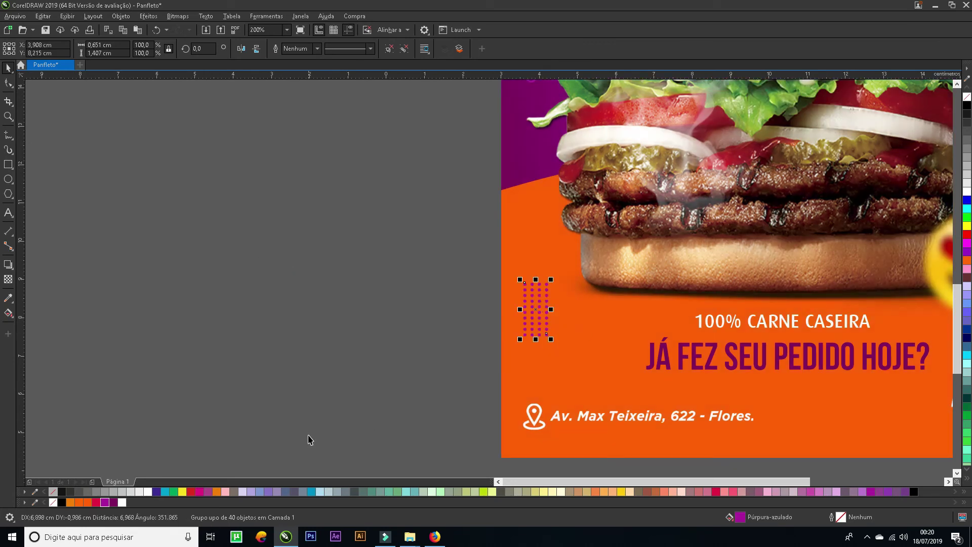
click(116, 503)
drag(551, 339, 539, 337)
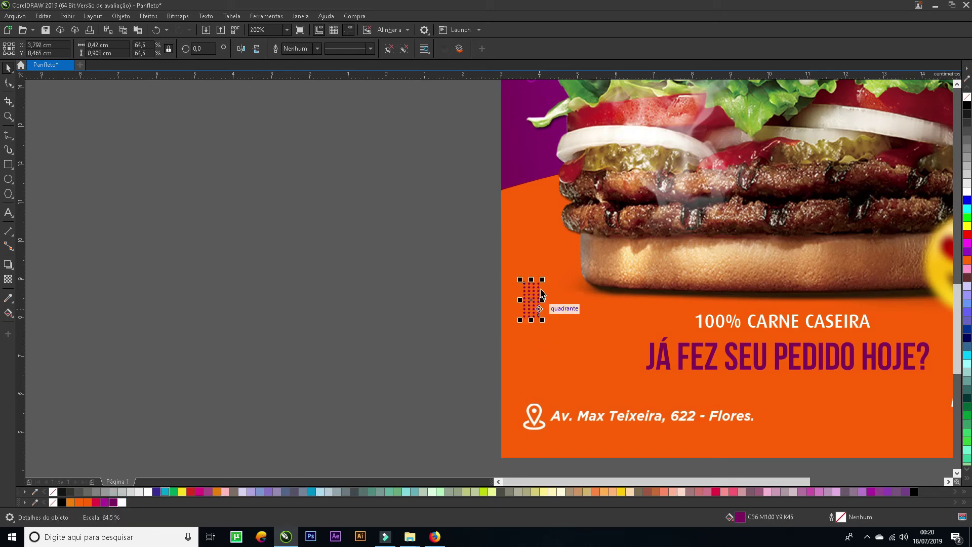
Duplicate the dot group directly below itself and group both parts into one dotted column about 1.88 cm tall.
drag(539, 287, 537, 324)
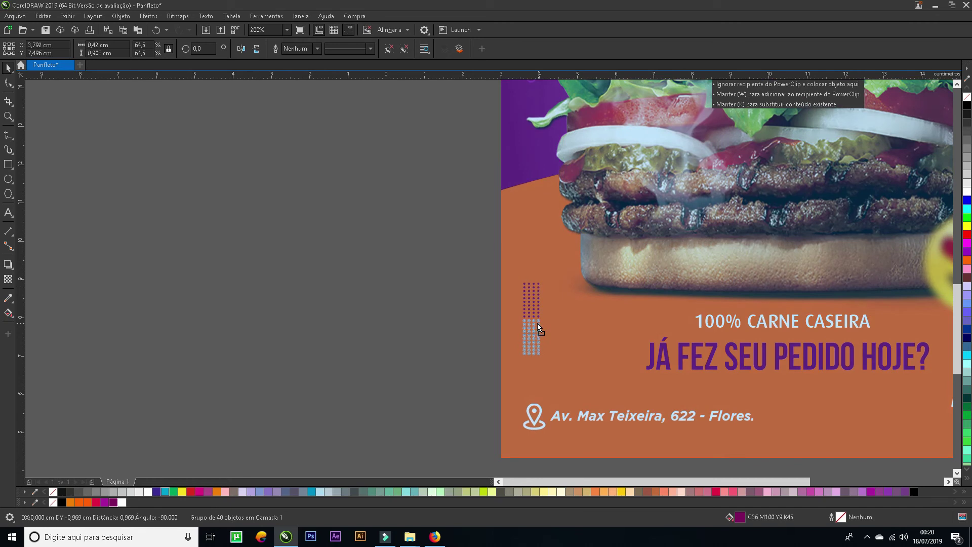
drag(539, 323, 539, 324)
click(449, 247)
drag(489, 282, 558, 376)
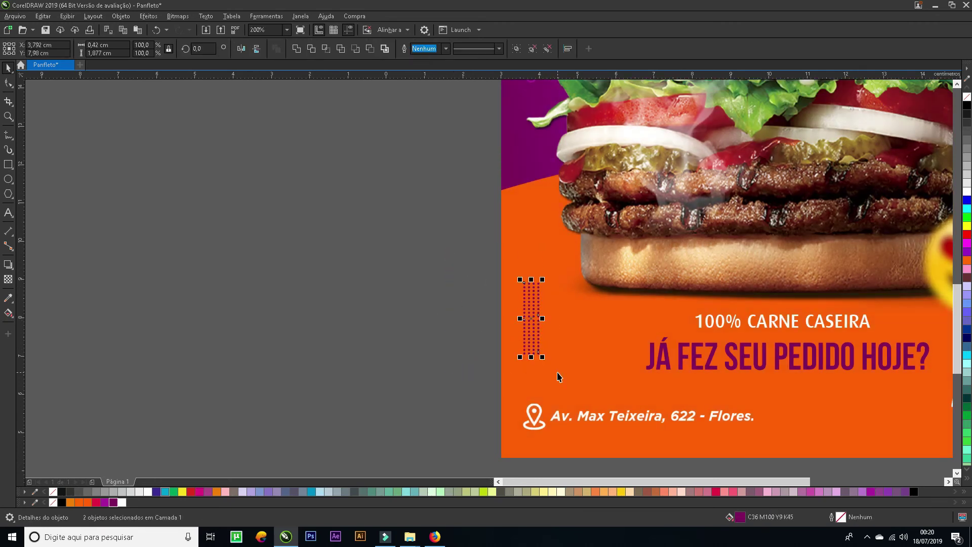
click(456, 354)
key(shift+F4)
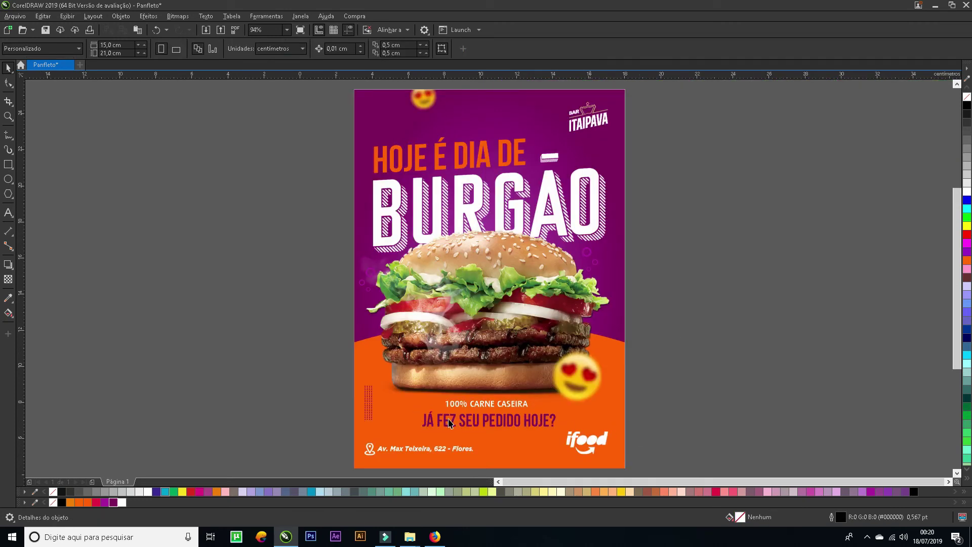
Ungroup the dotted column, delete its bottom rows and scale the remaining dots to about 0.45 × 1.6 cm.
click(367, 401)
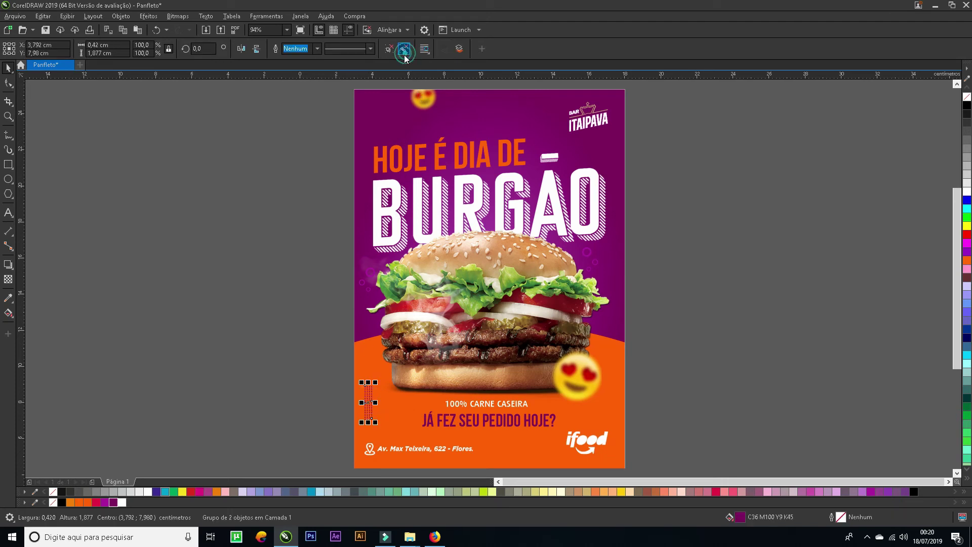
scroll(324, 370, up, 4)
drag(316, 351, 488, 310)
key(Delete)
drag(308, 191, 430, 316)
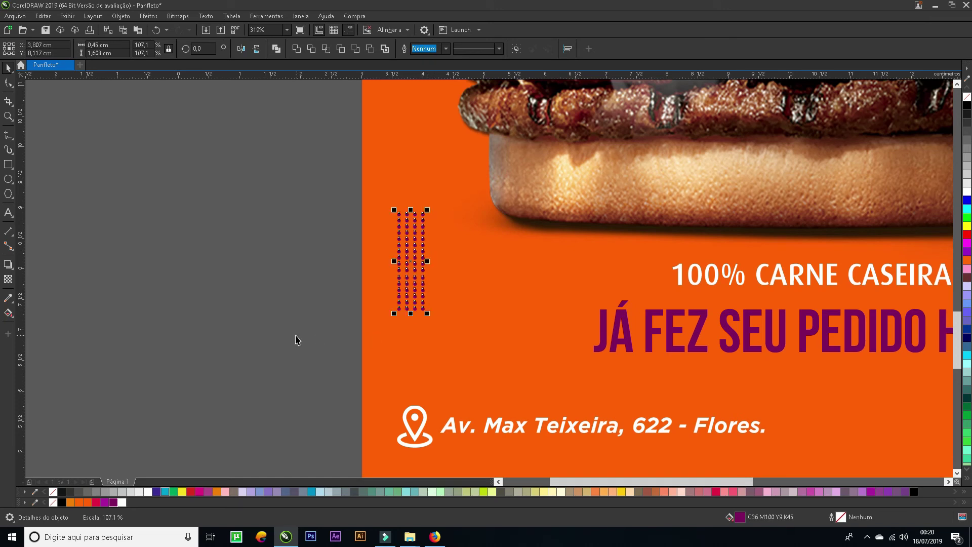
click(294, 339)
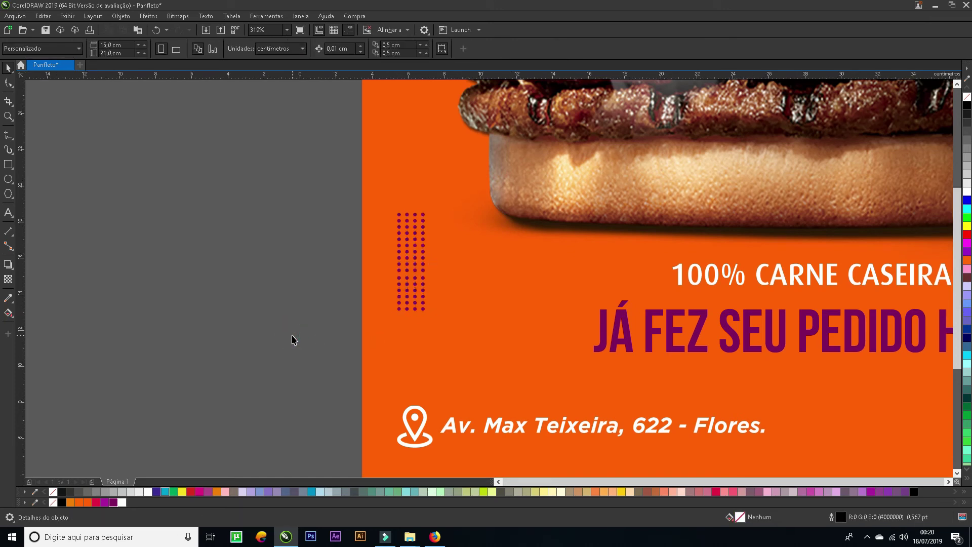
key(shift+F4)
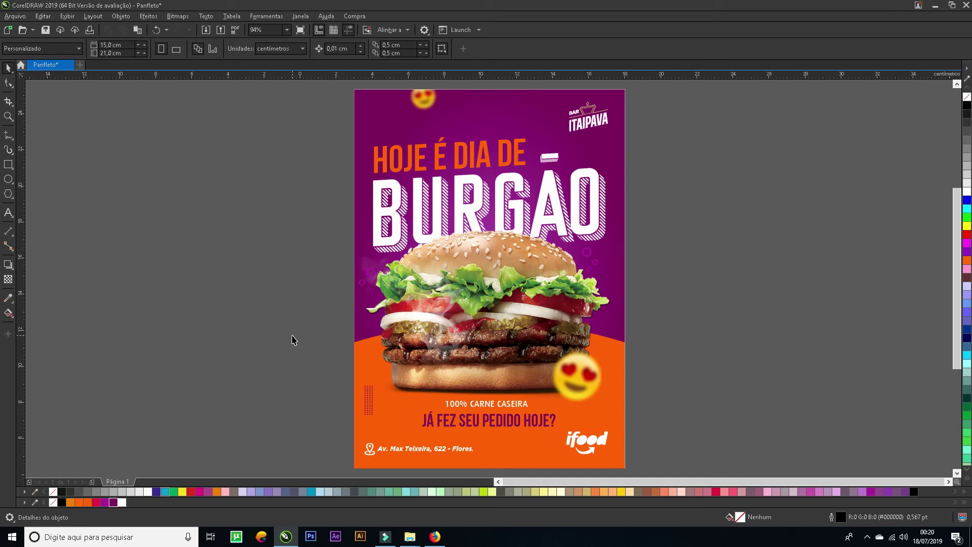
click(724, 367)
click(7, 213)
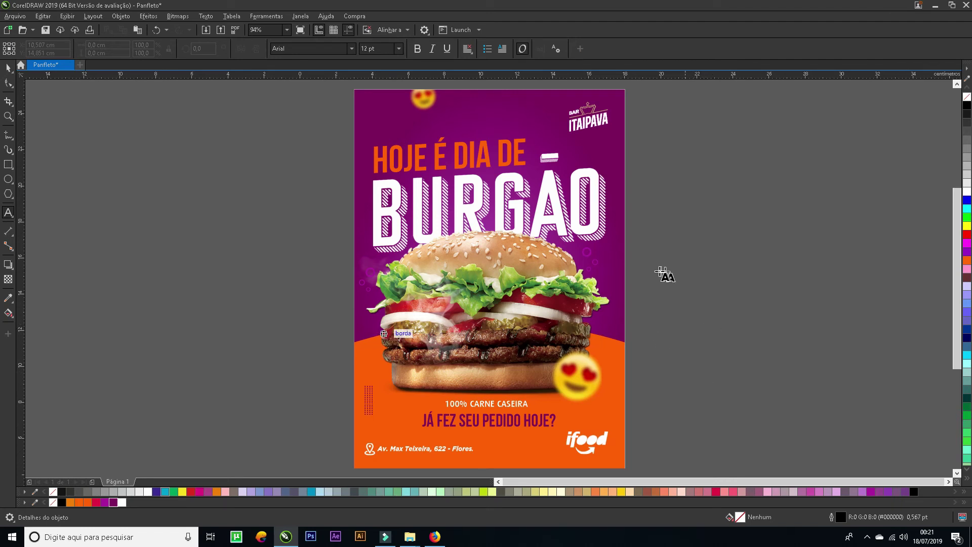
click(7, 68)
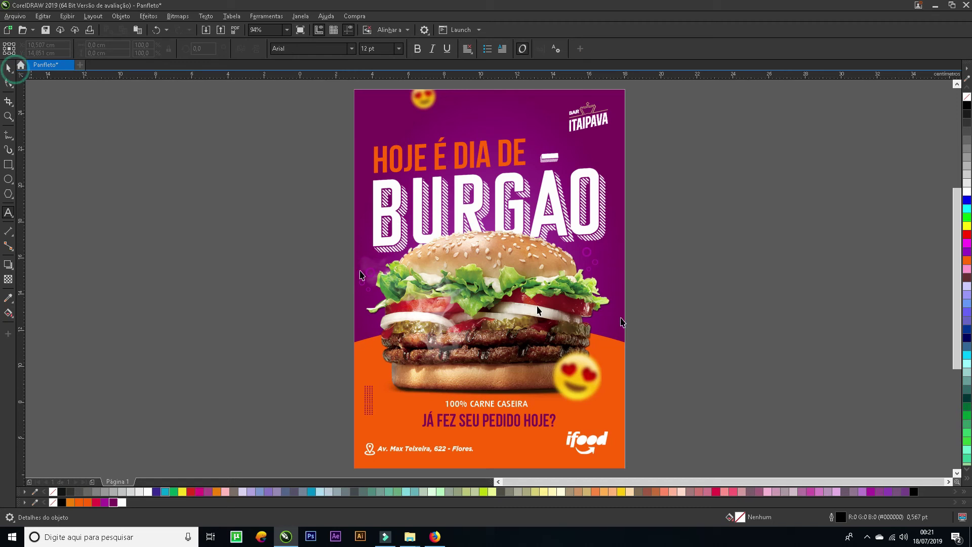
Write the text "IMAGEM MERAMENTE ILUSTRATIVA" in bold 24 pt Arial on the empty area to the right of the flyer.
key(z)
drag(653, 274, 800, 367)
click(8, 213)
click(432, 301)
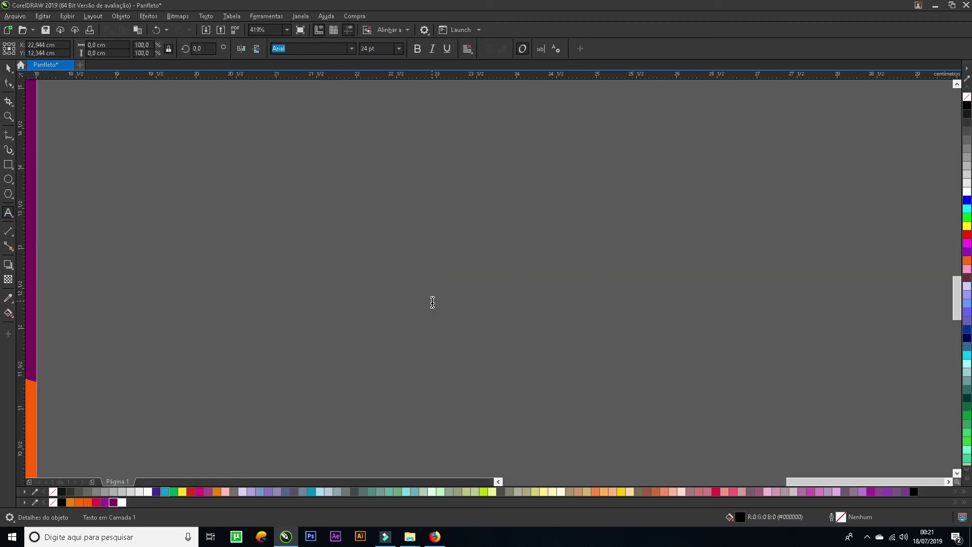
text(IMAG)
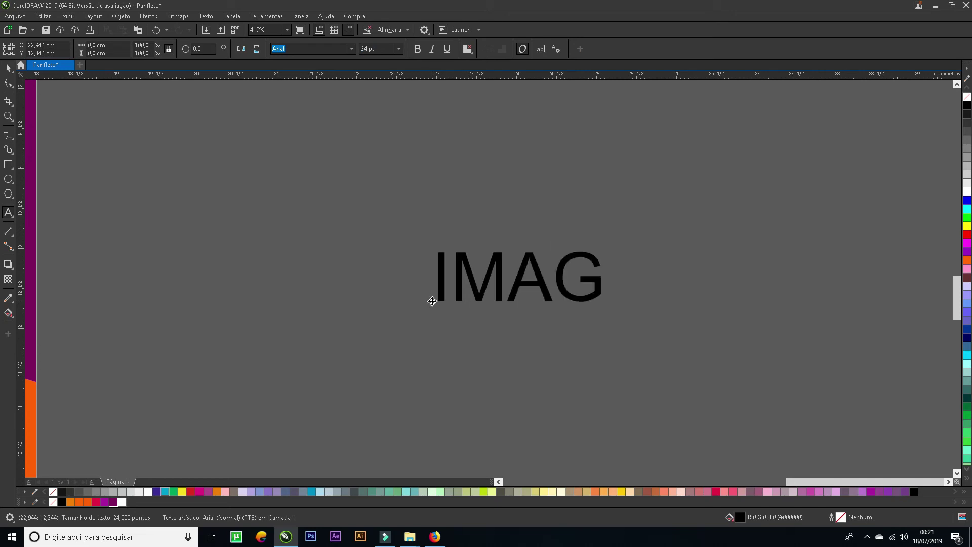
text(EM MERAM)
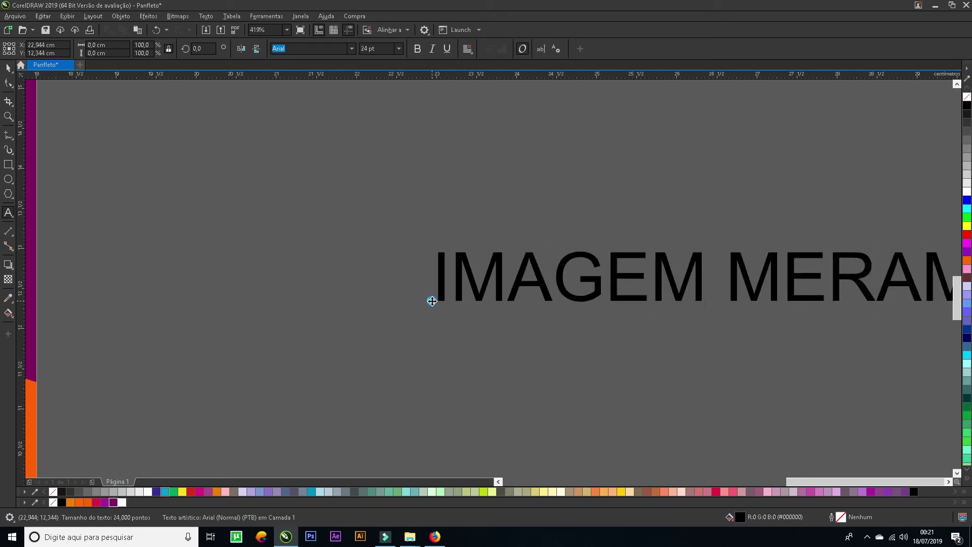
text(ENTE)
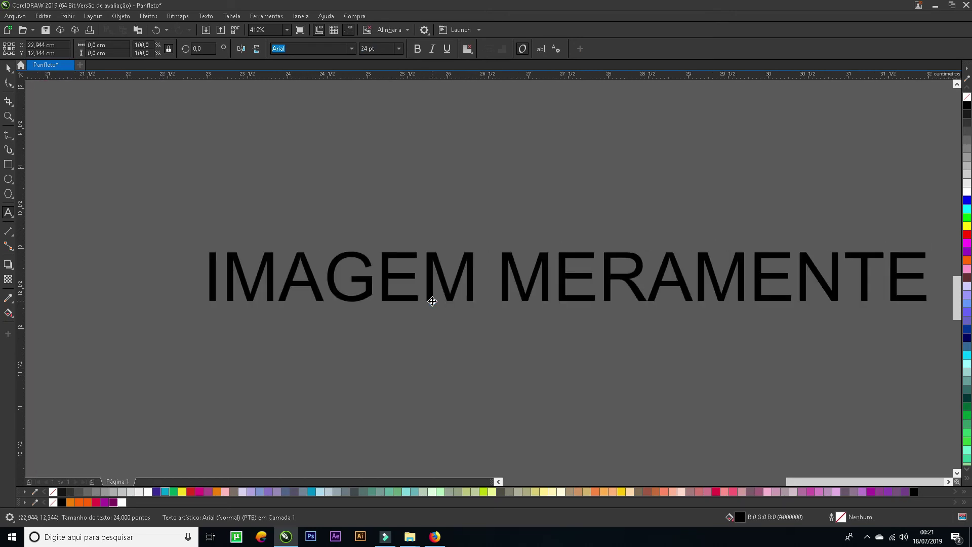
text( ILUSTR)
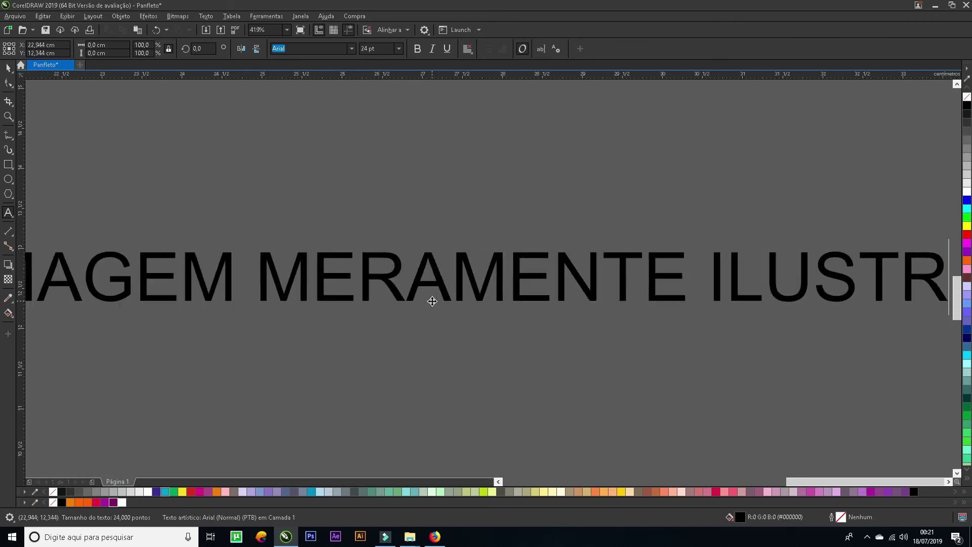
text(ATIVA)
key(Escape)
click(7, 67)
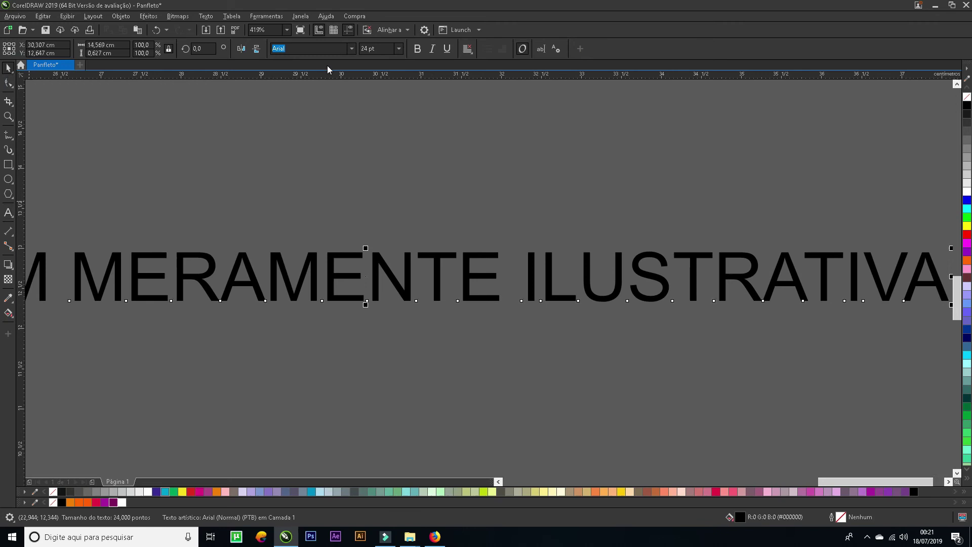
click(417, 48)
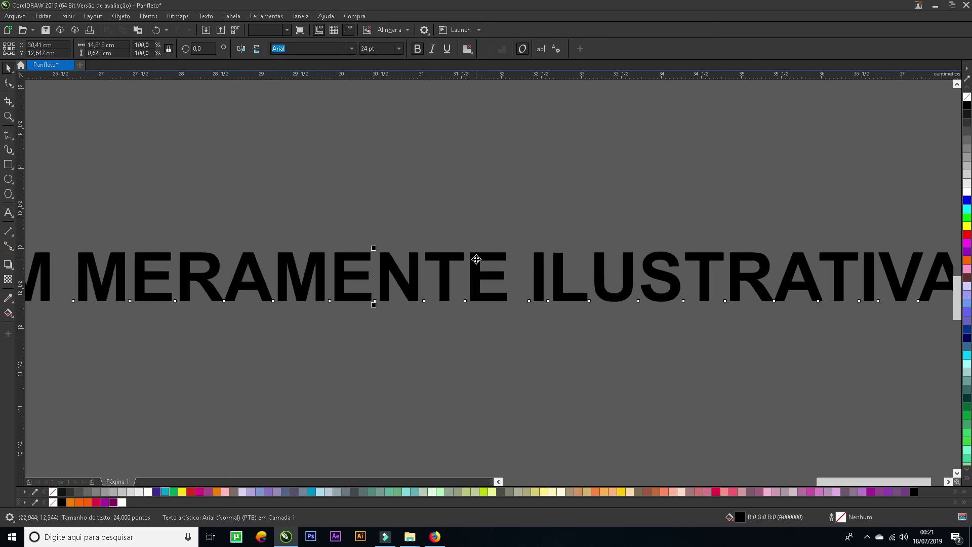
Rotate the disclaimer text 90° so it reads vertically from bottom to top.
key(F4)
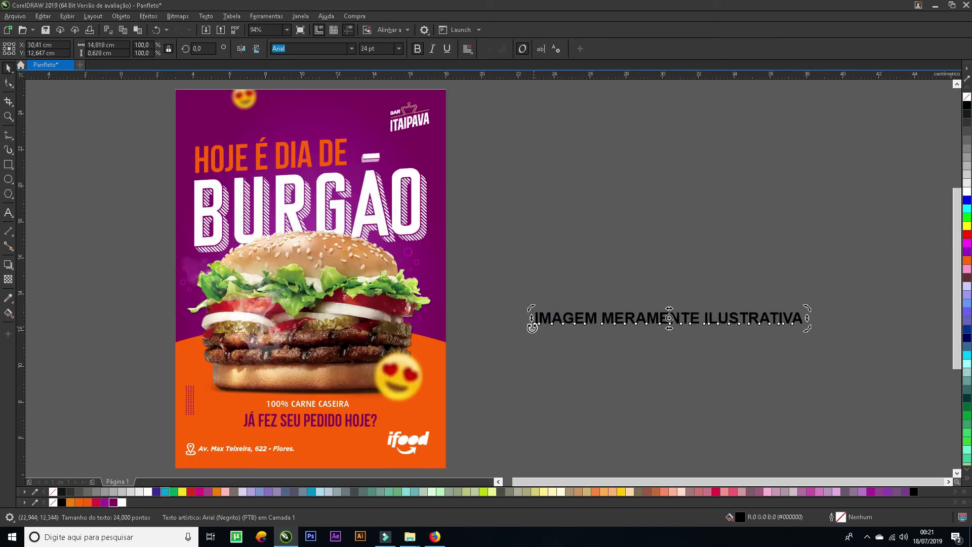
drag(587, 365, 679, 451)
drag(669, 355, 651, 347)
drag(590, 314, 590, 417)
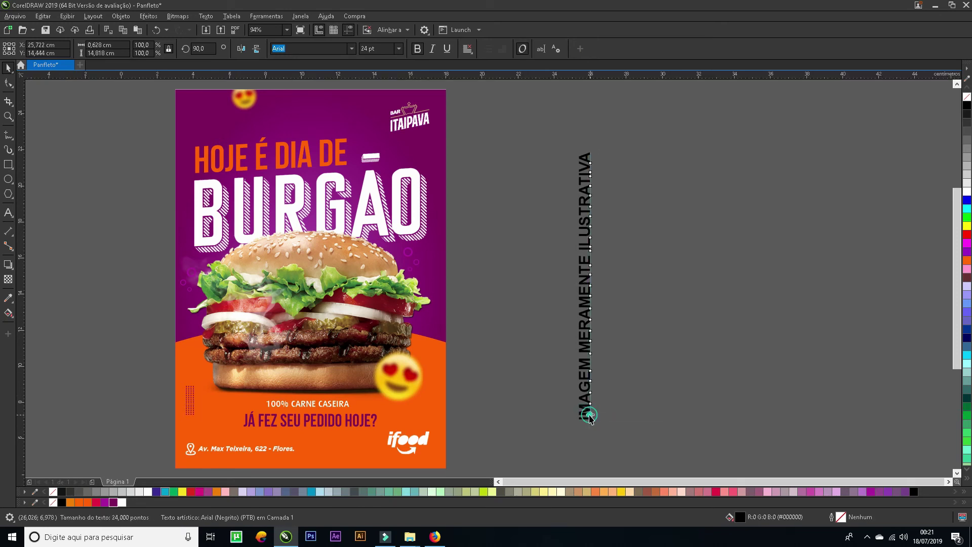
Scale the vertical disclaimer down to about 0.21 × 4.92 cm and move it just outside the flyer's right edge.
click(620, 412)
click(588, 410)
double_click(588, 415)
key(ctrl+a)
key(Delete)
key(ctrl+z)
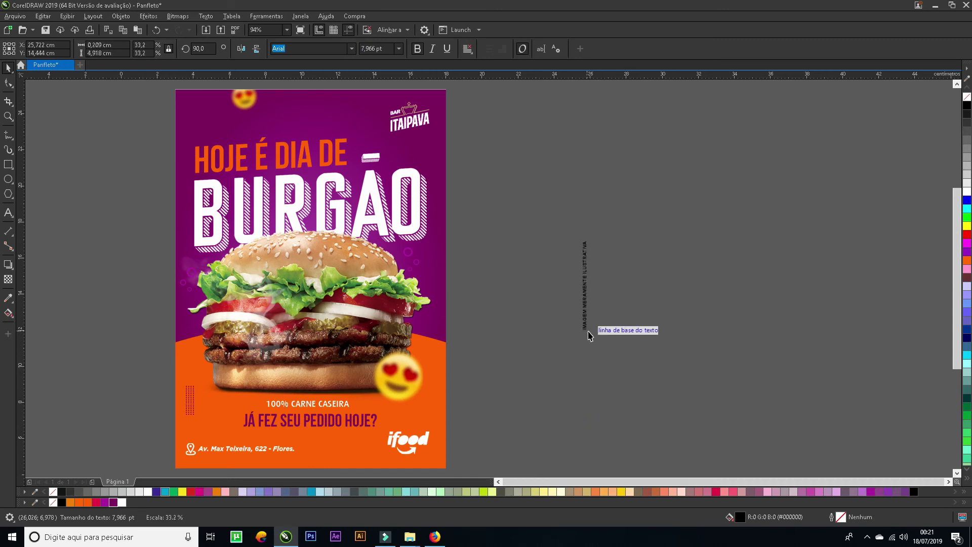
drag(586, 325, 461, 327)
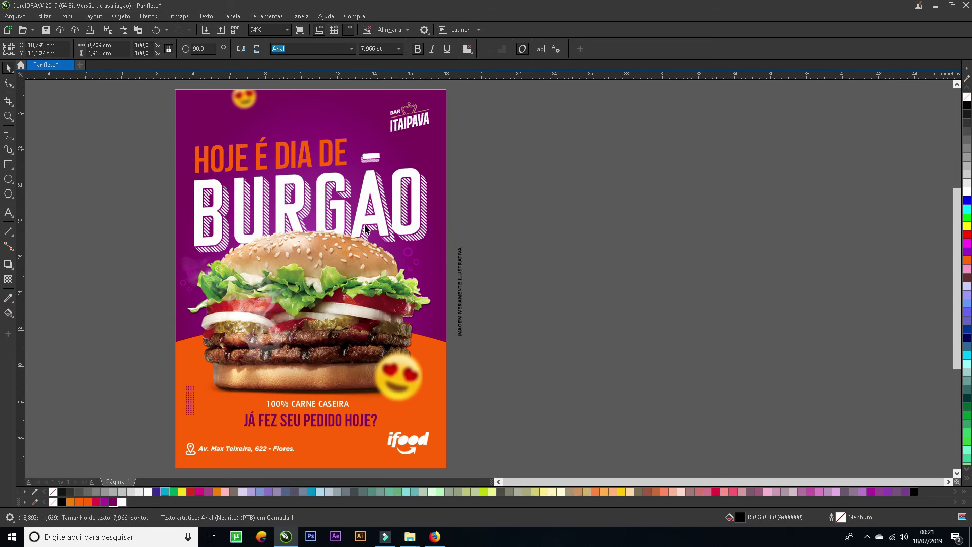
Shrink the disclaimer to about 0.13 × 3.02 cm and place it on the purple area between the burger and the flyer's right edge.
key(F2)
drag(446, 224, 549, 369)
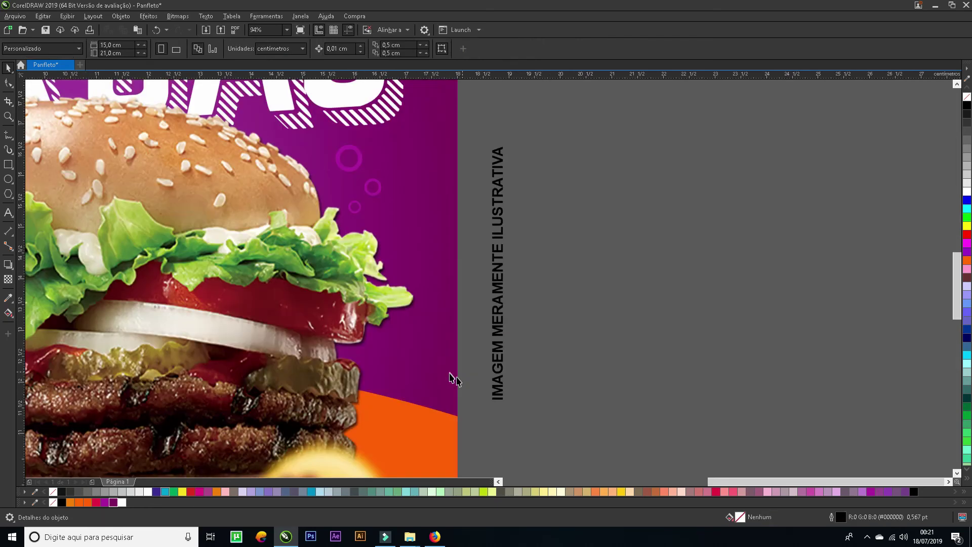
click(494, 388)
drag(490, 404, 495, 381)
drag(498, 302, 434, 369)
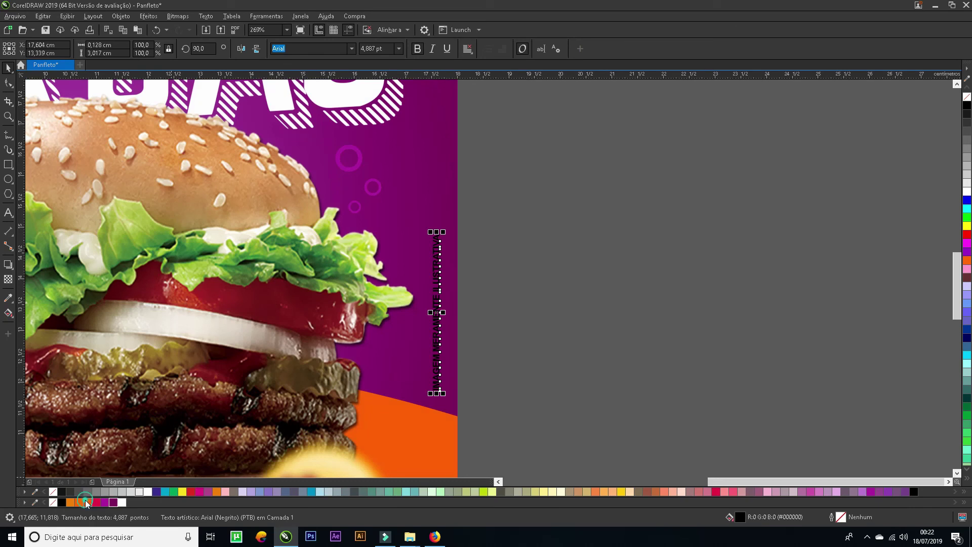
Fill the vertical disclaimer text white and preview the whole flyer full-screen.
click(85, 500)
click(147, 491)
click(519, 363)
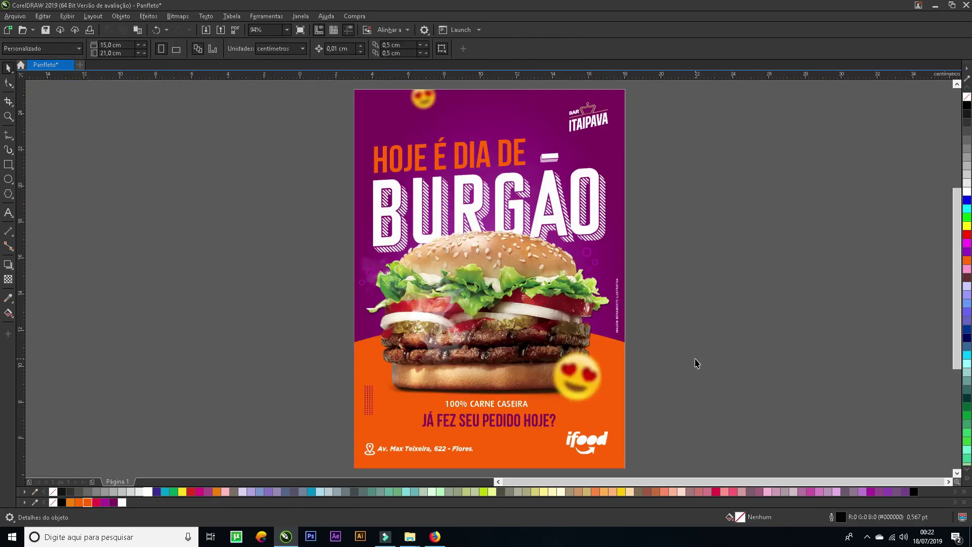
key(F9)
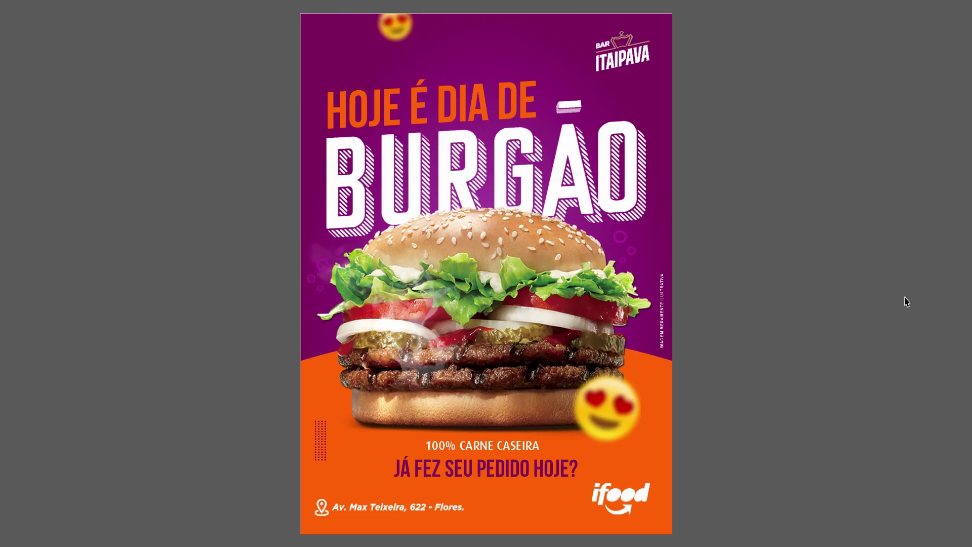